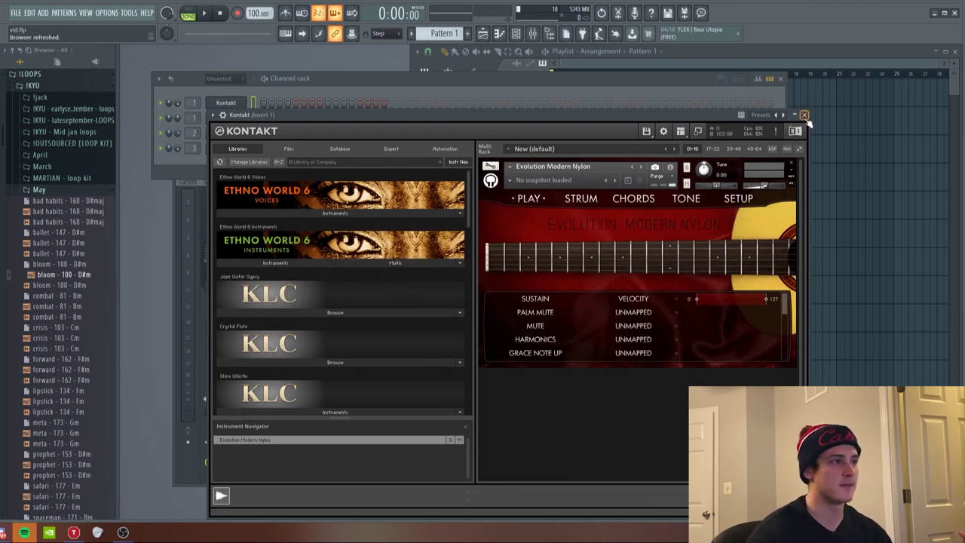
Review the instruments loaded in the Kontakt, Omnisphere, Kontakt #2 and Kontakt #3 channels, closing each plugin window.
{"action": "left_click", "coordinate": [804, 115]}
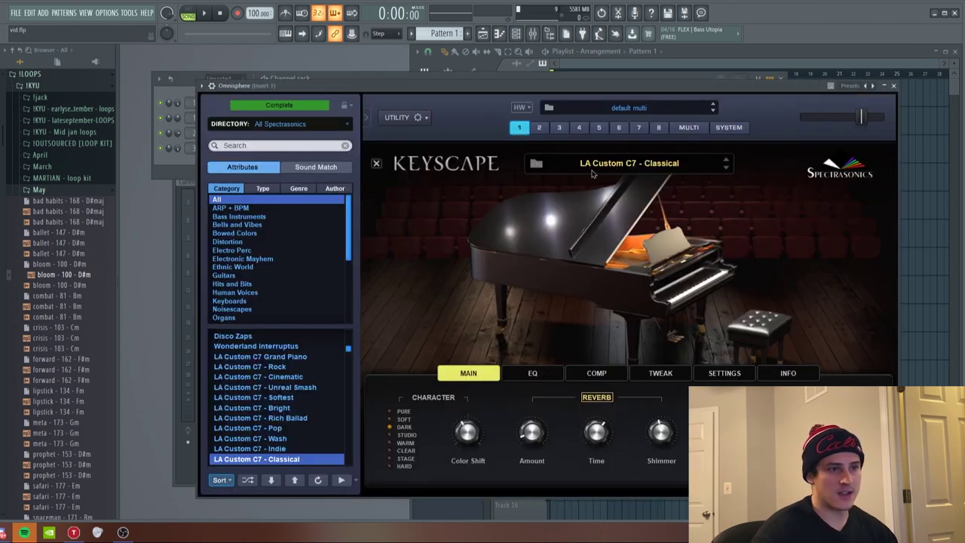
{"action": "left_click", "coordinate": [894, 86]}
{"action": "left_click", "coordinate": [226, 133]}
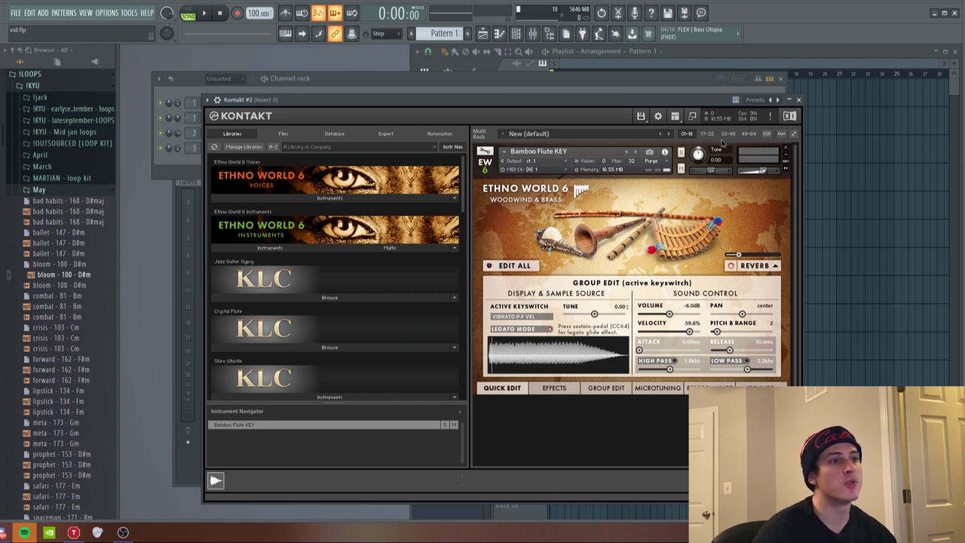
{"action": "left_click", "coordinate": [798, 100]}
{"action": "left_click", "coordinate": [245, 148]}
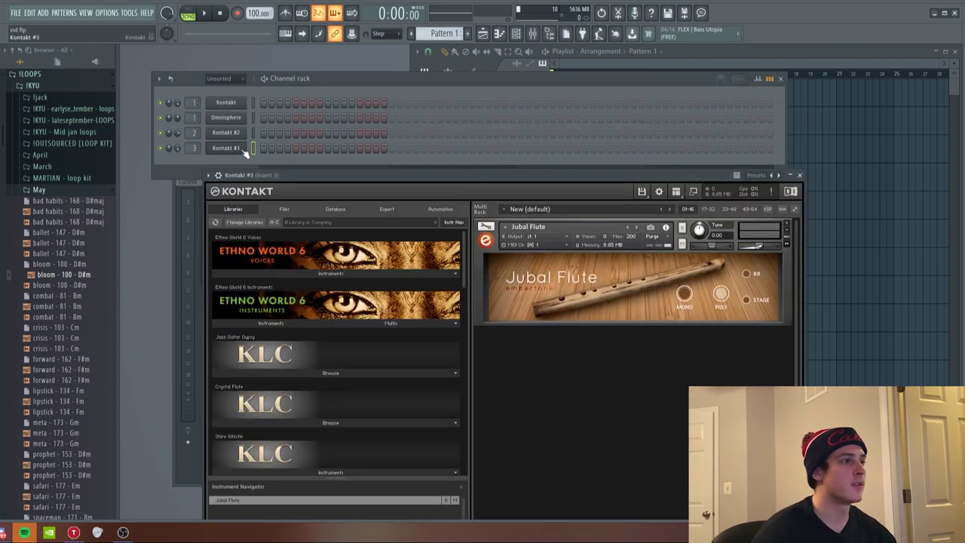
{"action": "left_click", "coordinate": [799, 175]}
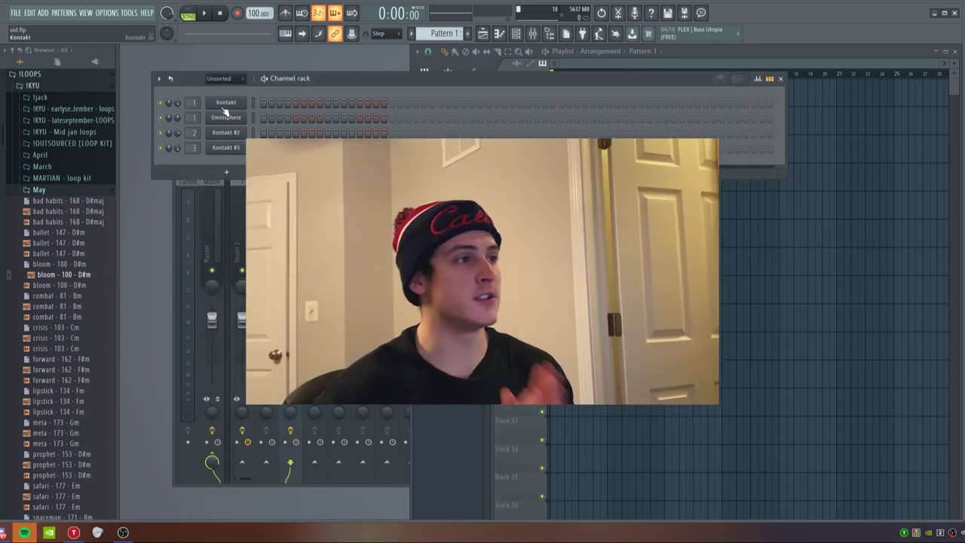
In the first Kontakt channel's piano roll, draw one-bar D#4 and A#4 notes at bar 1 and an F#4 at 1:04:00.
{"action": "right_click", "coordinate": [222, 107]}
{"action": "left_click", "coordinate": [260, 108]}
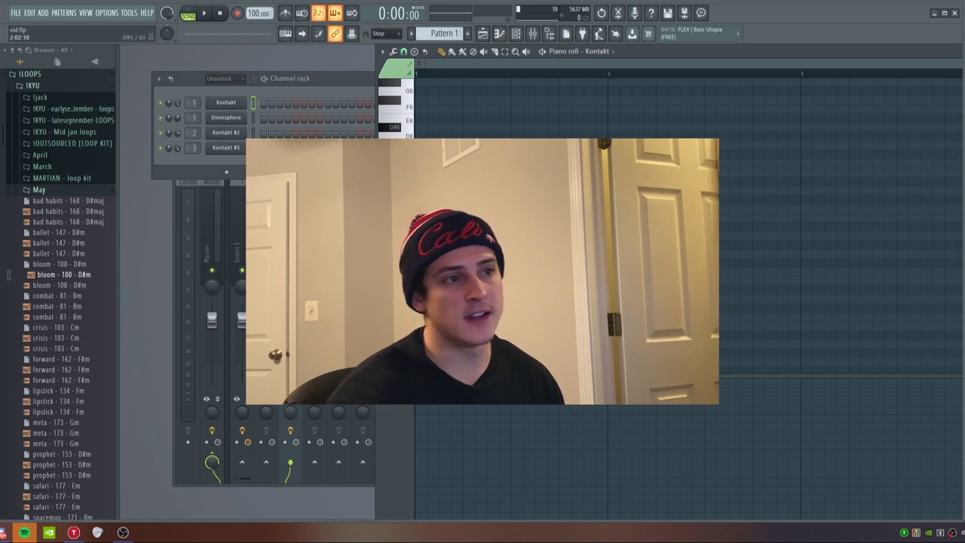
{"action": "scroll", "coordinate": [536, 258], "scroll_direction": "down", "scroll_amount": 1}
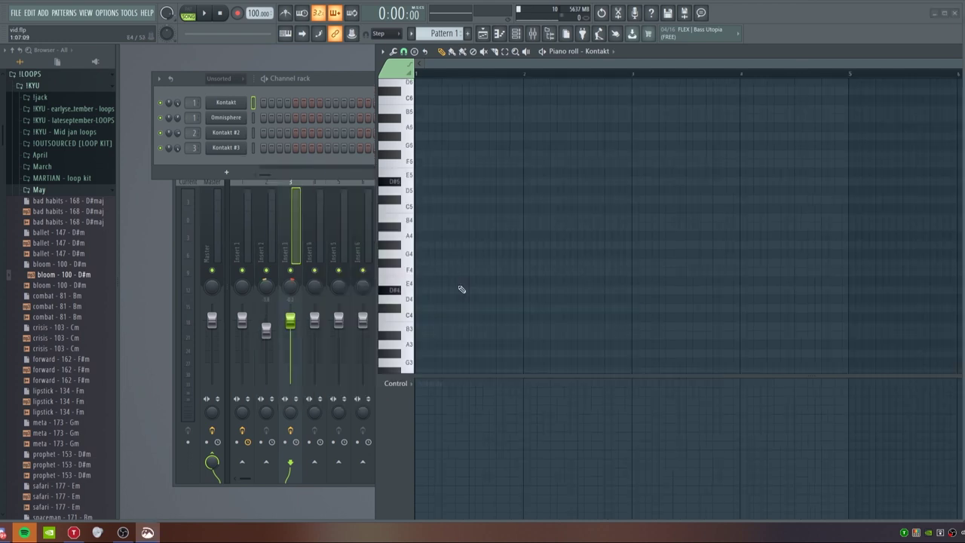
{"action": "left_click", "coordinate": [419, 290]}
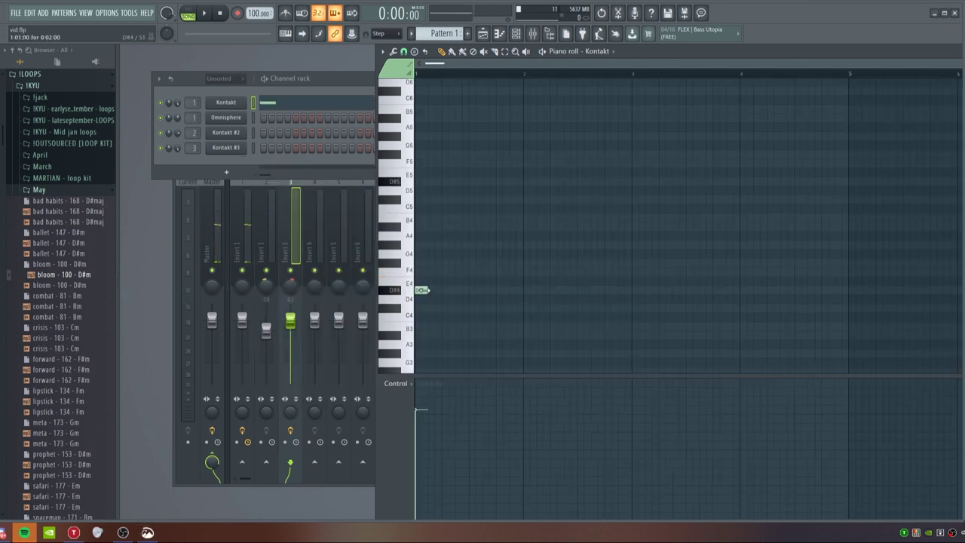
{"action": "left_click_drag", "start_coordinate": [423, 289], "coordinate": [515, 300]}
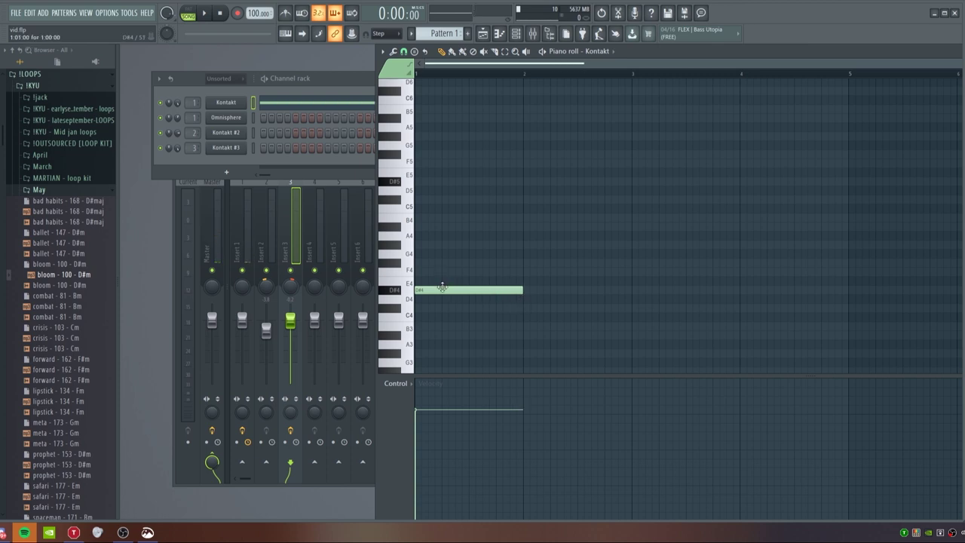
{"action": "left_click_drag", "start_coordinate": [443, 277], "coordinate": [452, 263]}
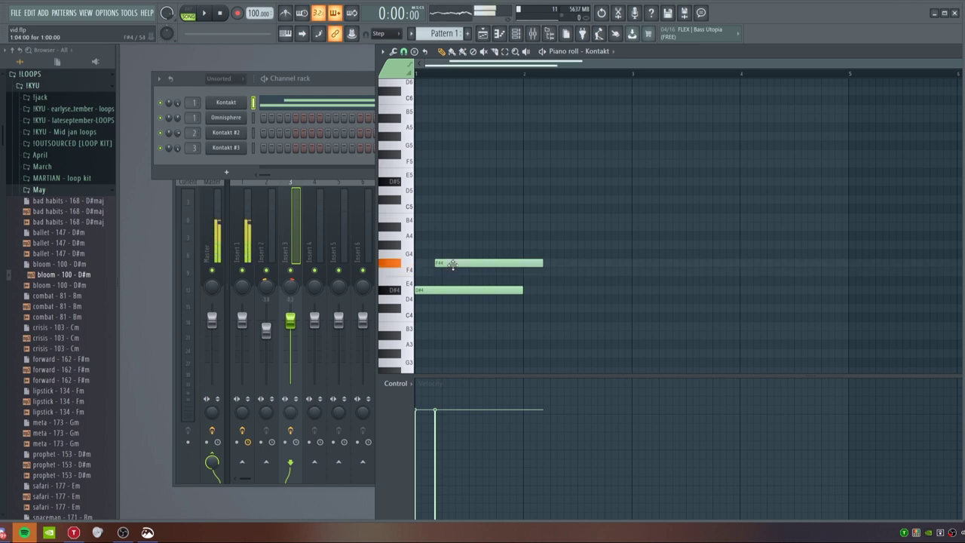
{"action": "left_click_drag", "start_coordinate": [444, 218], "coordinate": [411, 230]}
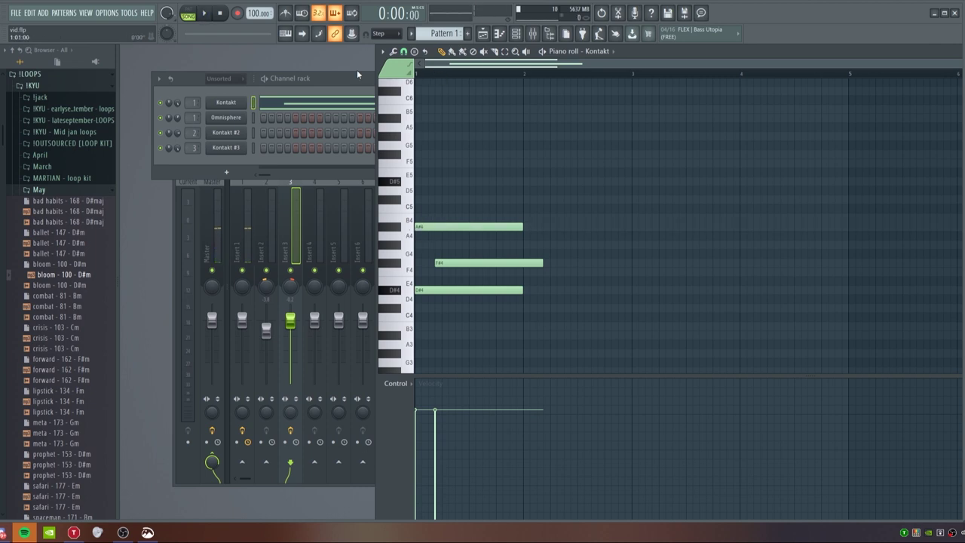
Set playback to pattern mode and add one-bar melody notes F#5 at 1:01:05 and D#5 at 1:07:00, auditioning the pattern.
{"action": "left_click", "coordinate": [188, 13]}
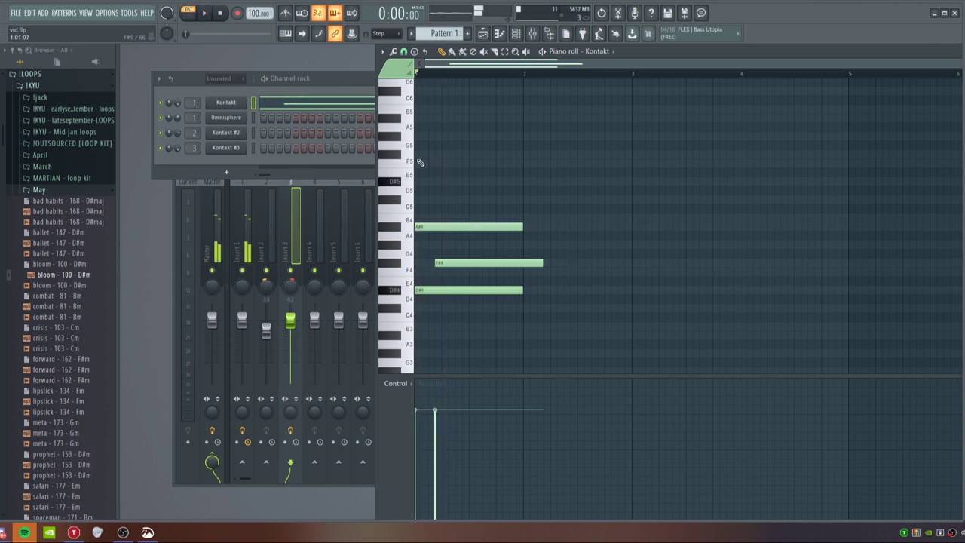
{"action": "left_click", "coordinate": [462, 156]}
{"action": "left_click_drag", "start_coordinate": [429, 156], "coordinate": [430, 153]}
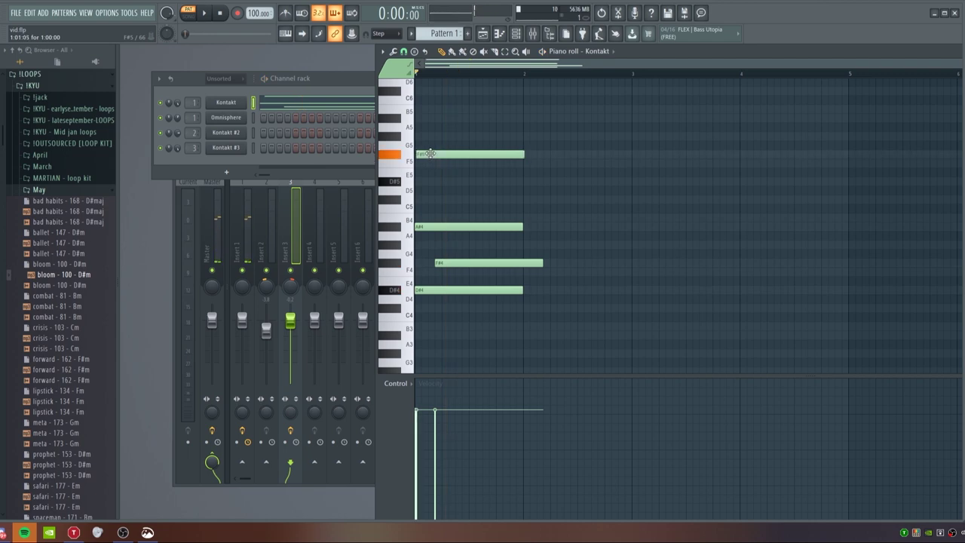
{"action": "key", "text": "space"}
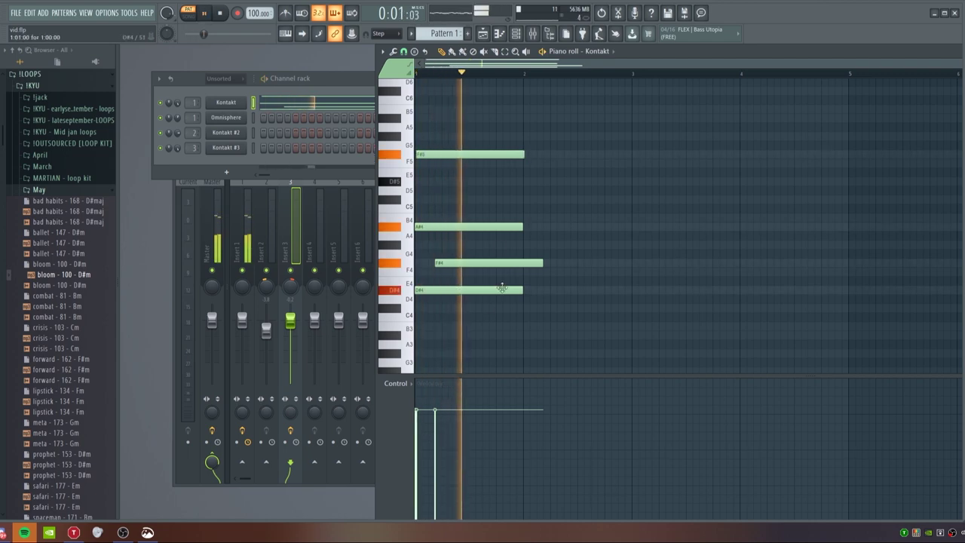
{"action": "left_click", "coordinate": [460, 181]}
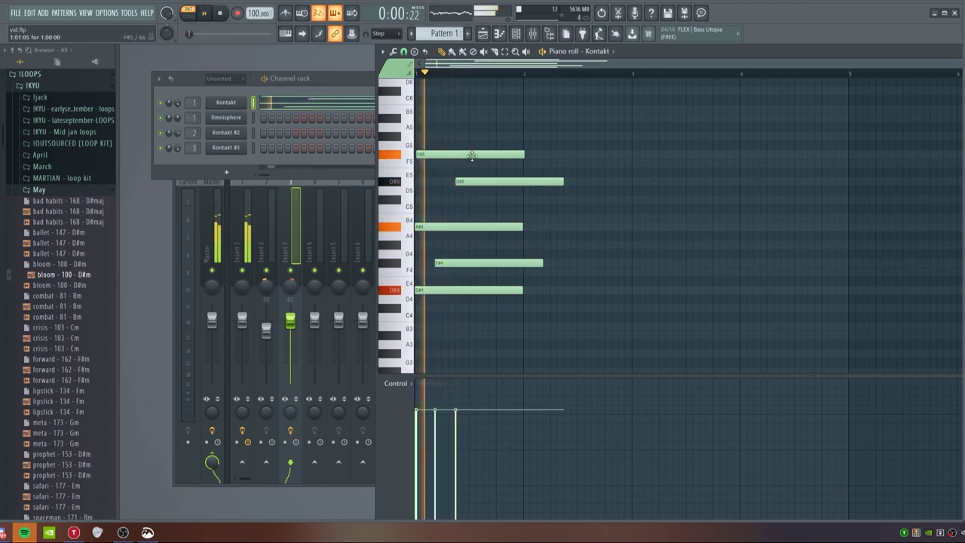
{"action": "key", "text": "space"}
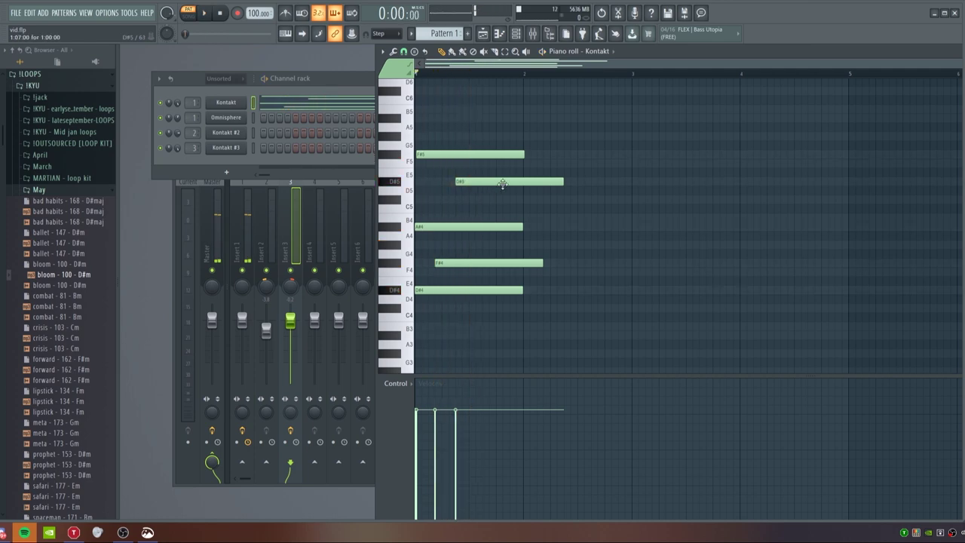
Shorten the F#5 note to about 0:06:19, add a second F#5 after it, and trim the second F#5 and the D#5.
{"action": "left_click_drag", "start_coordinate": [524, 154], "coordinate": [468, 159]}
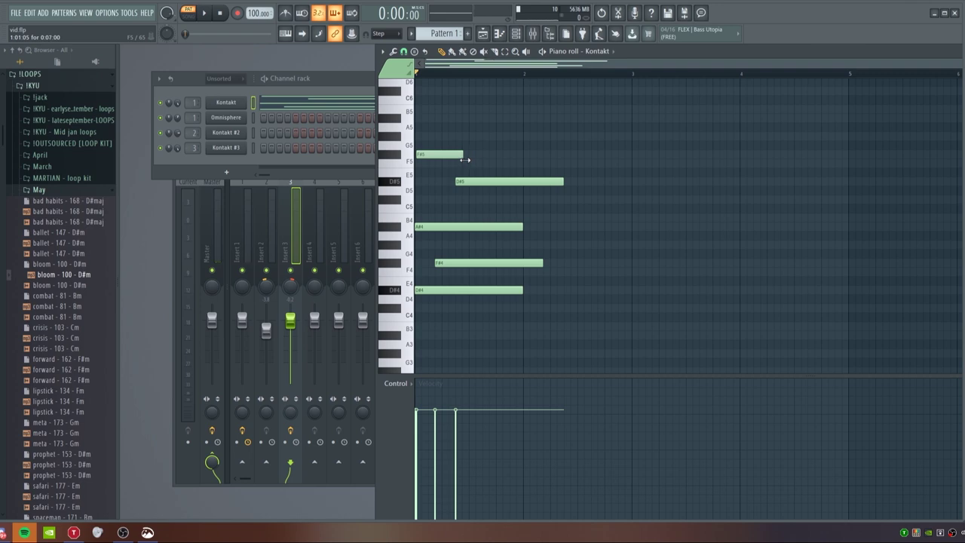
{"action": "left_click", "coordinate": [466, 158]}
{"action": "key", "text": "ctrl+z"}
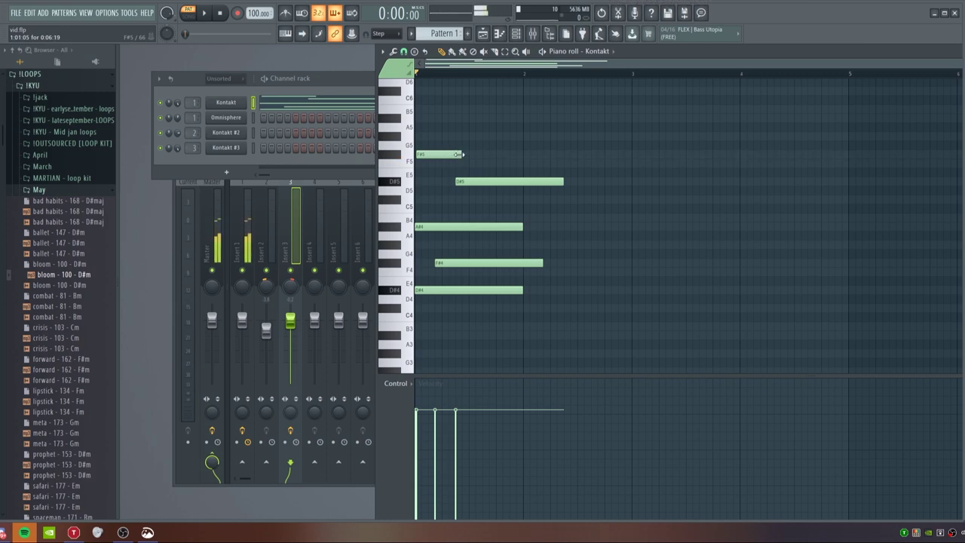
{"action": "left_click", "coordinate": [472, 155]}
{"action": "key", "text": "space"}
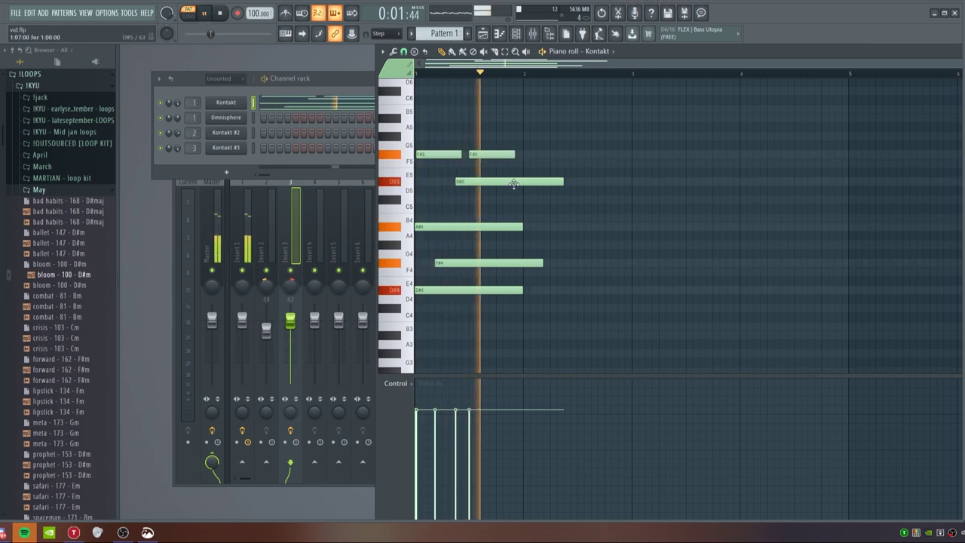
{"action": "key", "text": "space"}
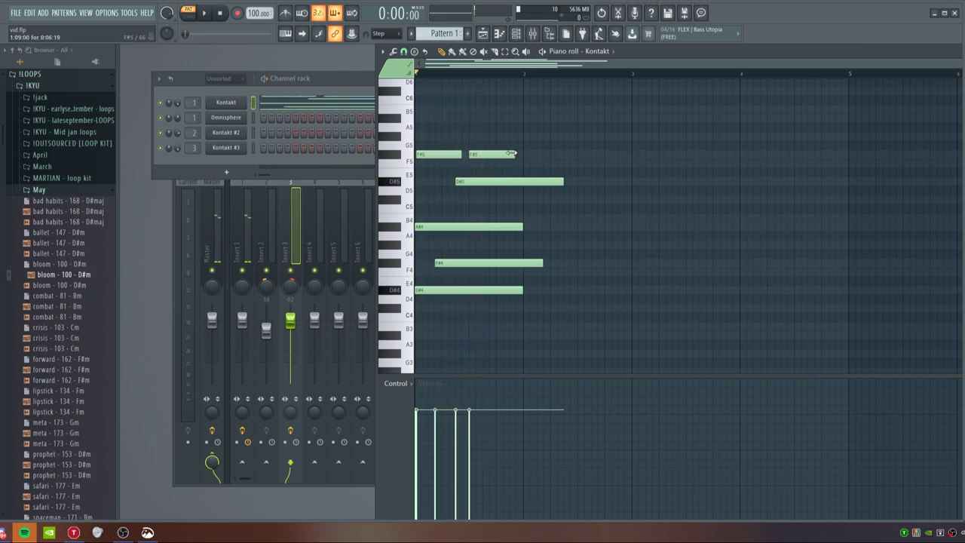
{"action": "left_click_drag", "start_coordinate": [497, 158], "coordinate": [489, 158]}
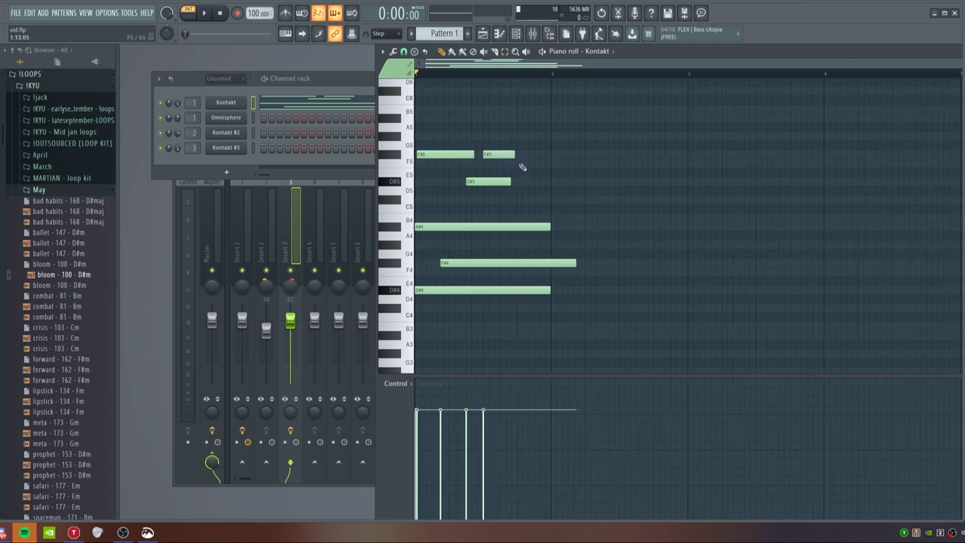
Extend the melody with very short descending F5, D#5 and D5 notes followed by G#5 and F#5, and audition it.
{"action": "left_click", "coordinate": [518, 163]}
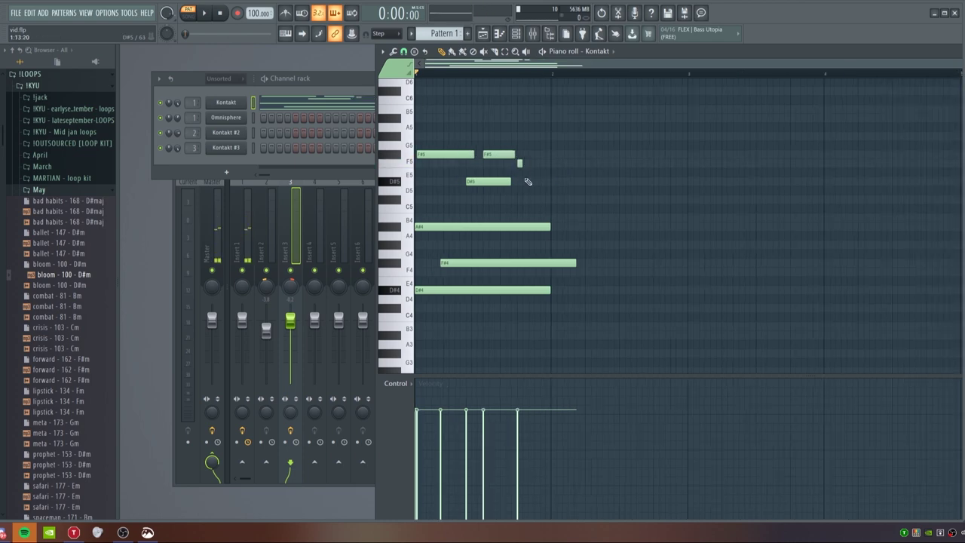
{"action": "left_click", "coordinate": [524, 181]}
{"action": "left_click", "coordinate": [530, 191]}
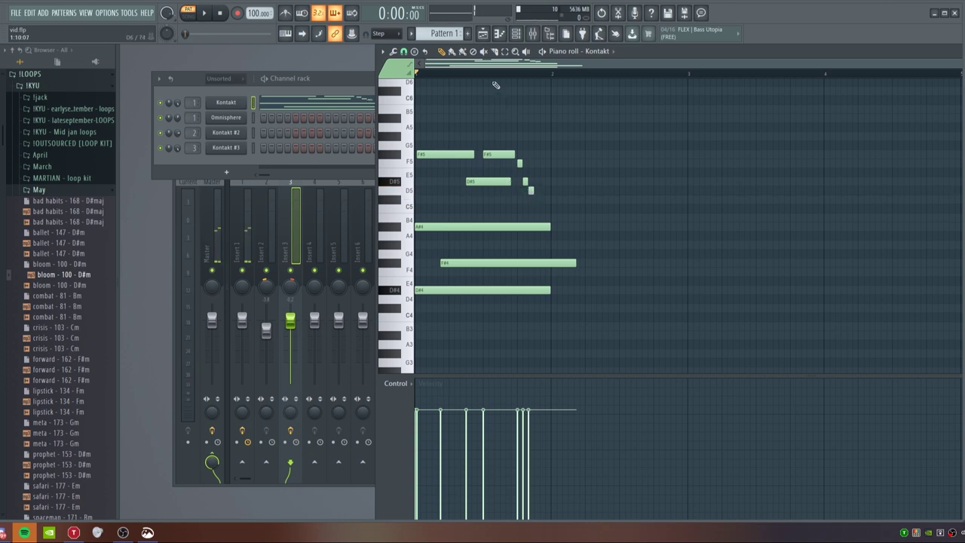
{"action": "key", "text": "space"}
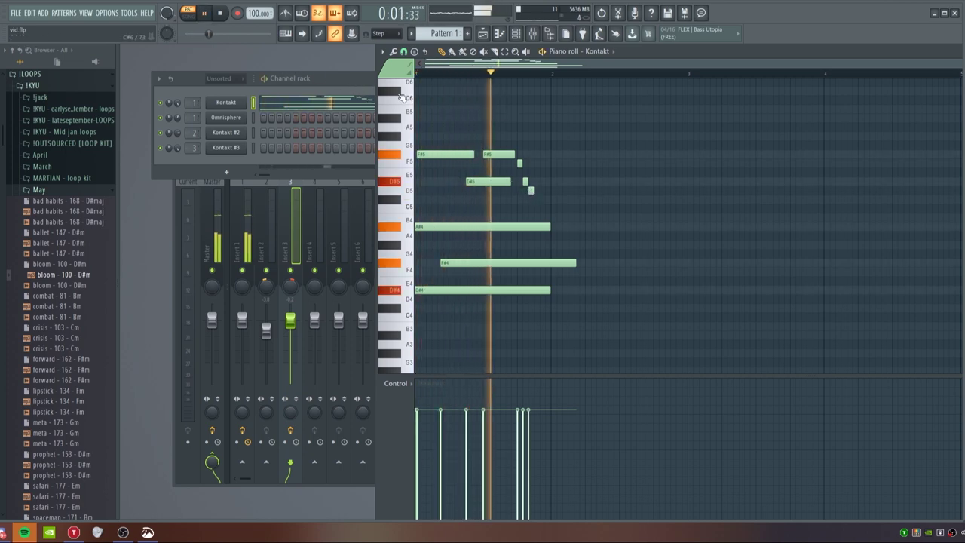
{"action": "key", "text": "space"}
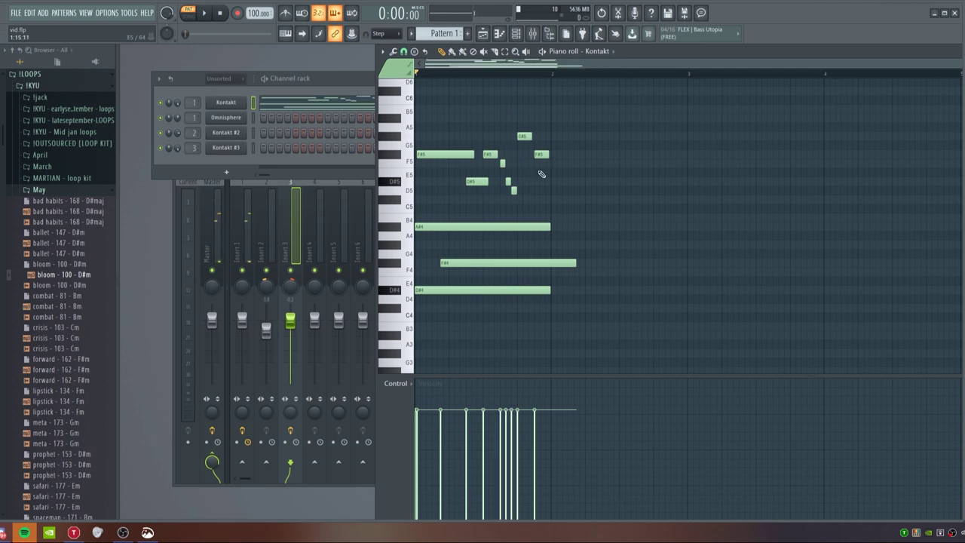
{"action": "key", "text": "space"}
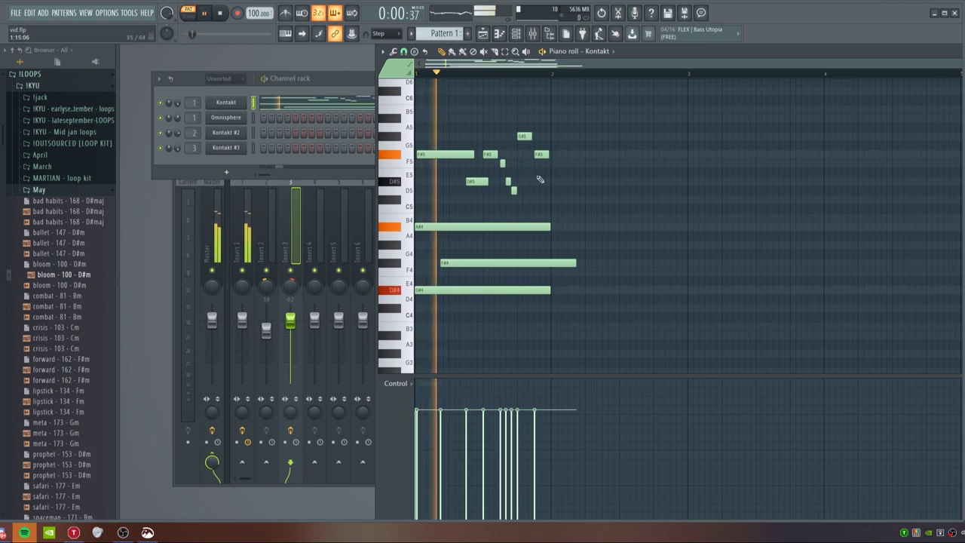
{"action": "key", "text": "space"}
{"action": "key", "text": "space"}
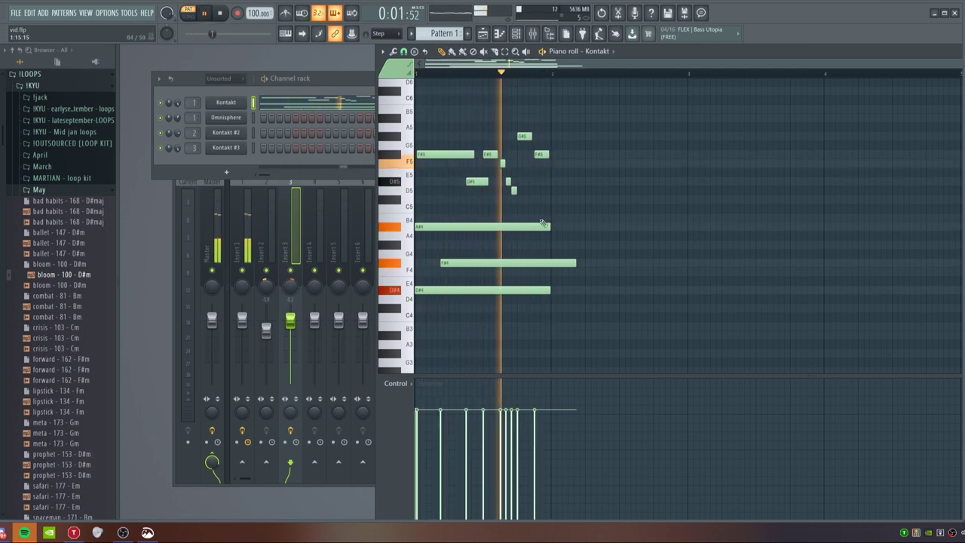
{"action": "key", "text": "space"}
Shorten the held D#4, F#4 and A#4 chord notes so they end around the start of the G#5 melody note.
{"action": "left_click_drag", "start_coordinate": [570, 264], "coordinate": [549, 264]}
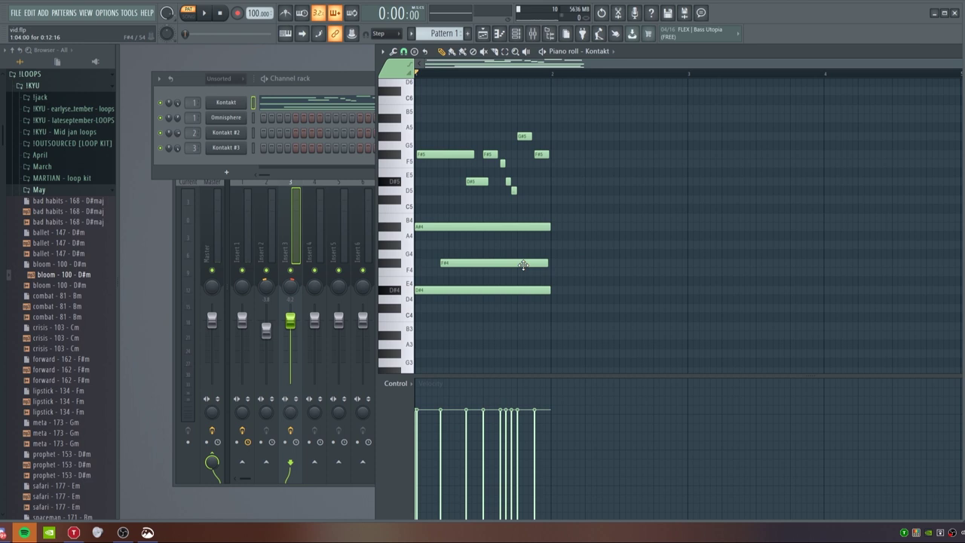
{"action": "left_click_drag", "start_coordinate": [536, 309], "coordinate": [516, 247]}
{"action": "left_click", "coordinate": [544, 244], "text": "ctrl"}
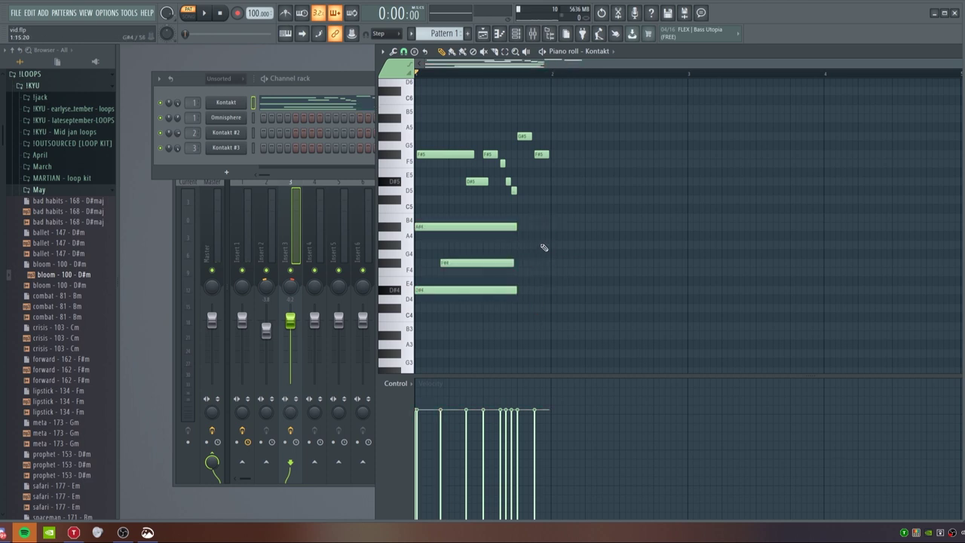
Add F4 and B4 notes under the G#5 melody note, trim both to end at bar 2, and audition the pattern.
{"action": "mouse_move", "coordinate": [534, 275]}
{"action": "left_mouse_down"}
{"action": "mouse_move", "coordinate": [520, 265]}
{"action": "mouse_move", "coordinate": [519, 275]}
{"action": "left_mouse_up"}
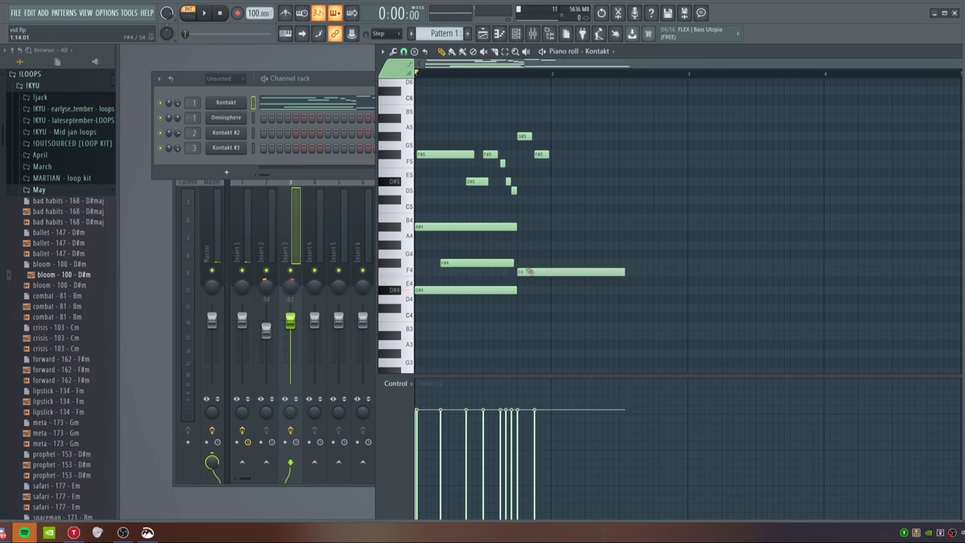
{"action": "left_click", "coordinate": [520, 218]}
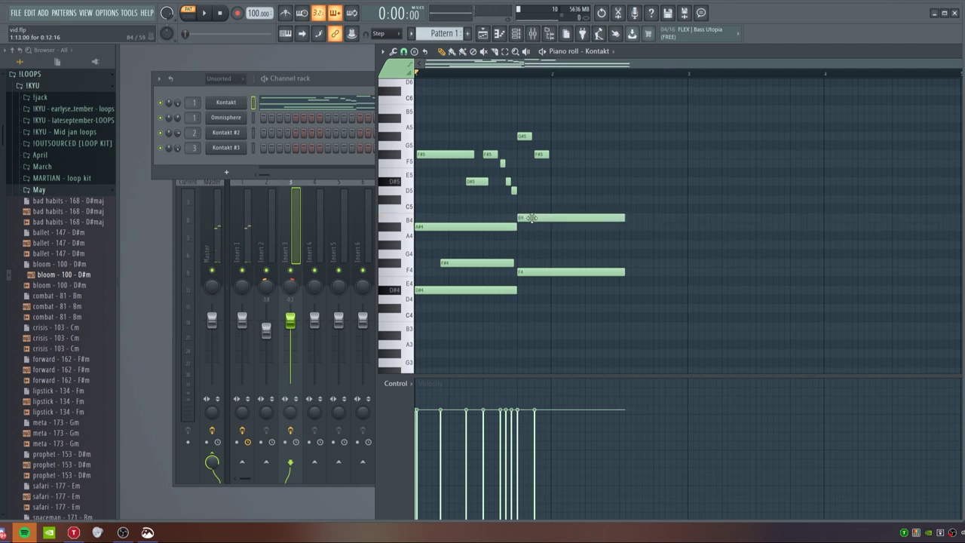
{"action": "left_click_drag", "start_coordinate": [619, 218], "coordinate": [557, 219]}
{"action": "left_click_drag", "start_coordinate": [554, 279], "coordinate": [564, 281]}
{"action": "key", "text": "space"}
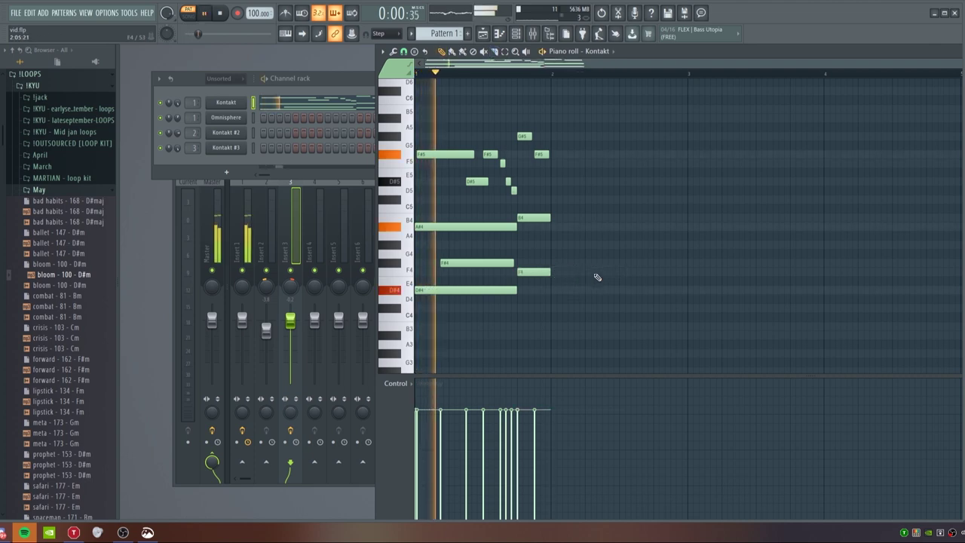
{"action": "key", "text": "space"}
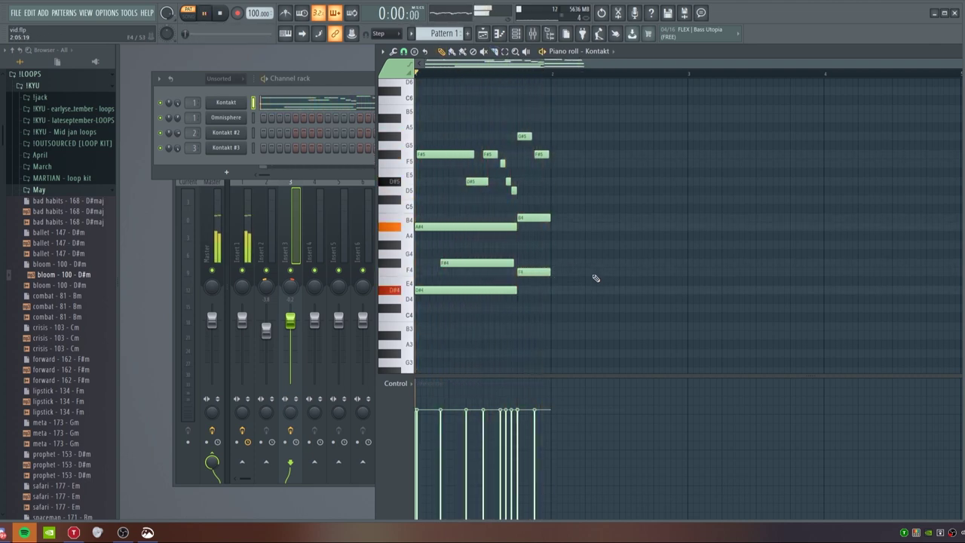
{"action": "key", "text": "space"}
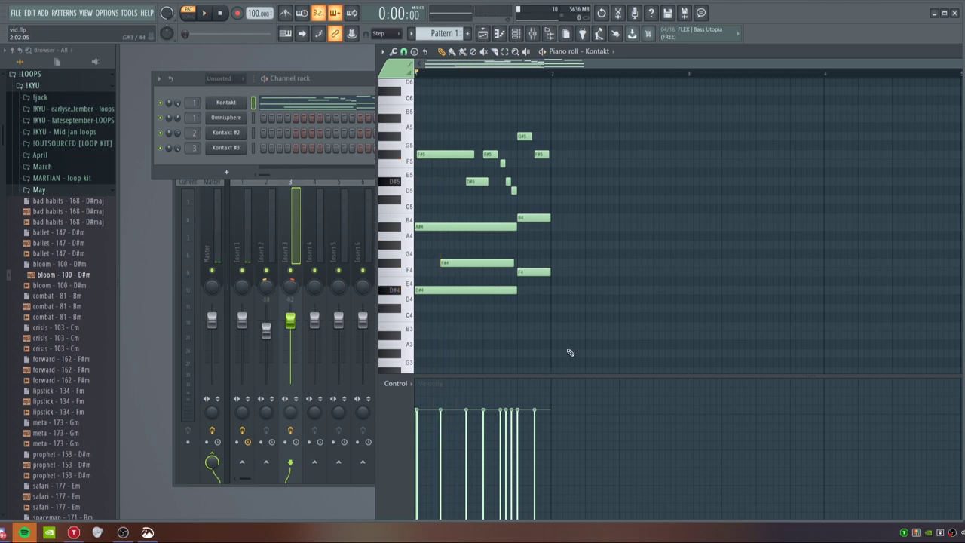
Place a stacked chord of B3, F#4, D#5 and G#5 at the start of bar 2, each 0:12:00 long.
{"action": "left_click_drag", "start_coordinate": [546, 327], "coordinate": [555, 326]}
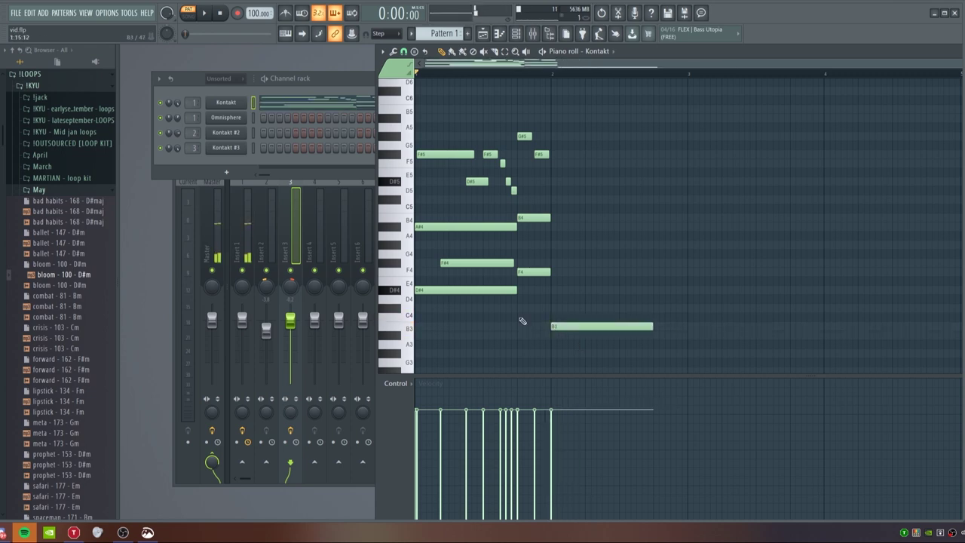
{"action": "left_click_drag", "start_coordinate": [568, 271], "coordinate": [552, 261]}
{"action": "left_click_drag", "start_coordinate": [558, 220], "coordinate": [554, 181]}
{"action": "left_click", "coordinate": [551, 144]}
{"action": "left_click_drag", "start_coordinate": [552, 144], "coordinate": [558, 137]}
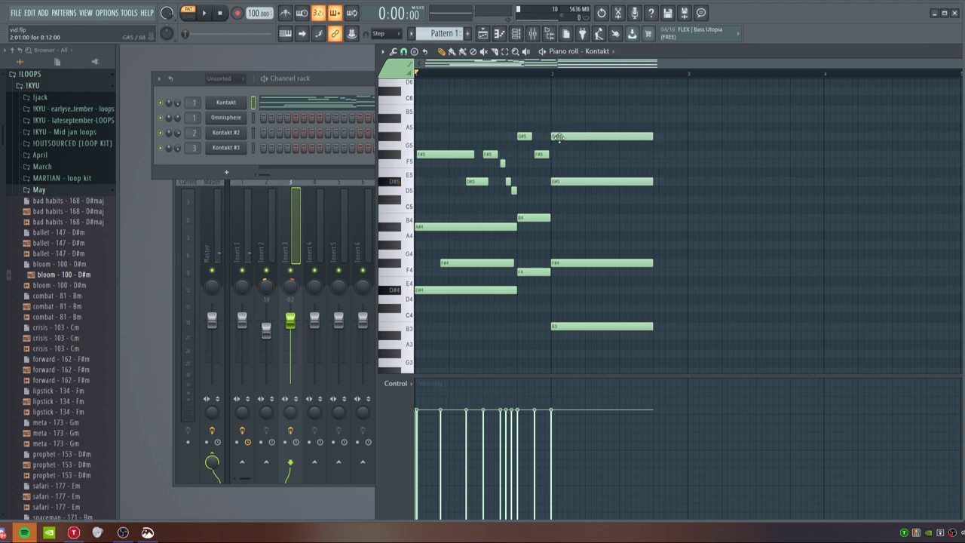
Remove G#5 from the bar 2 chord, add a D#4 note slightly after the chord's start, and audition the pattern.
{"action": "right_click", "coordinate": [559, 138]}
{"action": "mouse_move", "coordinate": [592, 280]}
{"action": "left_mouse_down"}
{"action": "mouse_move", "coordinate": [580, 292]}
{"action": "mouse_move", "coordinate": [571, 280]}
{"action": "left_mouse_up"}
{"action": "key", "text": "space"}
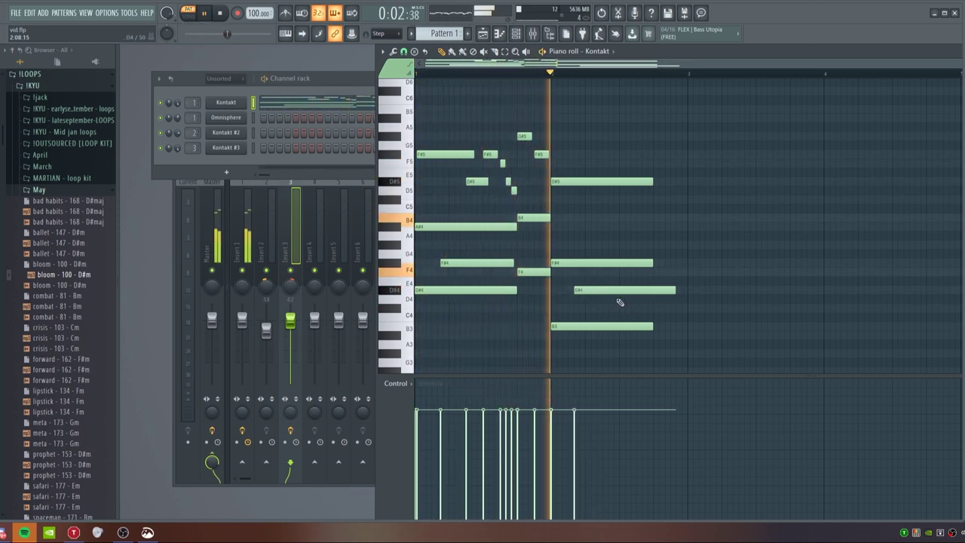
{"action": "key", "text": "space"}
{"action": "key", "text": "space"}
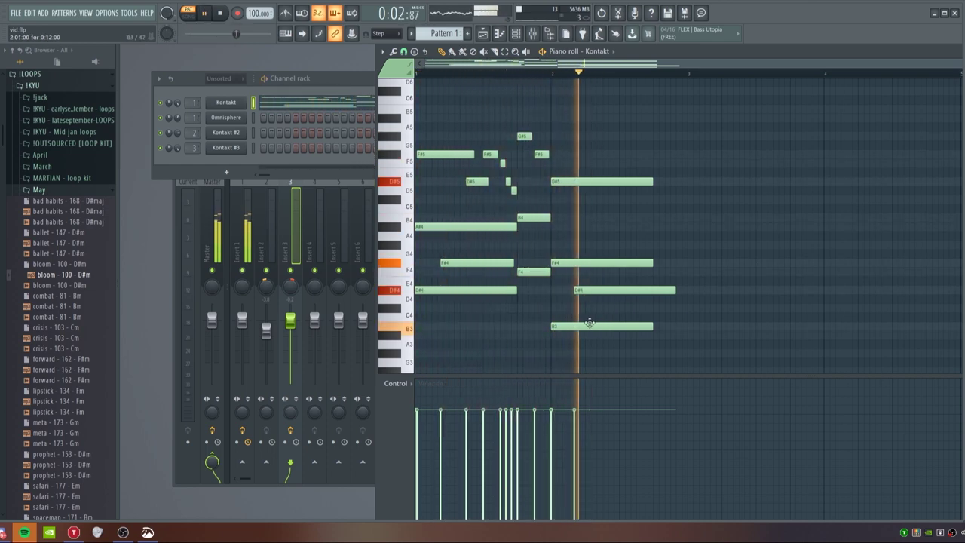
Shorten the F4 and B4 notes so they end just before bar 2, and audition the transition.
{"action": "left_click_drag", "start_coordinate": [536, 285], "coordinate": [546, 217]}
{"action": "left_click", "coordinate": [565, 285], "text": "ctrl"}
{"action": "key", "text": "space"}
{"action": "key", "text": "space"}
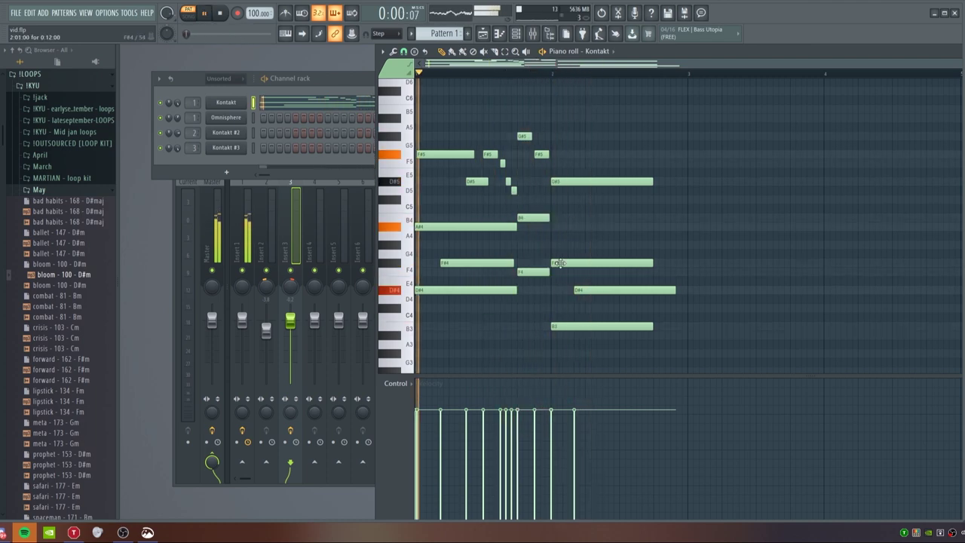
{"action": "key", "text": "space"}
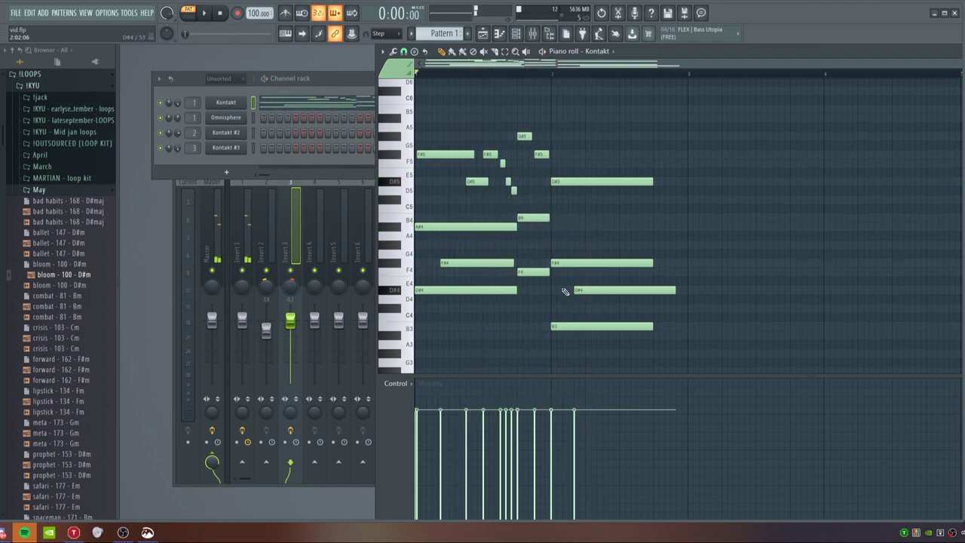
Stagger the bar 2 chord by starting F#4 and D#5 slightly after B3, and audition the strum.
{"action": "left_click_drag", "start_coordinate": [554, 262], "coordinate": [556, 262]}
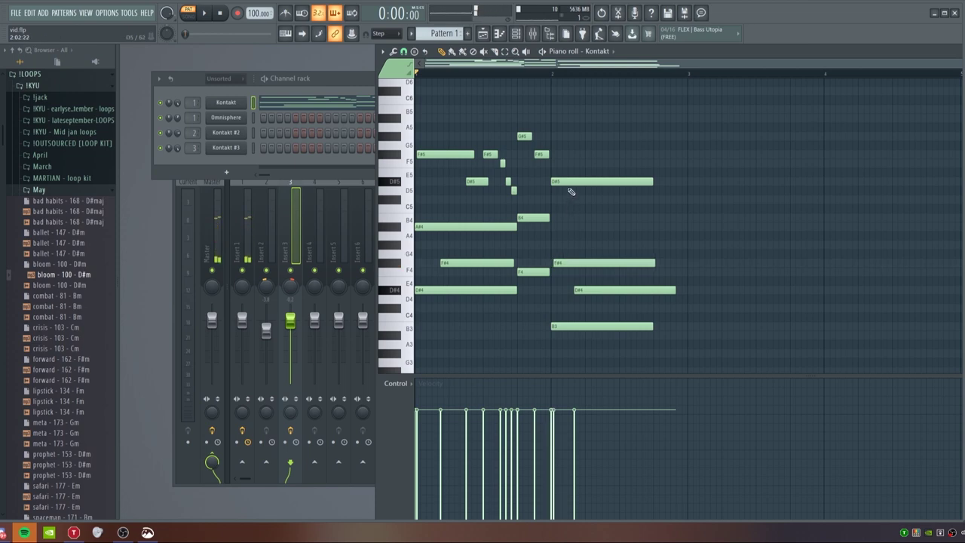
{"action": "left_click_drag", "start_coordinate": [570, 182], "coordinate": [574, 181]}
{"action": "key", "text": "space"}
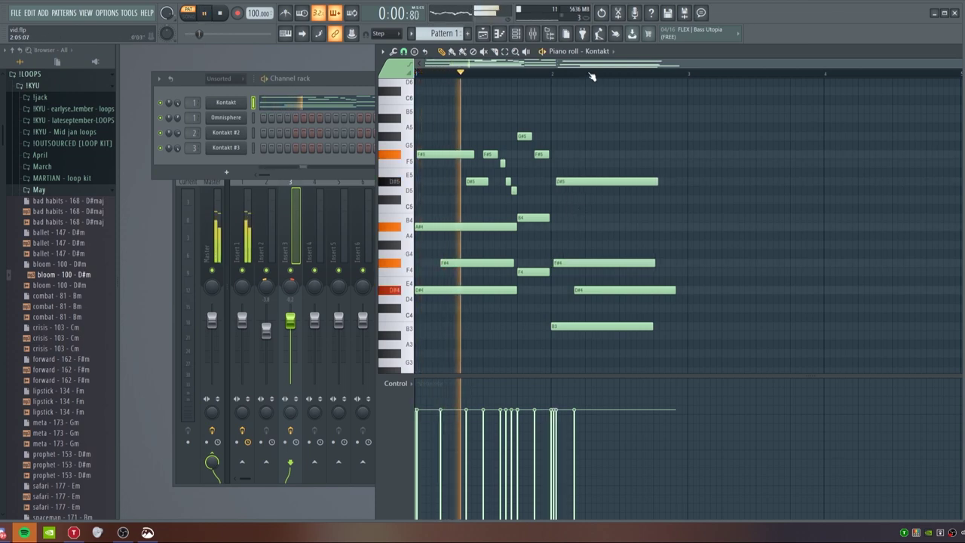
{"action": "scroll", "coordinate": [594, 79], "scroll_direction": "up", "scroll_amount": 2}
{"action": "key", "text": "space"}
{"action": "key", "text": "space"}
{"action": "left_click_drag", "start_coordinate": [542, 184], "coordinate": [541, 183]}
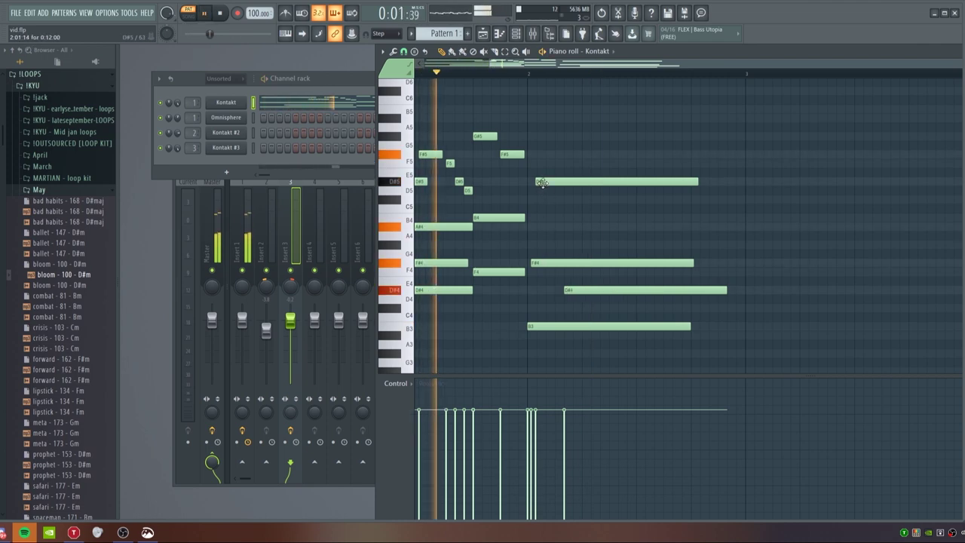
{"action": "key", "text": "space"}
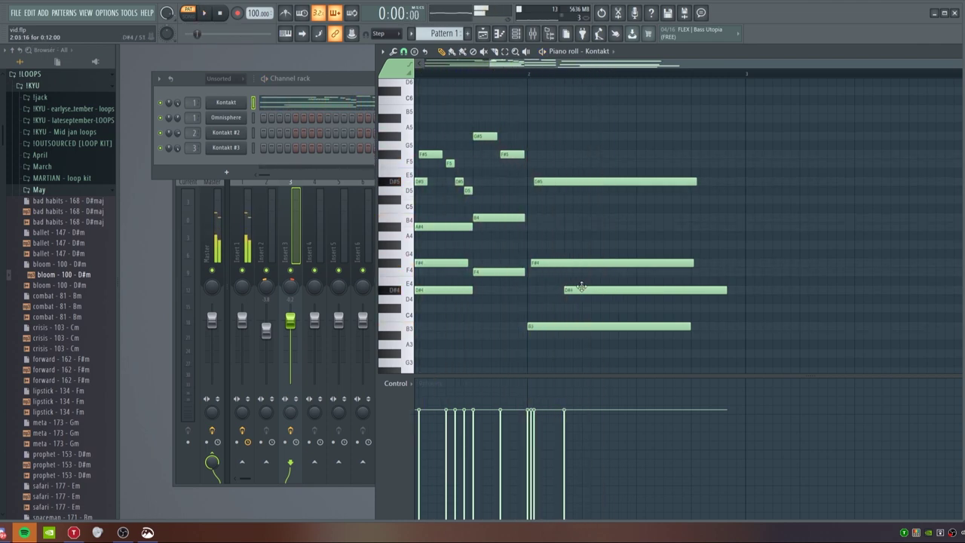
Shift the D#4 note in bar 2 slightly later using the snap options, and audition the timing.
{"action": "key", "text": "space"}
{"action": "left_click", "coordinate": [403, 51]}
{"action": "left_click", "coordinate": [415, 160]}
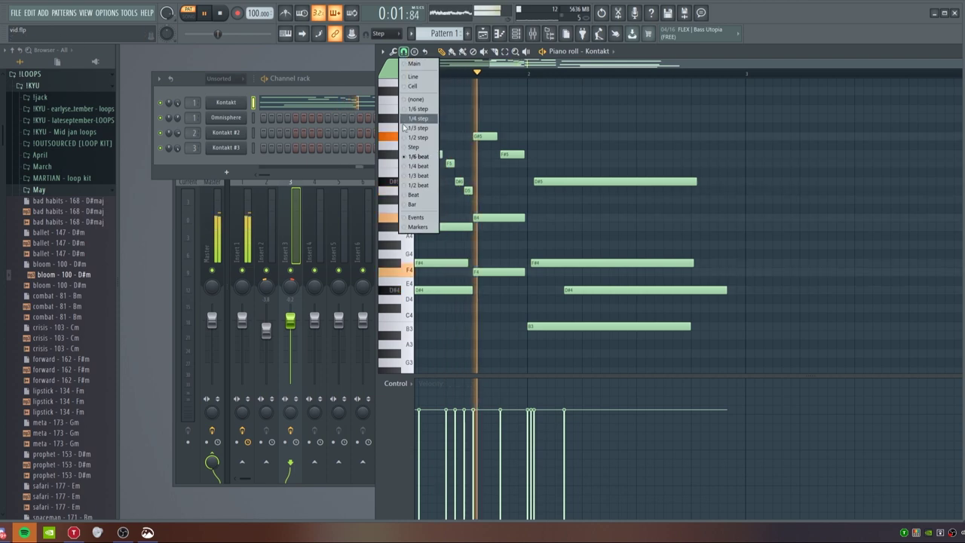
{"action": "left_click_drag", "start_coordinate": [575, 290], "coordinate": [579, 290]}
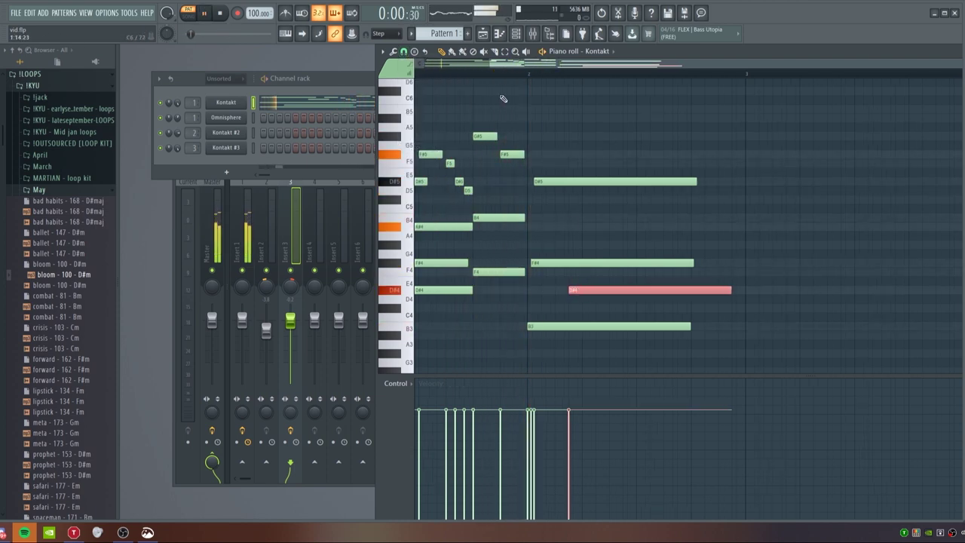
{"action": "scroll", "coordinate": [511, 79], "scroll_direction": "down", "scroll_amount": 1}
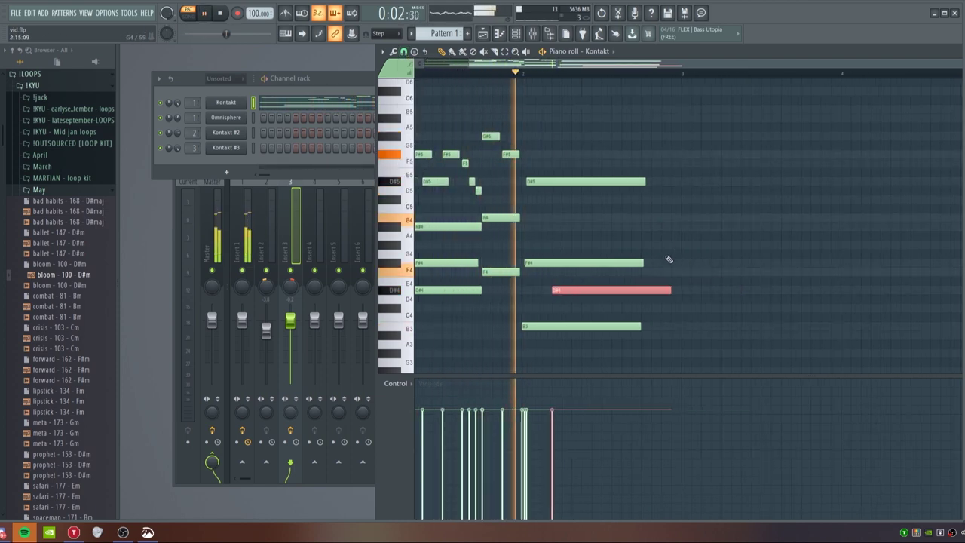
{"action": "key", "text": "space"}
Add A#4 at 2:07:00 and B4 right after it, each 0:02:00 long, followed by a copy of the short descending run.
{"action": "left_click", "coordinate": [585, 248]}
{"action": "left_click_drag", "start_coordinate": [601, 244], "coordinate": [607, 225]}
{"action": "left_click_drag", "start_coordinate": [701, 226], "coordinate": [592, 227]}
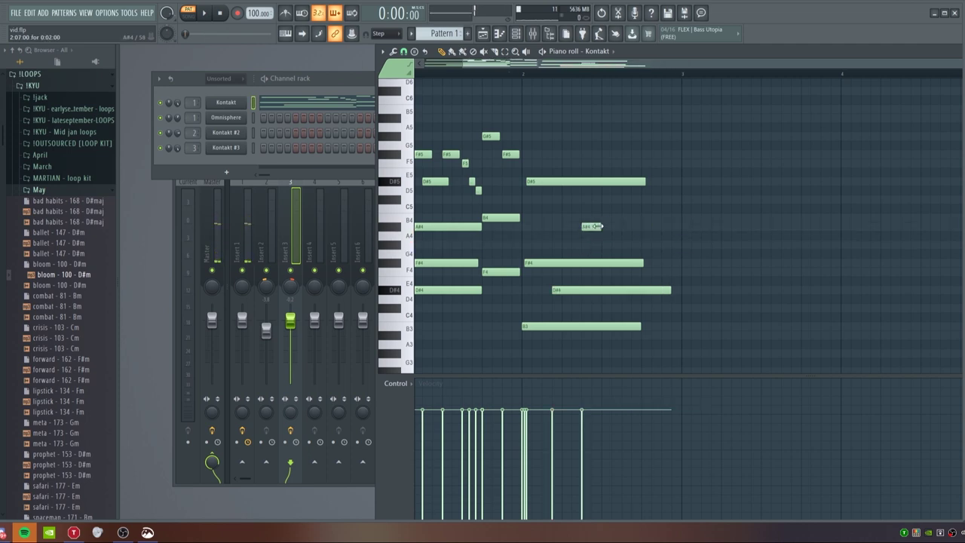
{"action": "left_click", "coordinate": [596, 226]}
{"action": "left_click", "coordinate": [603, 217]}
{"action": "left_click_drag", "start_coordinate": [487, 195], "coordinate": [628, 213]}
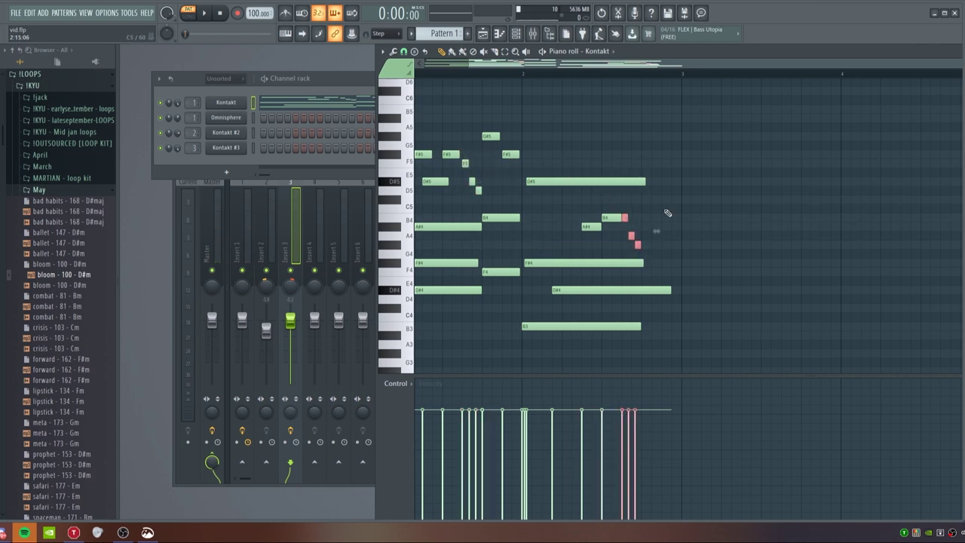
Repitch the copied run to A#4, G#4 and F#4, trim the held F#4 and D#4 notes around it, and audition.
{"action": "left_click_drag", "start_coordinate": [625, 226], "coordinate": [625, 235]}
{"action": "left_click", "coordinate": [650, 239], "text": "ctrl"}
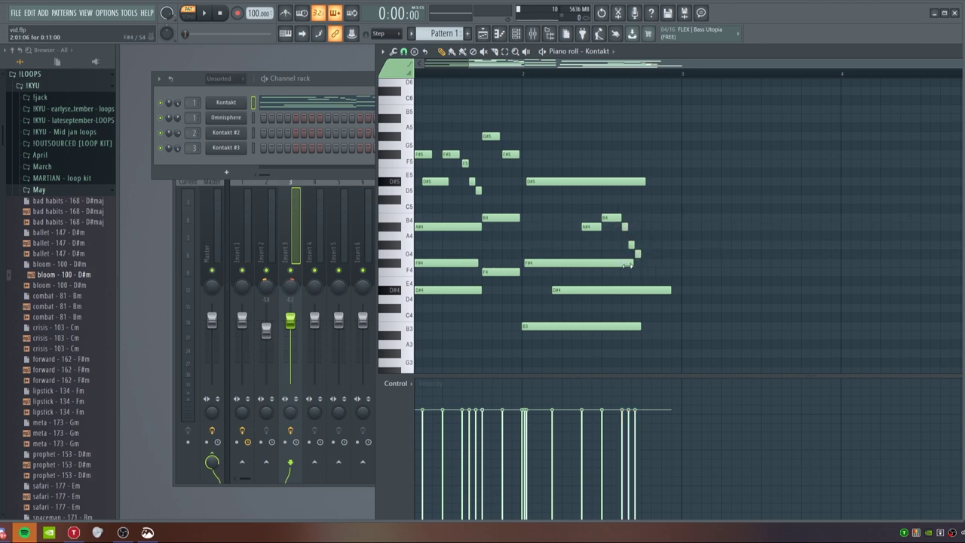
{"action": "left_click", "coordinate": [637, 263]}
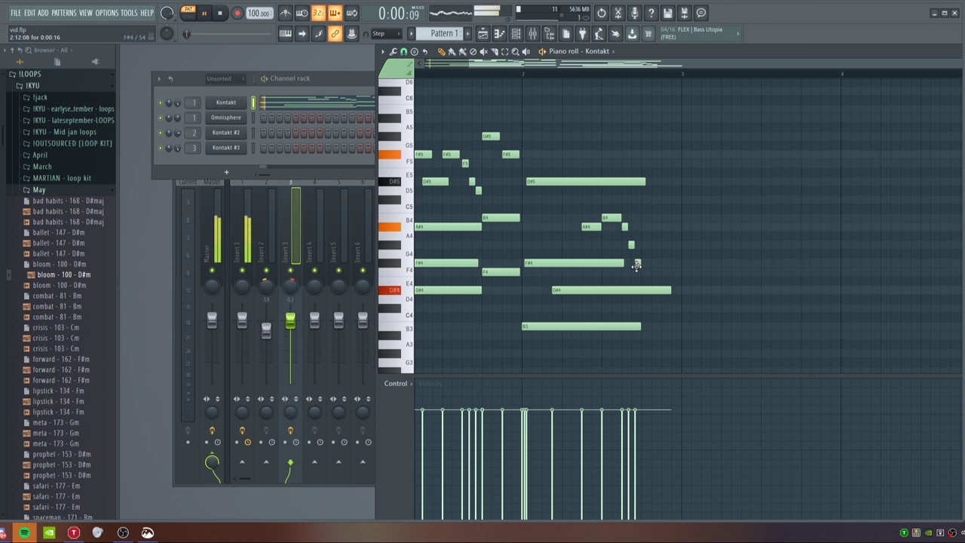
{"action": "key", "text": "space"}
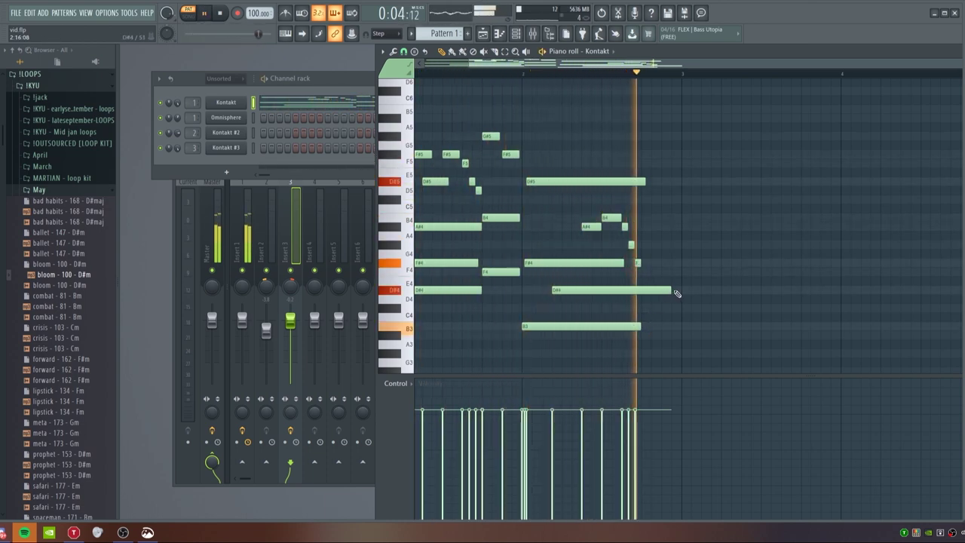
{"action": "key", "text": "space"}
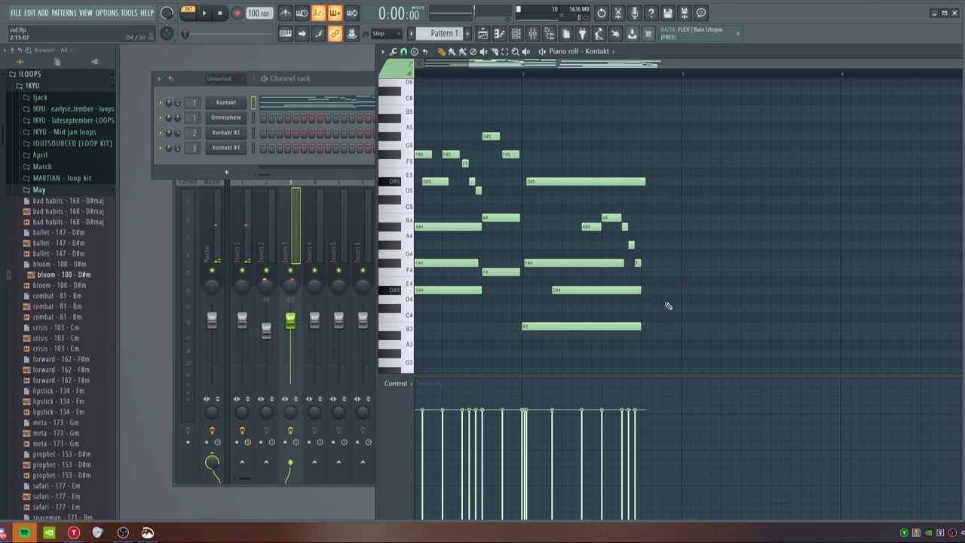
Add a D4, A#4 and F5 chord after the B3 note, trimming the notes to end at bar 3.
{"action": "left_click_drag", "start_coordinate": [667, 308], "coordinate": [647, 295]}
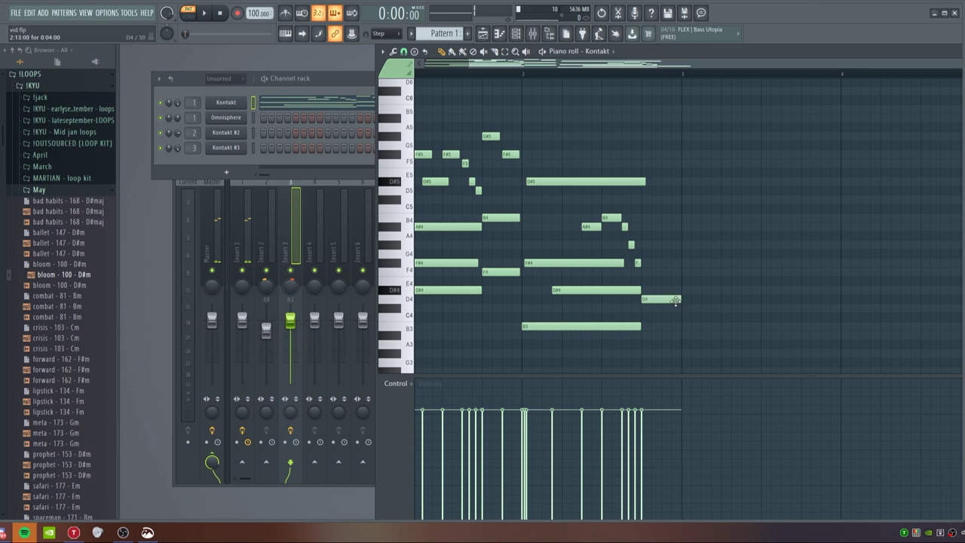
{"action": "left_click_drag", "start_coordinate": [680, 227], "coordinate": [647, 221]}
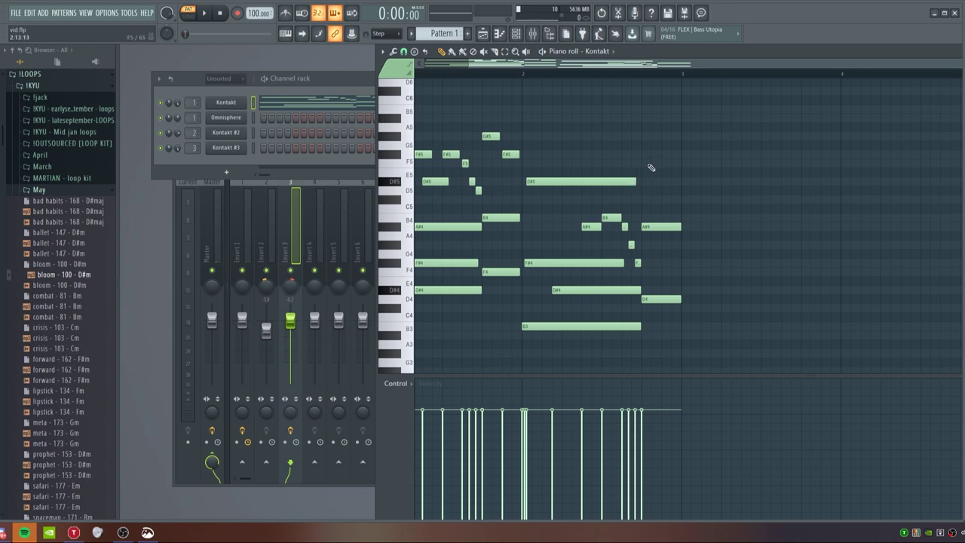
{"action": "left_click", "coordinate": [650, 160]}
{"action": "left_click_drag", "start_coordinate": [655, 158], "coordinate": [656, 164]}
{"action": "key", "text": "space"}
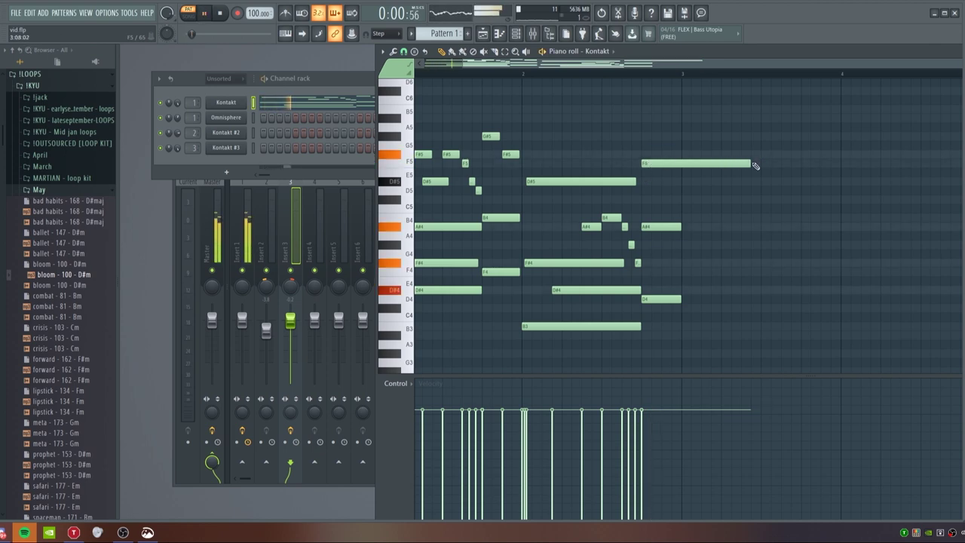
{"action": "left_click_drag", "start_coordinate": [755, 165], "coordinate": [682, 165]}
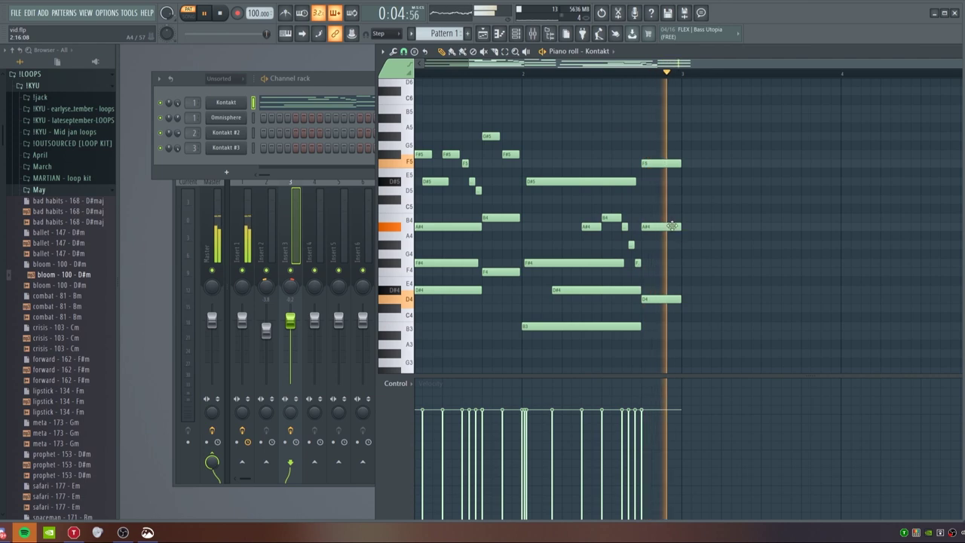
Add an F#5 note over the last chord's second half, ending at bar 3, delay the chord's A#4 slightly, and audition.
{"action": "left_click", "coordinate": [667, 155]}
{"action": "left_click_drag", "start_coordinate": [698, 154], "coordinate": [681, 154]}
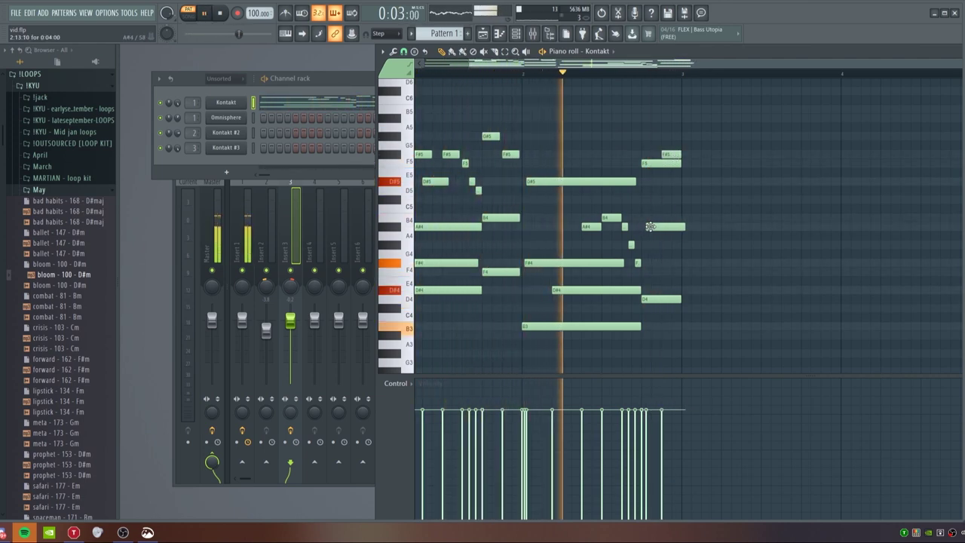
{"action": "key", "text": "space"}
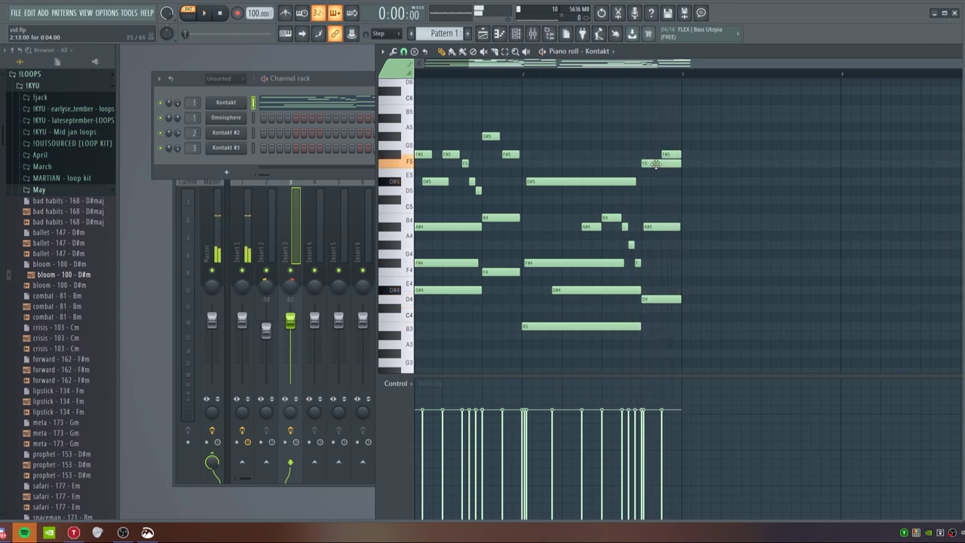
{"action": "left_click", "coordinate": [656, 164]}
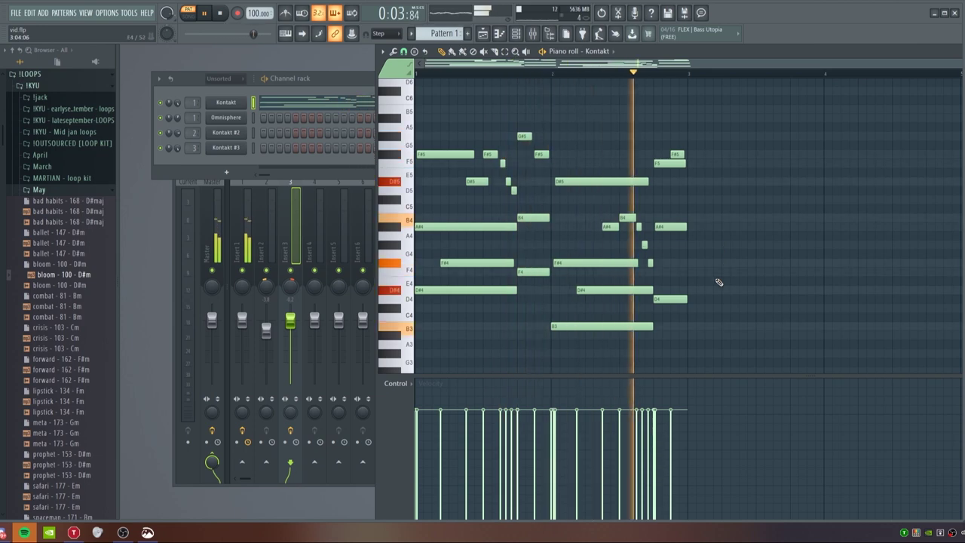
{"action": "key", "text": "space"}
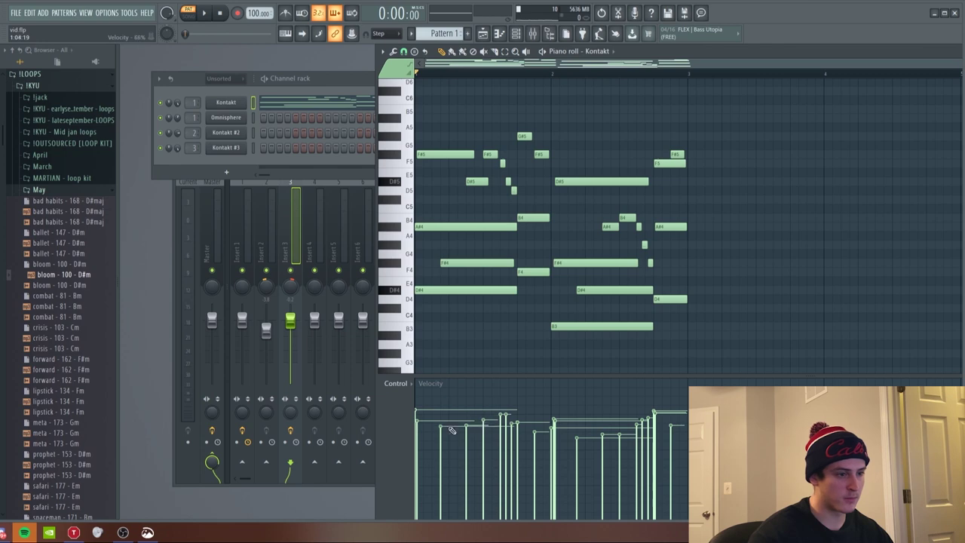
Randomize the velocity levels of the pattern's notes with the piano roll randomizer.
{"action": "key", "text": "alt+r"}
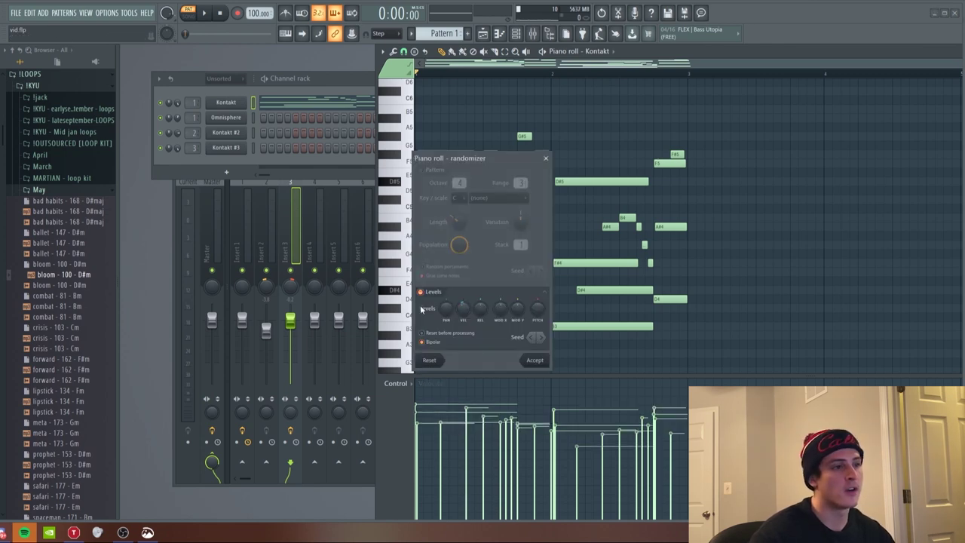
{"action": "mouse_move", "coordinate": [463, 307]}
{"action": "left_mouse_down"}
{"action": "mouse_move", "coordinate": [463, 319]}
{"action": "mouse_move", "coordinate": [463, 301]}
{"action": "left_mouse_up"}
{"action": "left_click", "coordinate": [535, 360]}
Select all notes, lower their velocities together, and audition the loop.
{"action": "left_click_drag", "start_coordinate": [763, 339], "coordinate": [416, 84]}
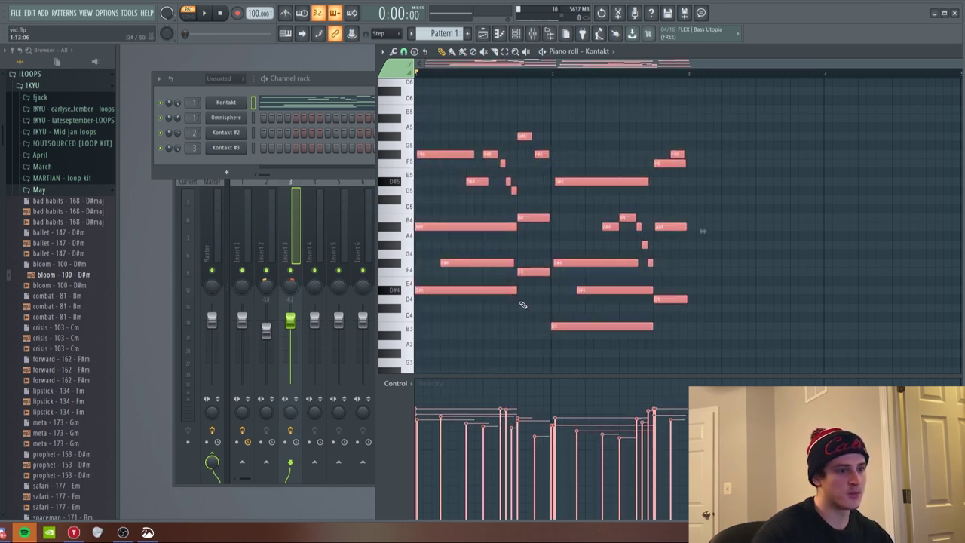
{"action": "left_click", "coordinate": [180, 105]}
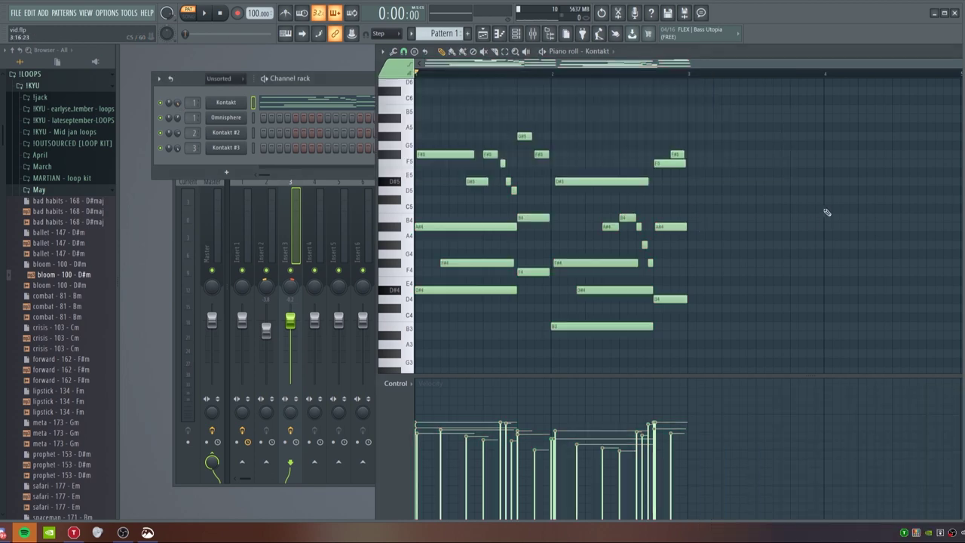
{"action": "key", "text": "space"}
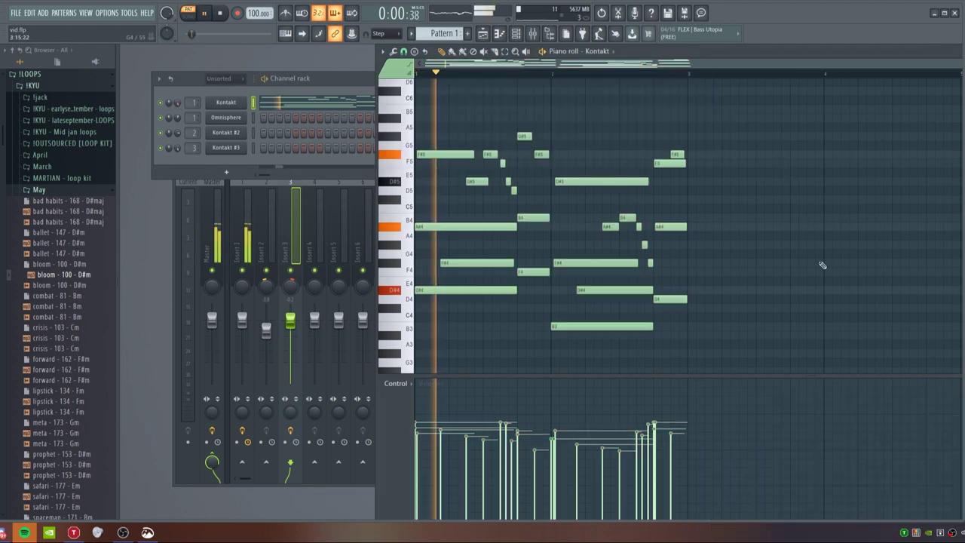
{"action": "left_click", "coordinate": [437, 155]}
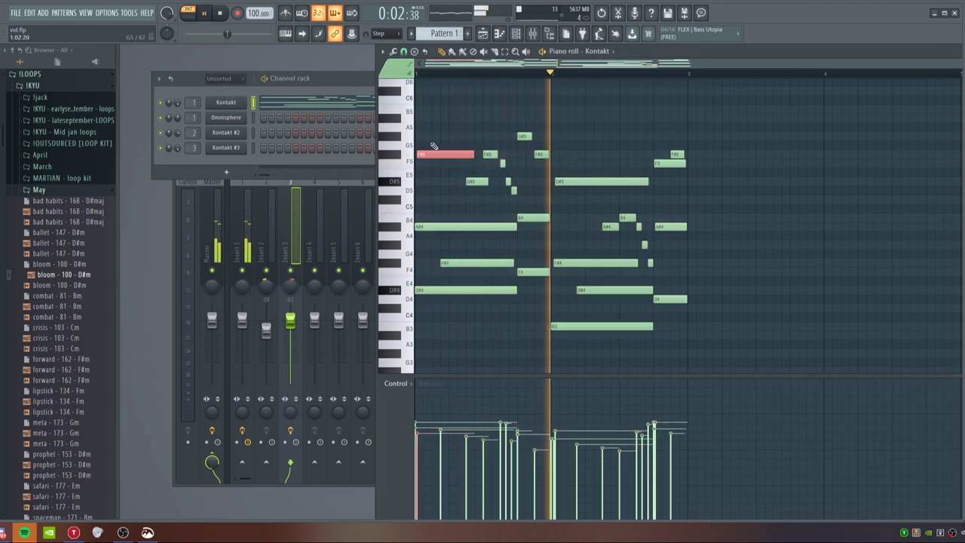
{"action": "key", "text": "space"}
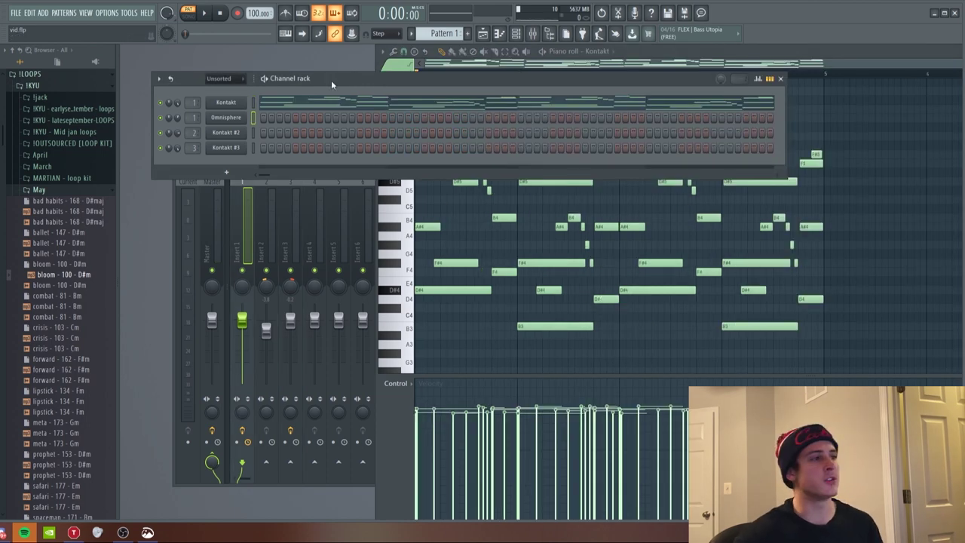
Open Omnisphere's piano roll and add a D#4, F#4 and A#4 chord at bar 1, lasting as long as the ghosted chord.
{"action": "right_click", "coordinate": [229, 119]}
{"action": "left_click", "coordinate": [272, 119]}
{"action": "left_click", "coordinate": [419, 289]}
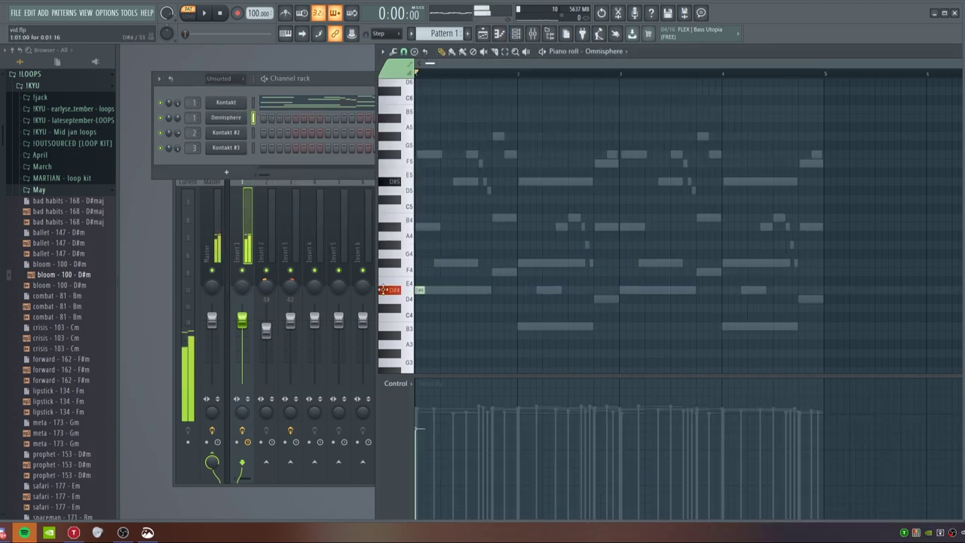
{"action": "left_click", "coordinate": [419, 262]}
{"action": "left_click", "coordinate": [419, 226]}
{"action": "left_click", "coordinate": [419, 163]}
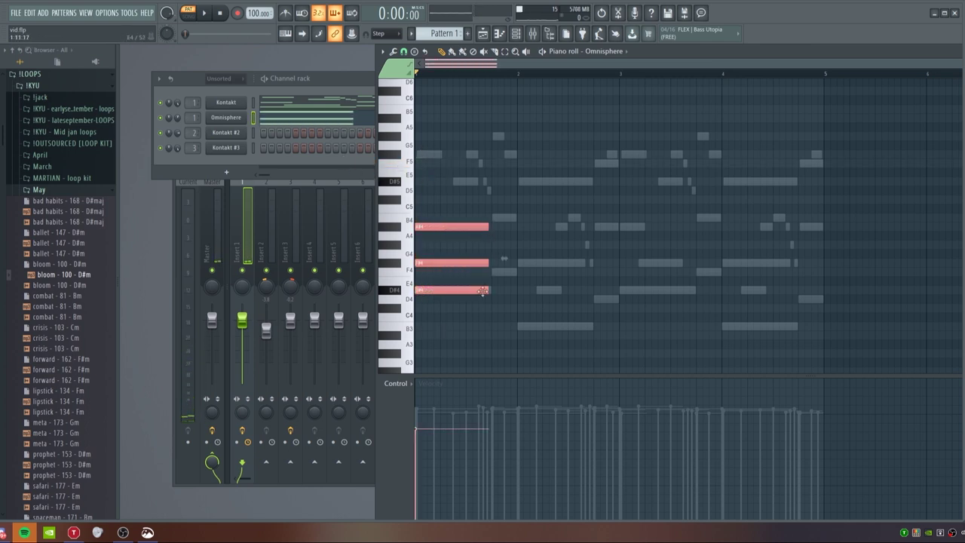
Add F4, B4 and F#5 notes in Omnisphere at the end of the first chord.
{"action": "left_click", "coordinate": [498, 272]}
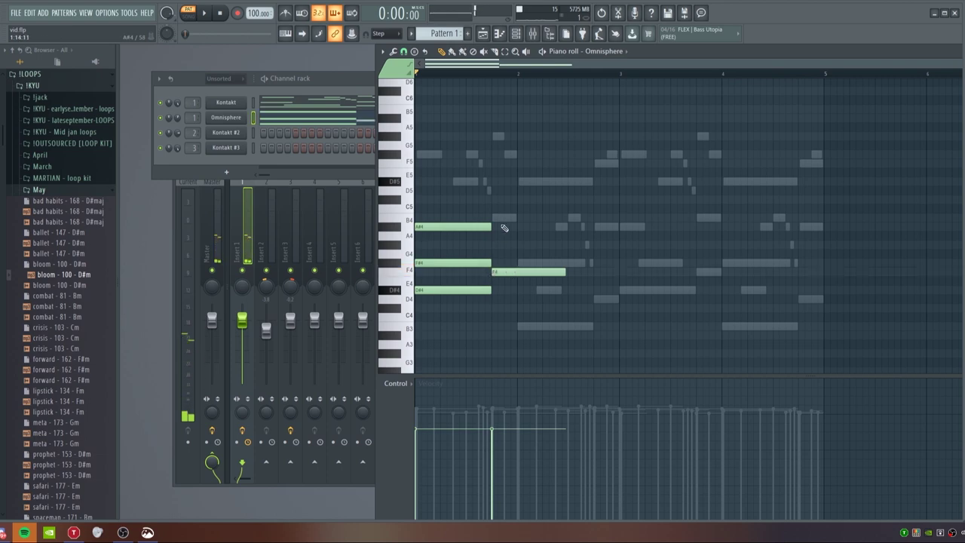
{"action": "left_click", "coordinate": [495, 218]}
{"action": "left_click", "coordinate": [494, 155]}
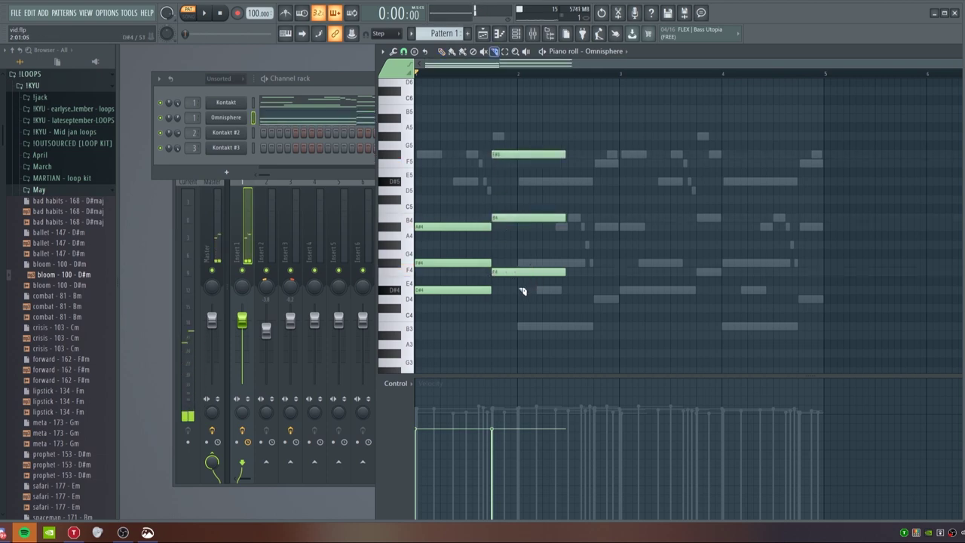
Cut Omnisphere's F4, B4 and F#5 notes off at the start of bar 2, delete the excess, and audition both layers.
{"action": "left_click_drag", "start_coordinate": [519, 159], "coordinate": [521, 156]}
{"action": "key", "text": "p"}
{"action": "right_click", "coordinate": [528, 155]}
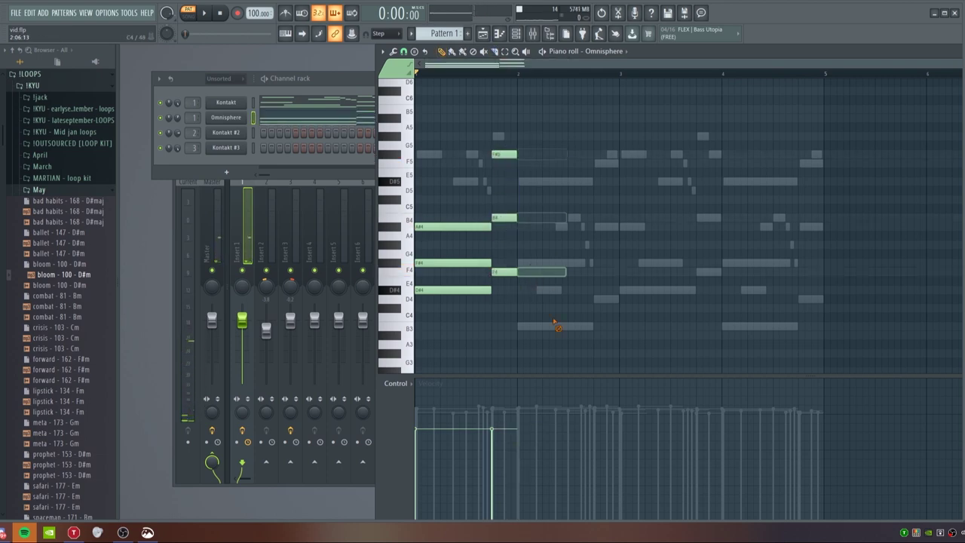
{"action": "key", "text": "space"}
{"action": "key", "text": "space"}
{"action": "left_click", "coordinate": [187, 132]}
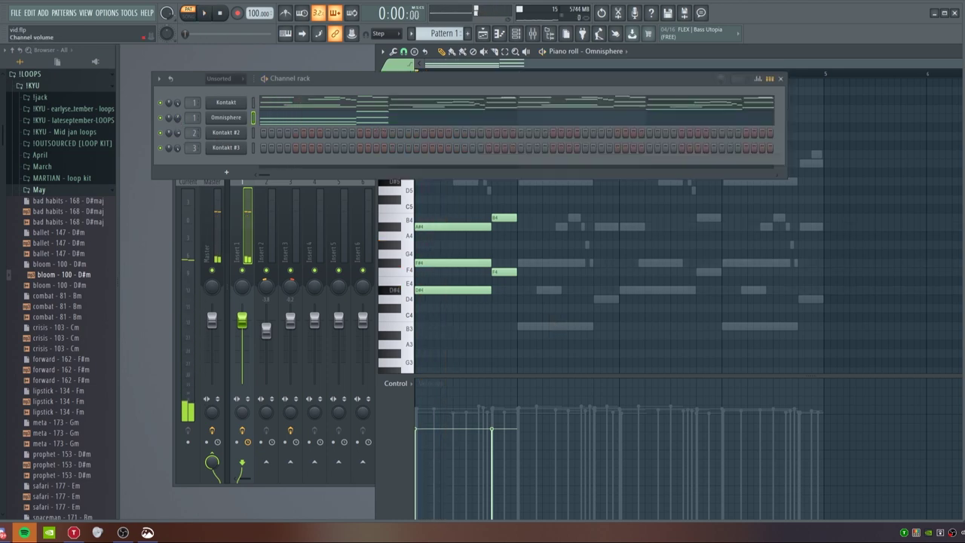
{"action": "key", "text": "space"}
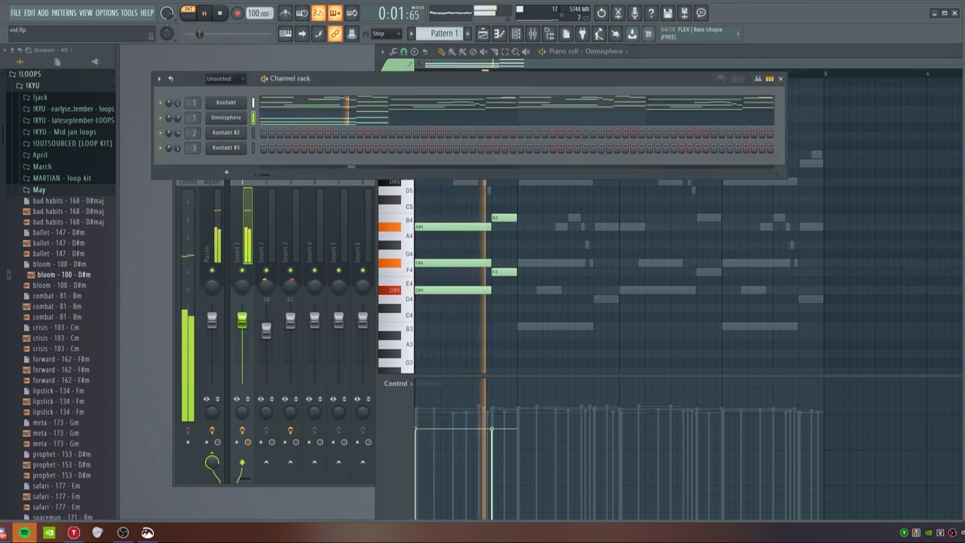
{"action": "key", "text": "space"}
Solo Omnisphere and raise the F#5 note at the end of bar 1 to G#5 while playing the chords.
{"action": "right_click", "coordinate": [160, 118]}
{"action": "key", "text": "space"}
{"action": "left_click", "coordinate": [536, 231]}
{"action": "left_click_drag", "start_coordinate": [499, 156], "coordinate": [499, 136]}
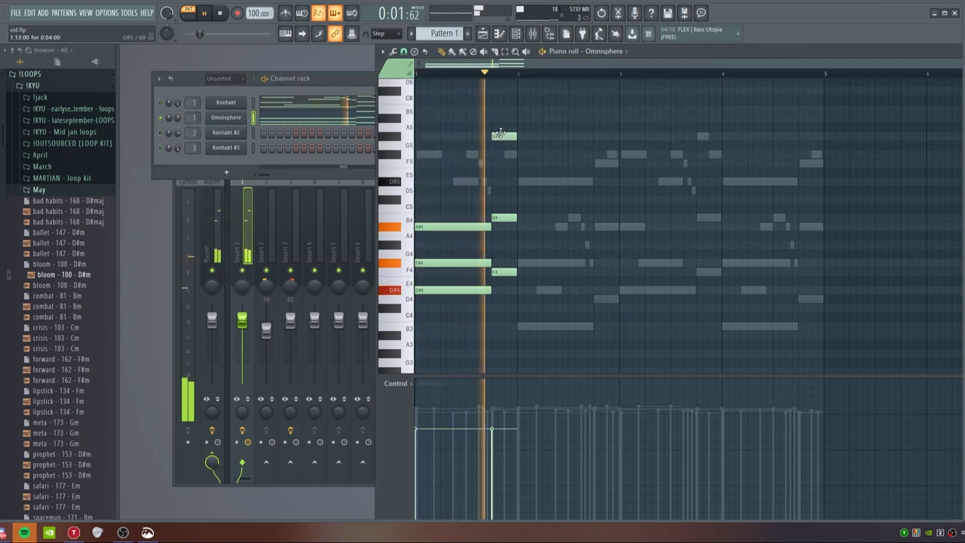
{"action": "key", "text": "space"}
Duplicate Omnisphere's bar 1 chords into bar 2.
{"action": "left_click", "coordinate": [520, 326]}
{"action": "right_click", "coordinate": [532, 329]}
{"action": "left_click_drag", "start_coordinate": [521, 324], "coordinate": [436, 220]}
{"action": "right_click", "coordinate": [495, 337]}
{"action": "key", "text": "ctrl+b"}
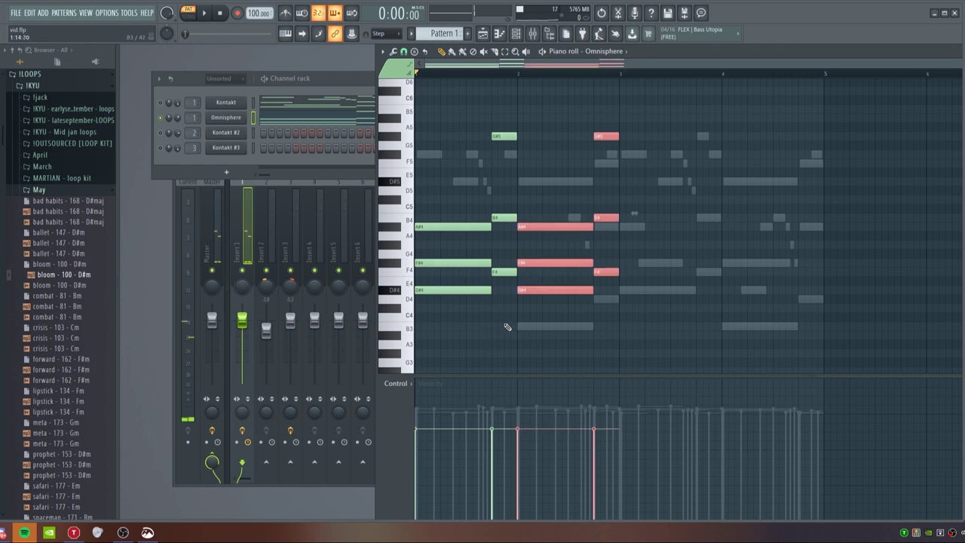
In the first chord of bar 2, lower D#4 to B3, raise A#4 to D#5, and audition the change.
{"action": "left_click", "coordinate": [590, 332]}
{"action": "left_click_drag", "start_coordinate": [520, 290], "coordinate": [524, 329]}
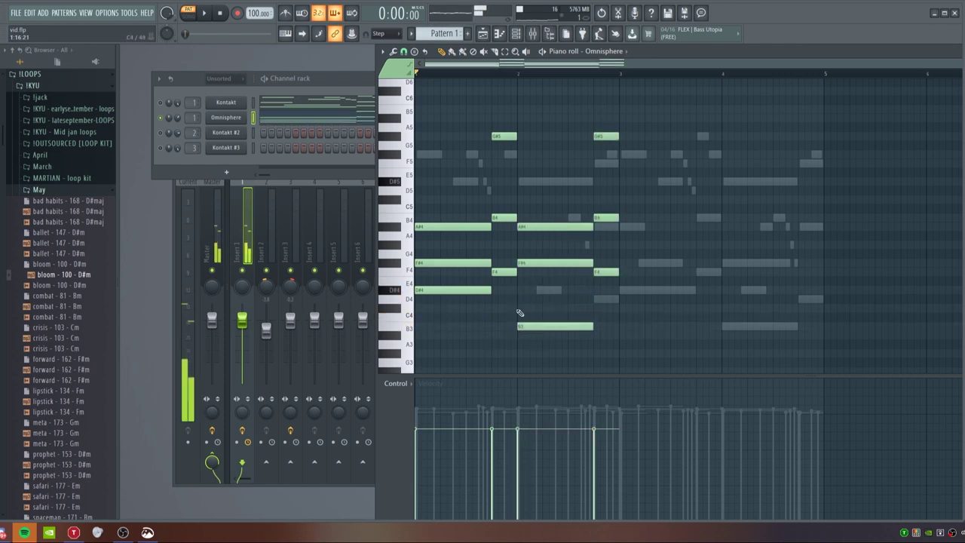
{"action": "mouse_move", "coordinate": [526, 265]}
{"action": "left_mouse_down"}
{"action": "mouse_move", "coordinate": [525, 308]}
{"action": "mouse_move", "coordinate": [525, 264]}
{"action": "left_mouse_up"}
{"action": "left_click_drag", "start_coordinate": [526, 227], "coordinate": [533, 181]}
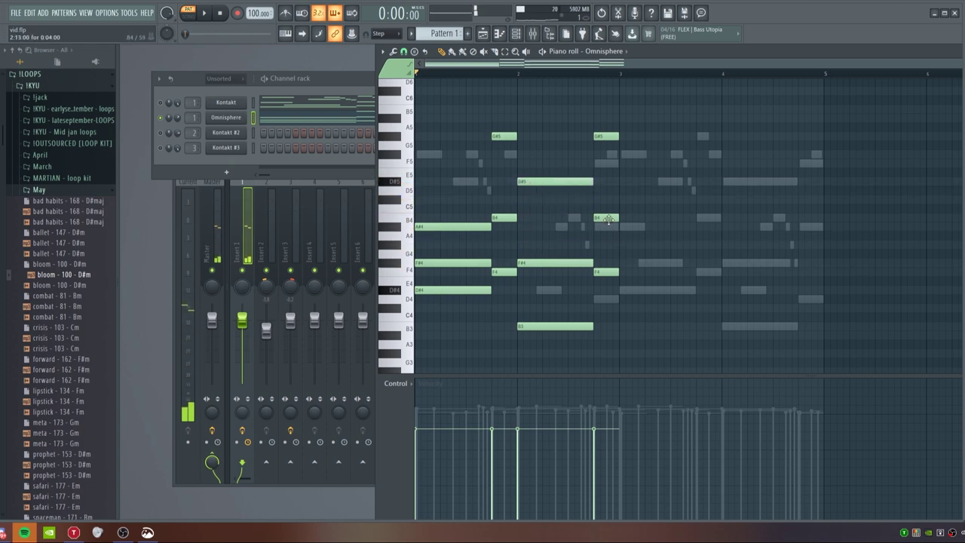
{"action": "key", "text": "space"}
{"action": "key", "text": "space"}
{"action": "key", "text": "space"}
Move the notes of bar 2's last chord to D4, A#4 and F5, keeping them aligned at the end of the bar.
{"action": "left_click_drag", "start_coordinate": [607, 273], "coordinate": [610, 300]}
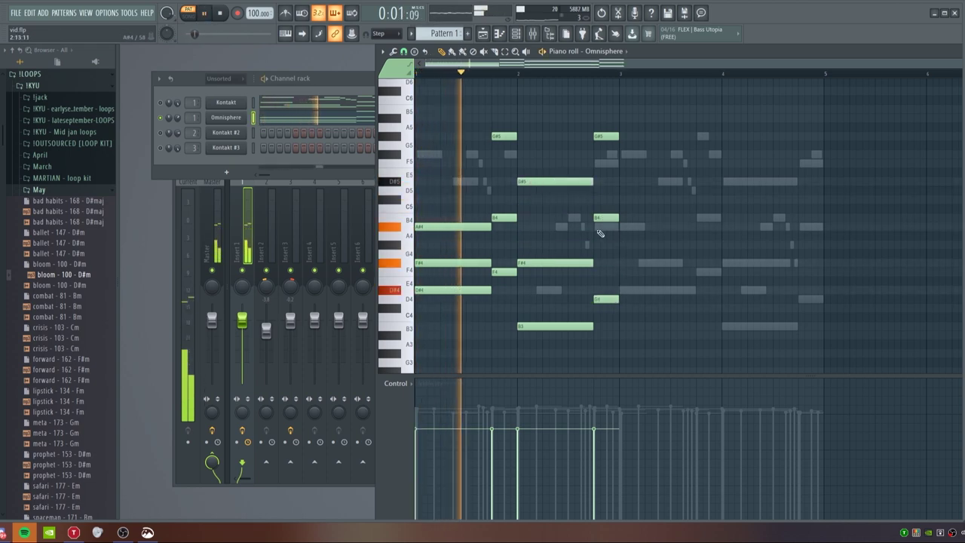
{"action": "left_click_drag", "start_coordinate": [601, 219], "coordinate": [602, 228]}
{"action": "left_click_drag", "start_coordinate": [601, 137], "coordinate": [601, 167]}
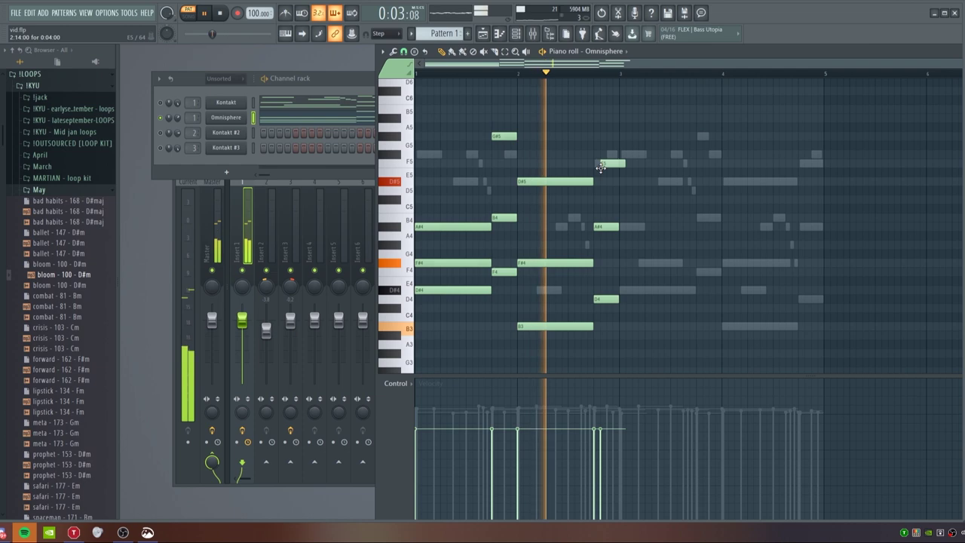
{"action": "key", "text": "space"}
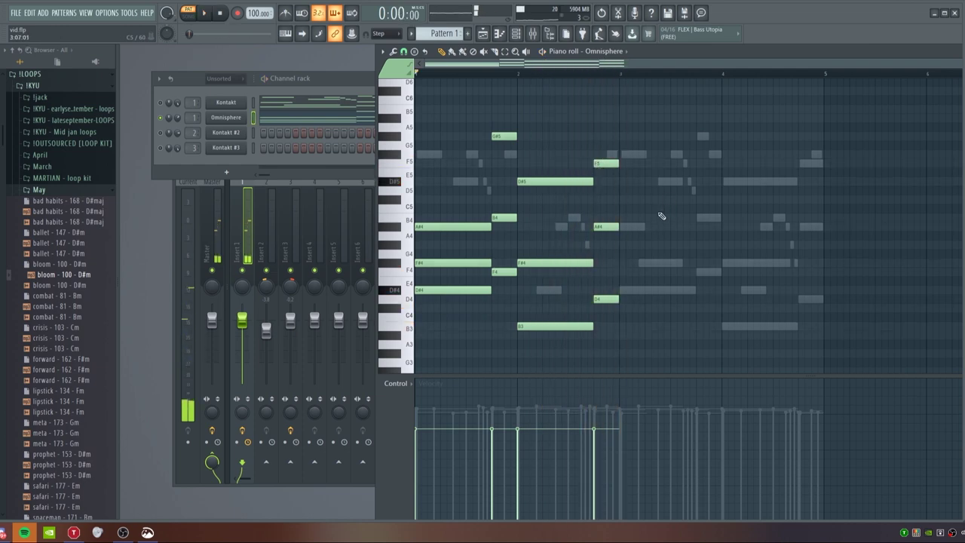
Duplicate the two-bar Omnisphere progression into bars 3 and 4, adjust the channel's volume, and listen through the loop.
{"action": "key", "text": "ctrl+b"}
{"action": "key", "text": "space"}
{"action": "key", "text": "ctrl+d"}
{"action": "left_click_drag", "start_coordinate": [177, 118], "coordinate": [177, 118]}
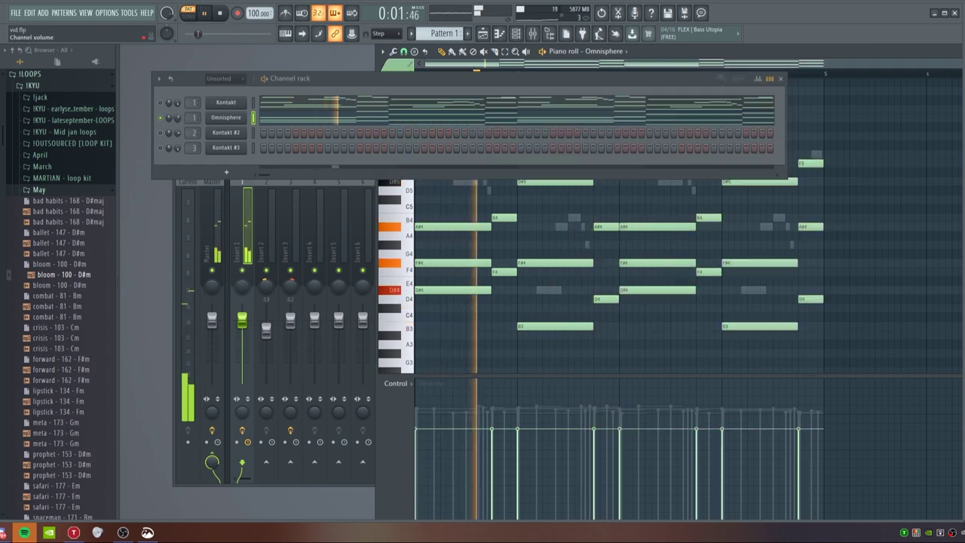
{"action": "right_click", "coordinate": [462, 322]}
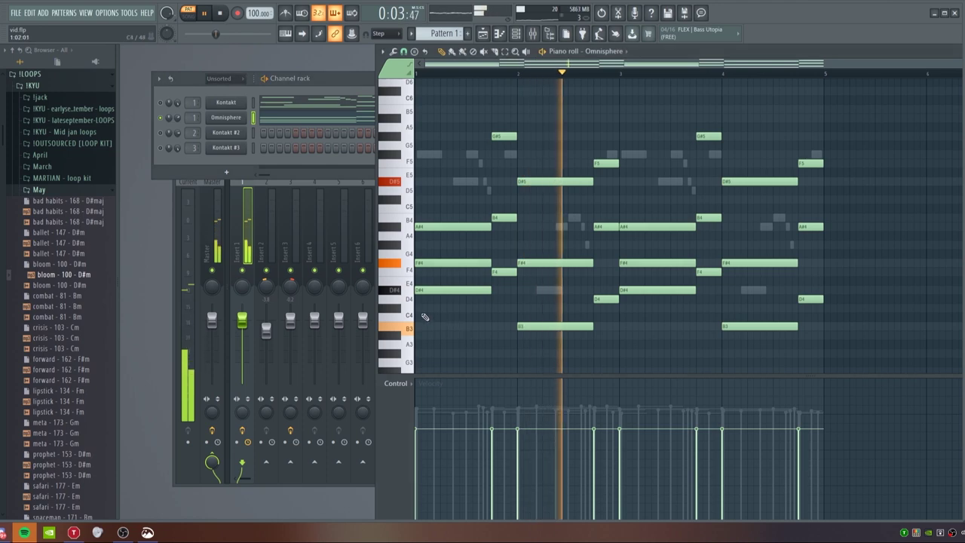
{"action": "scroll", "coordinate": [441, 279], "scroll_direction": "up", "scroll_amount": 3}
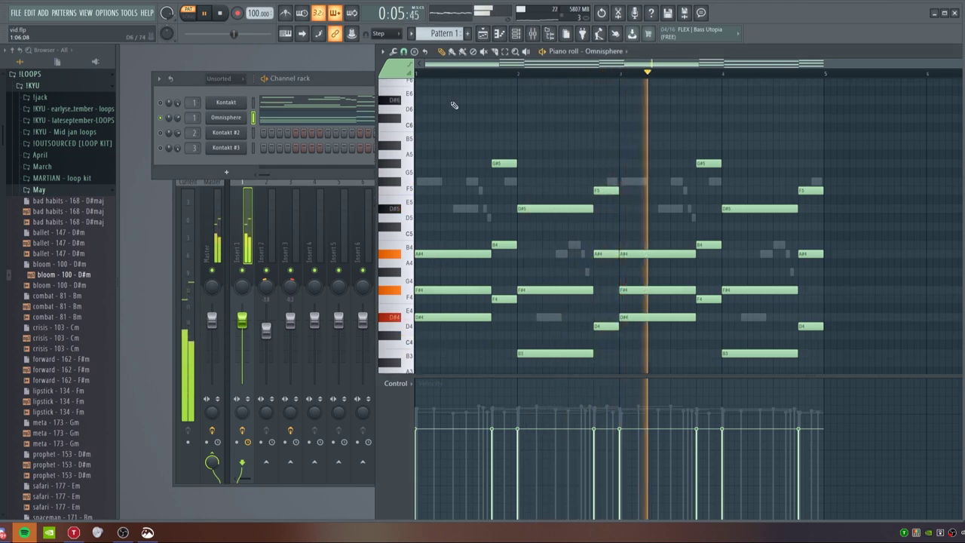
{"action": "scroll", "coordinate": [452, 113], "scroll_direction": "down", "scroll_amount": 4}
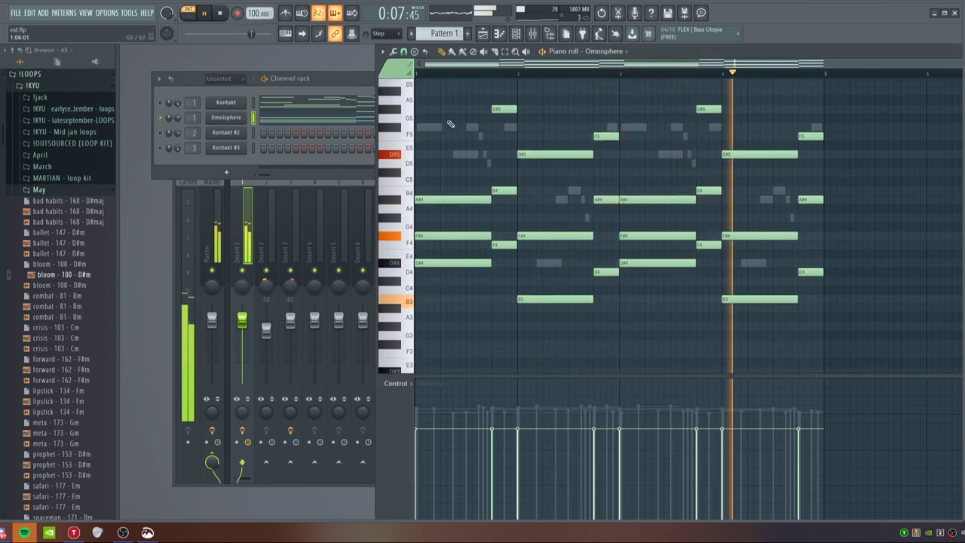
{"action": "scroll", "coordinate": [453, 146], "scroll_direction": "up", "scroll_amount": 1}
{"action": "scroll", "coordinate": [453, 146], "scroll_direction": "down", "scroll_amount": 1}
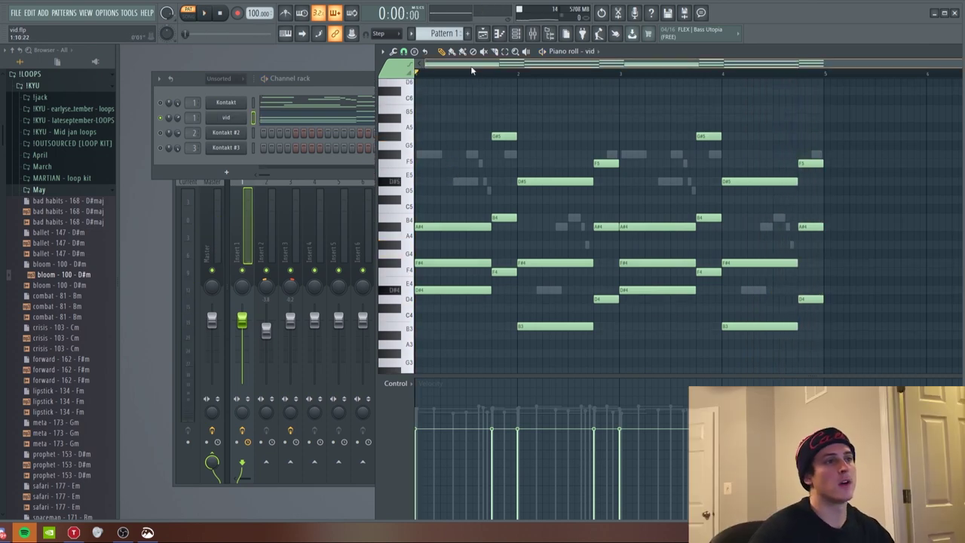
Audition the vid chords alone, unmute the first Kontakt channel, and play both layers together.
{"action": "key", "text": "space"}
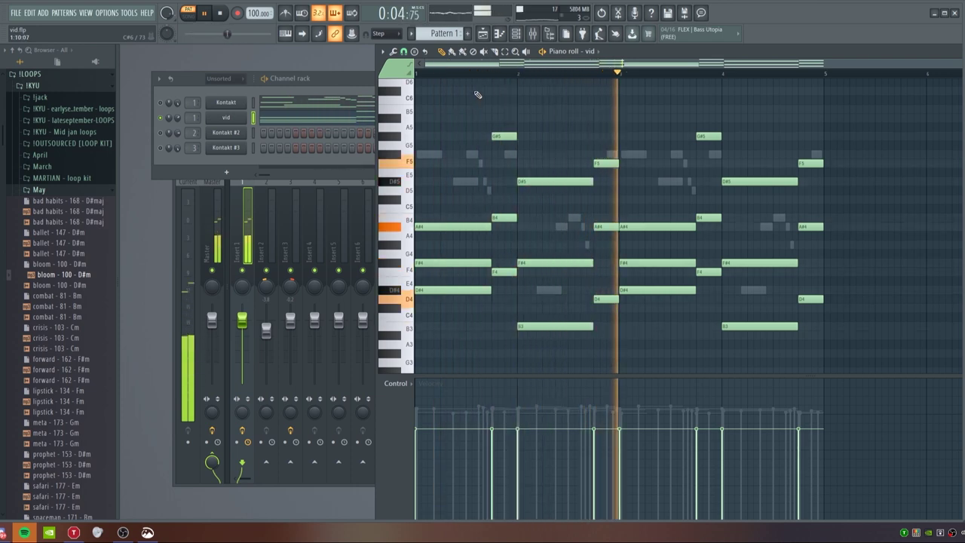
{"action": "key", "text": "space"}
{"action": "left_click", "coordinate": [164, 105]}
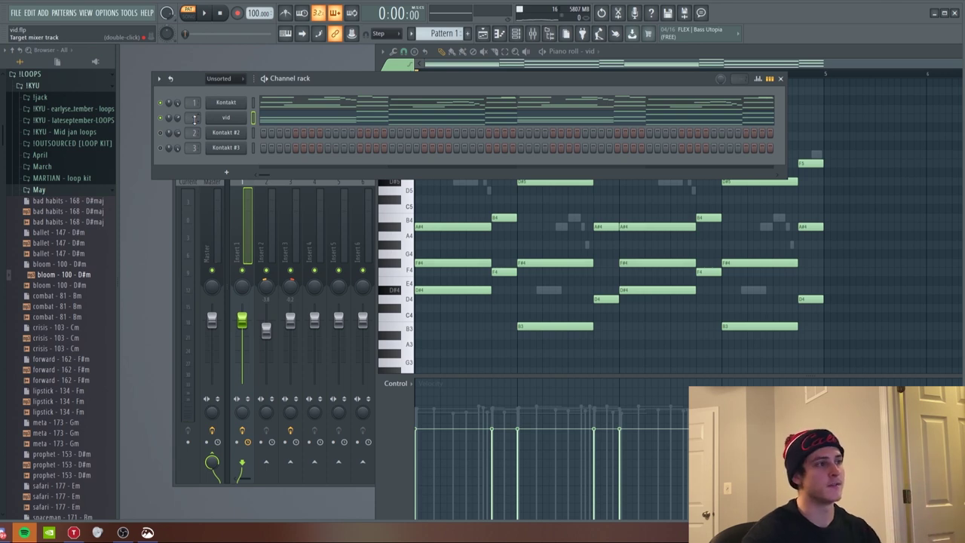
{"action": "key", "text": "space"}
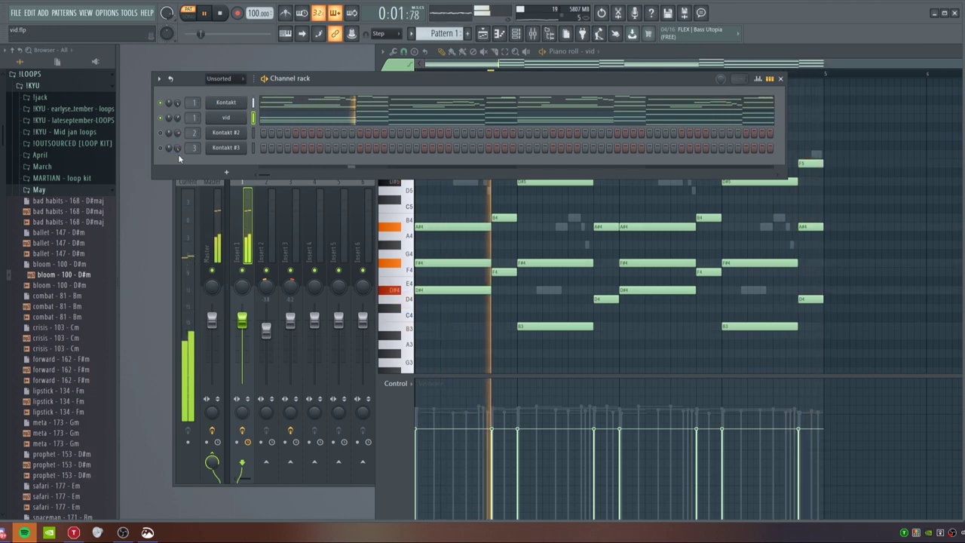
{"action": "key", "text": "space"}
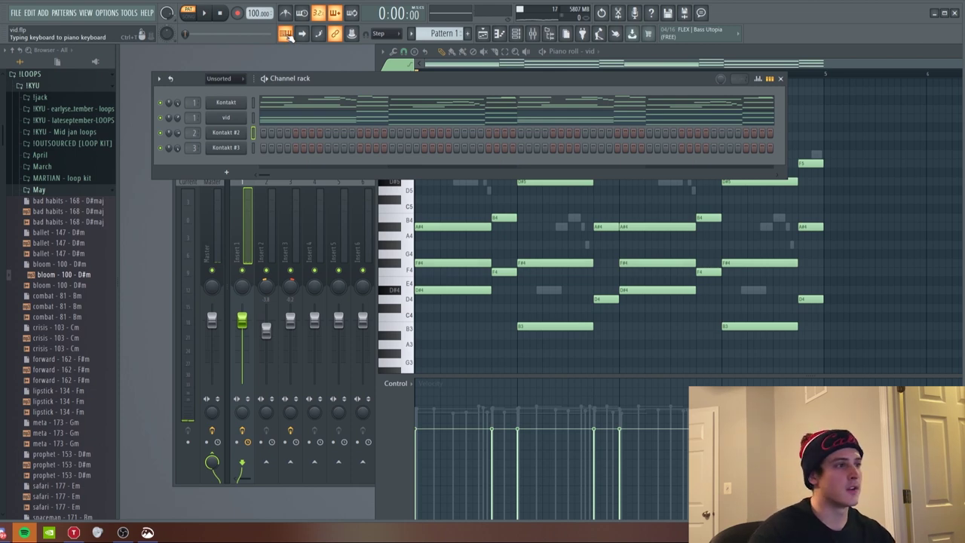
Try out the Kontakt #2 sound by playing a few notes, and open its piano roll.
{"action": "key", "text": "e"}
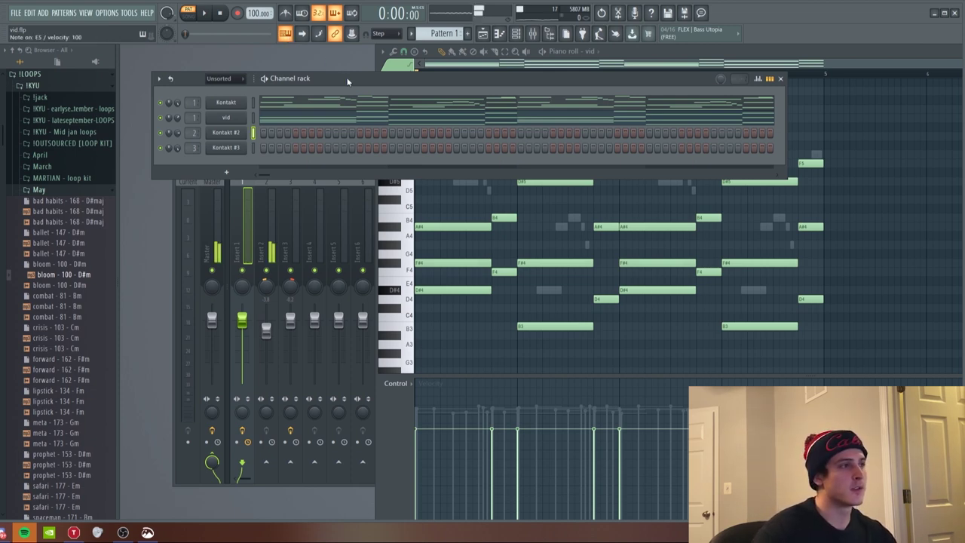
{"action": "key", "text": "t"}
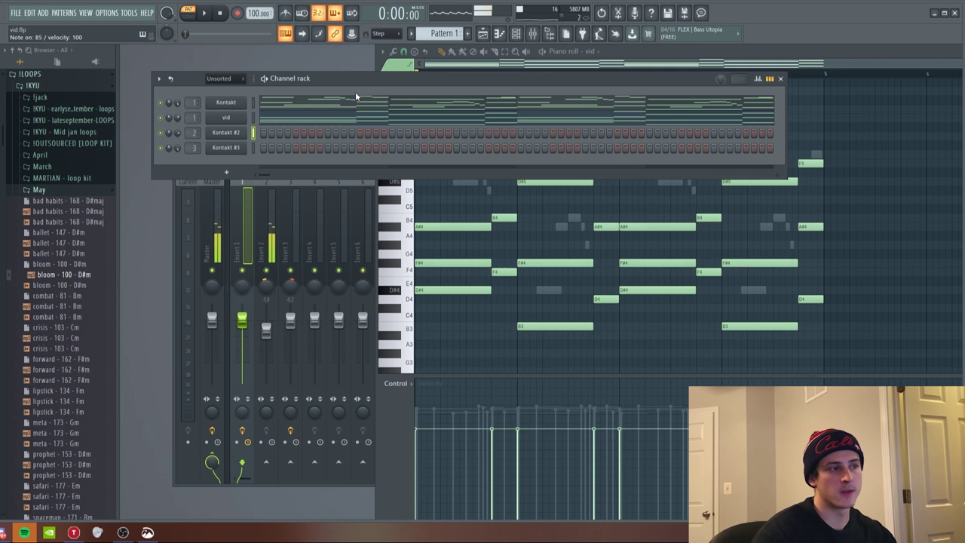
{"action": "key", "text": "F7"}
Enter a Kontakt #2 melody in bar 1 with a long D#5, an F#5, and short F5, D#5 and D5 notes.
{"action": "left_click", "coordinate": [428, 181]}
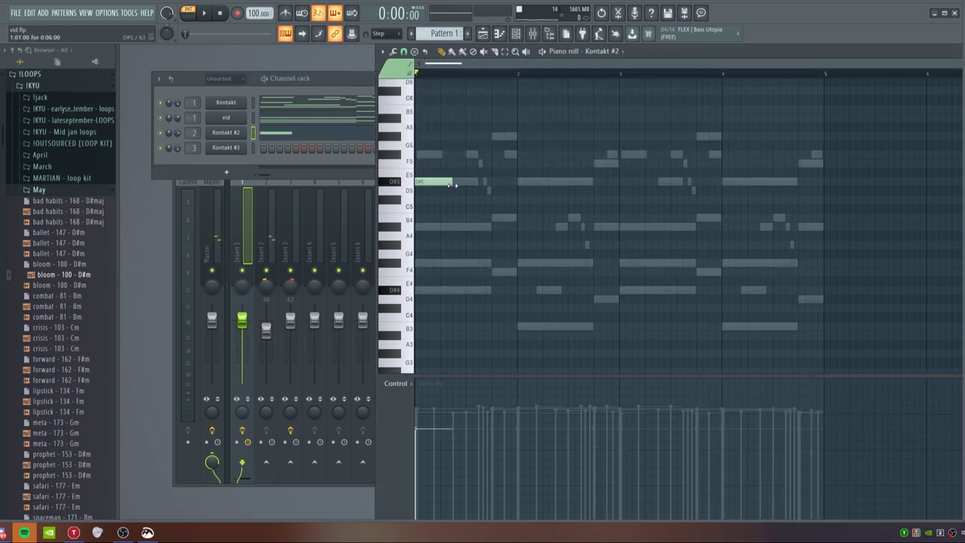
{"action": "left_click", "coordinate": [467, 155]}
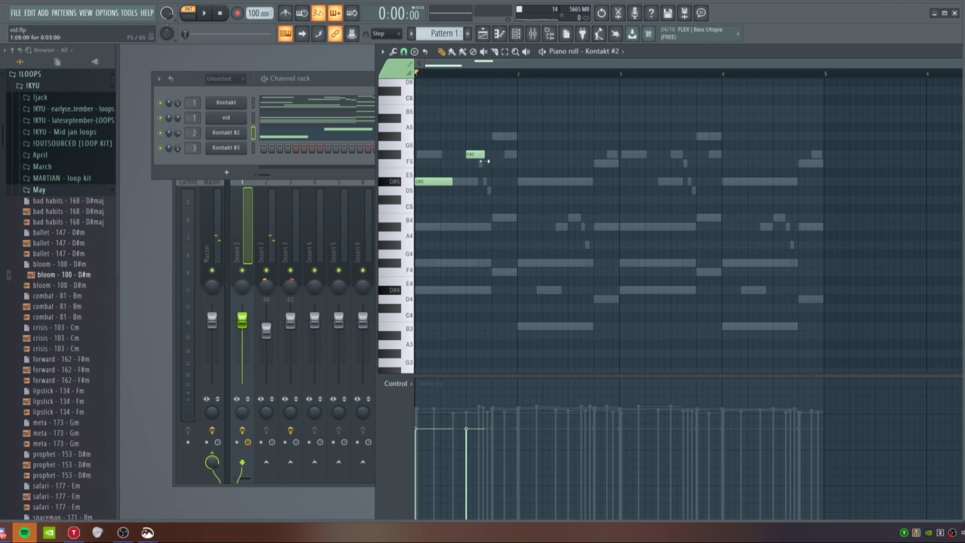
{"action": "scroll", "coordinate": [506, 74], "scroll_direction": "up", "scroll_amount": 2}
{"action": "left_click", "coordinate": [415, 53]}
{"action": "left_click", "coordinate": [425, 157]}
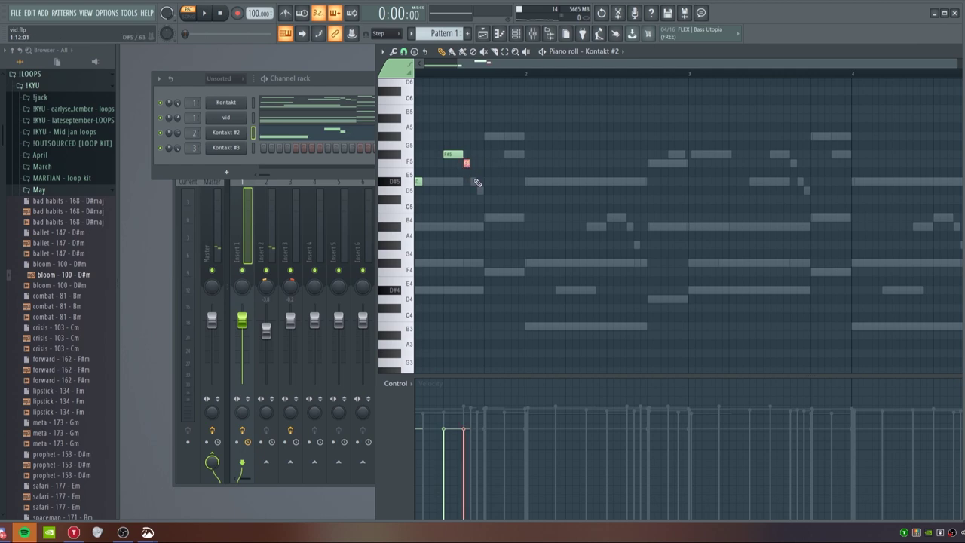
{"action": "left_click_drag", "start_coordinate": [472, 164], "coordinate": [472, 180]}
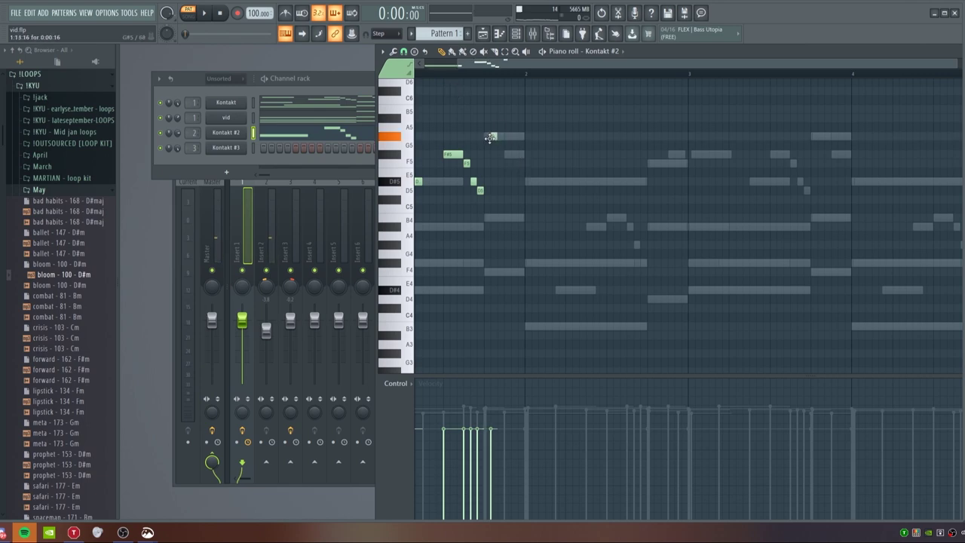
Add G#5 and F#5 at the end of bar 1 and D#5 and C#5 in bar 2, and audition the melody.
{"action": "left_click", "coordinate": [493, 136]}
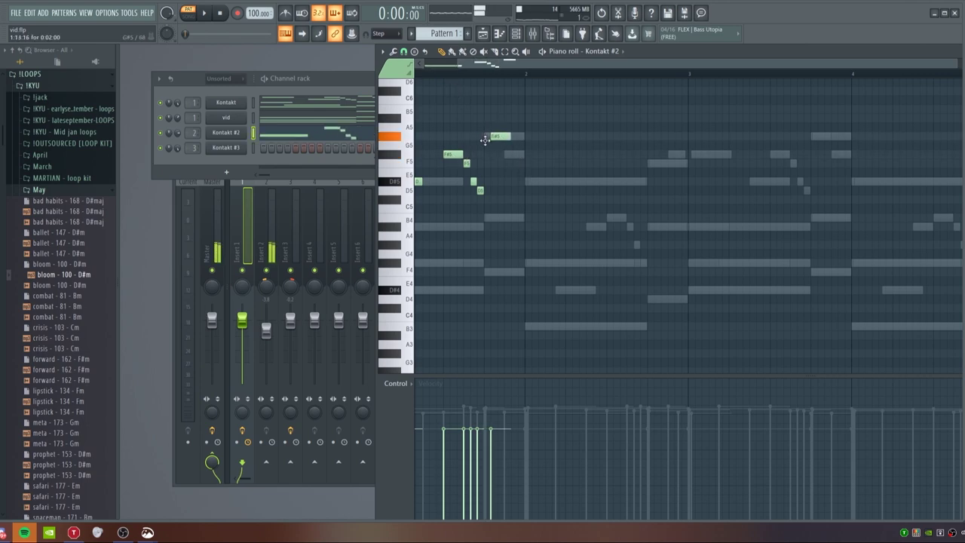
{"action": "left_click", "coordinate": [503, 154]}
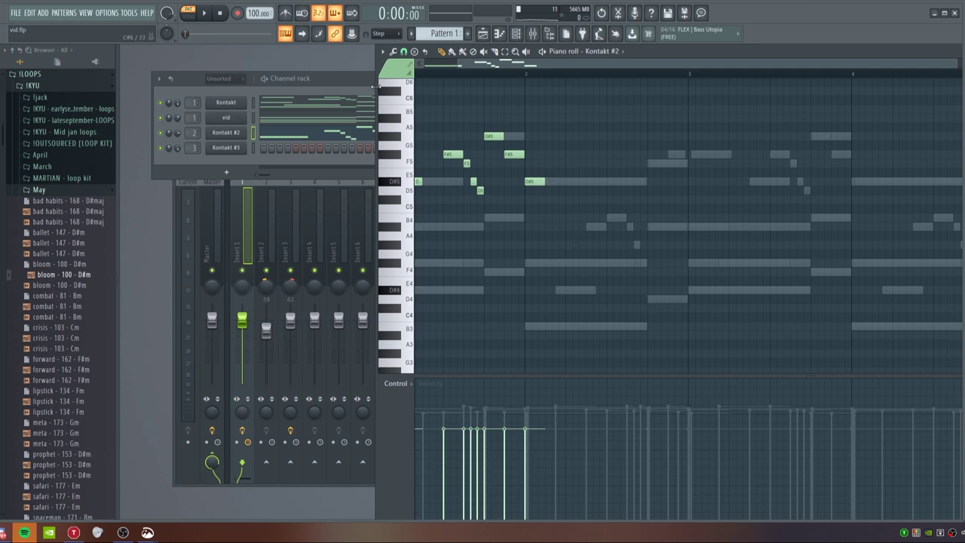
{"action": "left_click", "coordinate": [404, 52]}
{"action": "left_click", "coordinate": [411, 147]}
{"action": "left_click", "coordinate": [556, 199]}
{"action": "key", "text": "space"}
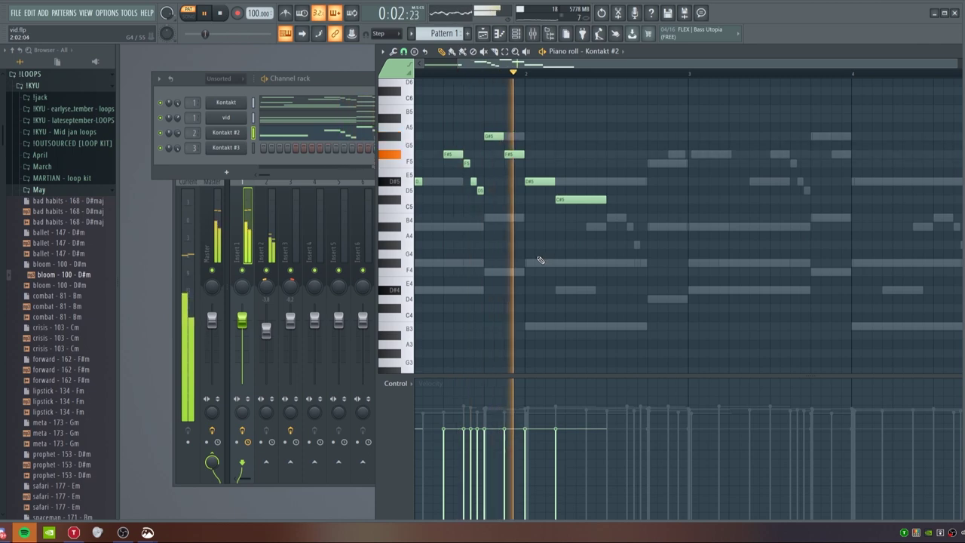
{"action": "key", "text": "space"}
Raise bar 2's first melody note to F5 and its second to D#5, playing the loop to check.
{"action": "left_click_drag", "start_coordinate": [540, 173], "coordinate": [540, 163]}
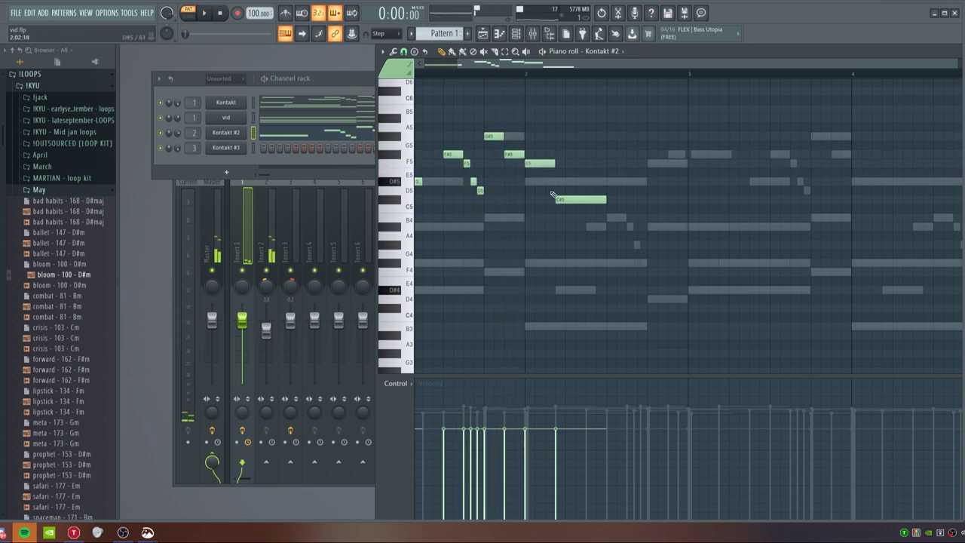
{"action": "key", "text": "space"}
{"action": "left_click_drag", "start_coordinate": [580, 199], "coordinate": [582, 181]}
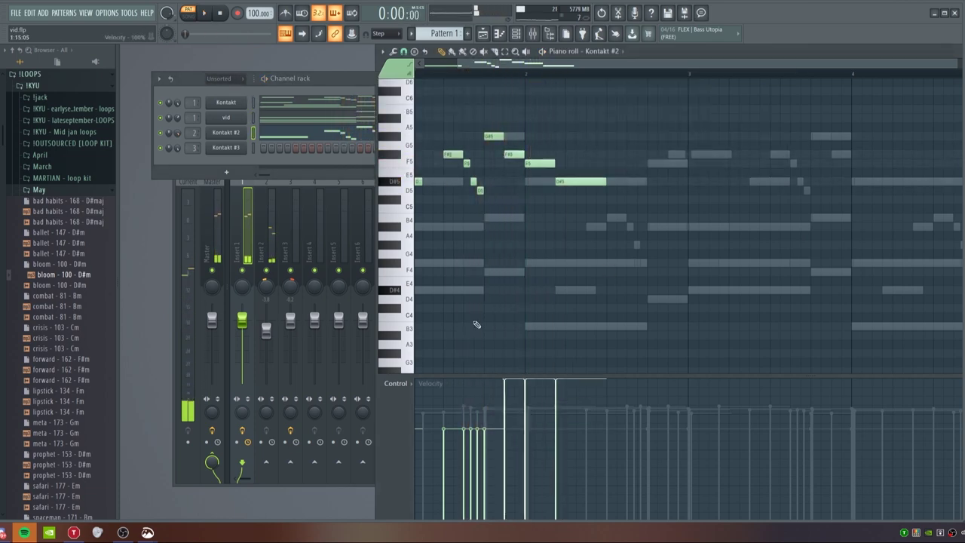
Raise the velocities of all Kontakt #2 melody notes to maximum, turn up the channel's volume, and audition the loop.
{"action": "left_click", "coordinate": [517, 381]}
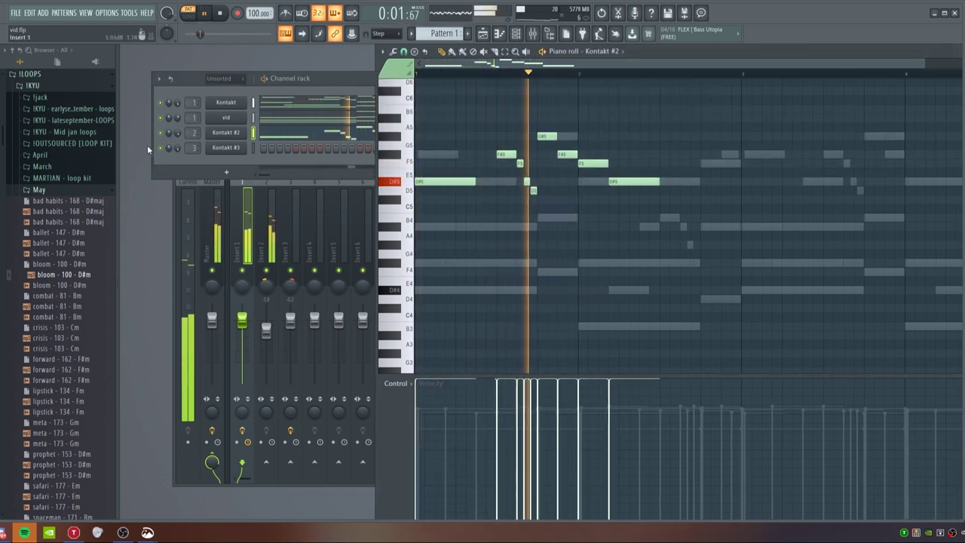
{"action": "key", "text": "space"}
{"action": "key", "text": "space"}
{"action": "left_click_drag", "start_coordinate": [177, 133], "coordinate": [178, 128]}
{"action": "left_click", "coordinate": [568, 269]}
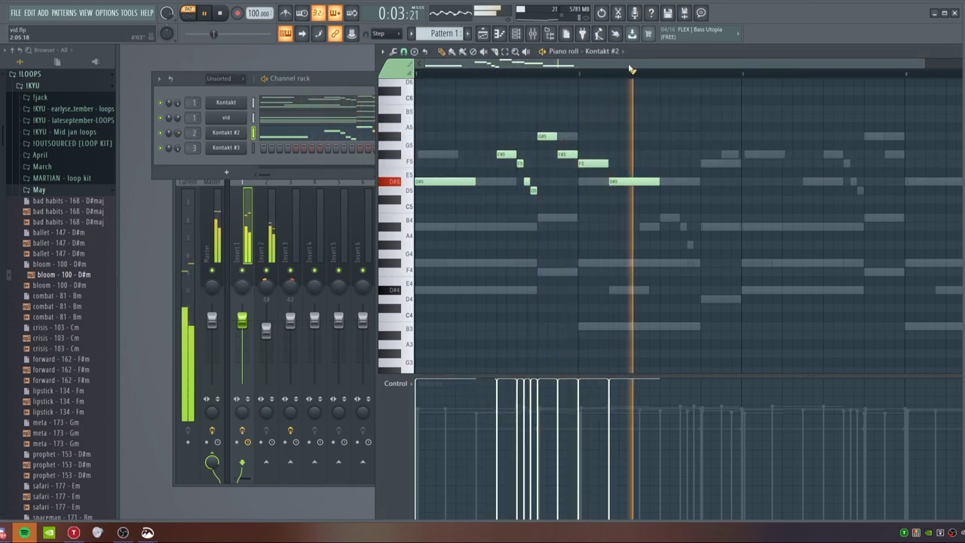
{"action": "key", "text": "space"}
{"action": "left_click_drag", "start_coordinate": [631, 66], "coordinate": [675, 66]}
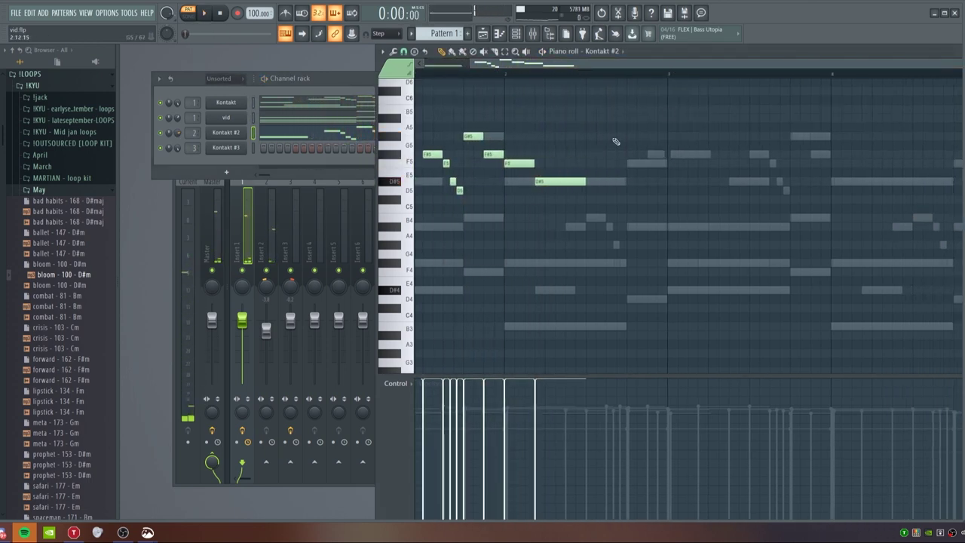
{"action": "left_click", "coordinate": [585, 91]}
{"action": "scroll", "coordinate": [591, 120], "scroll_direction": "up", "scroll_amount": 1}
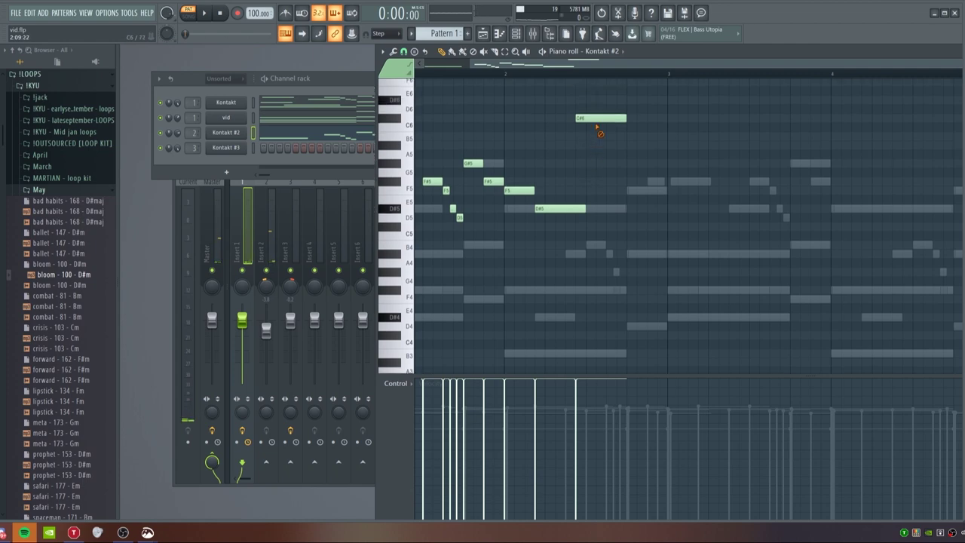
{"action": "right_click", "coordinate": [596, 121]}
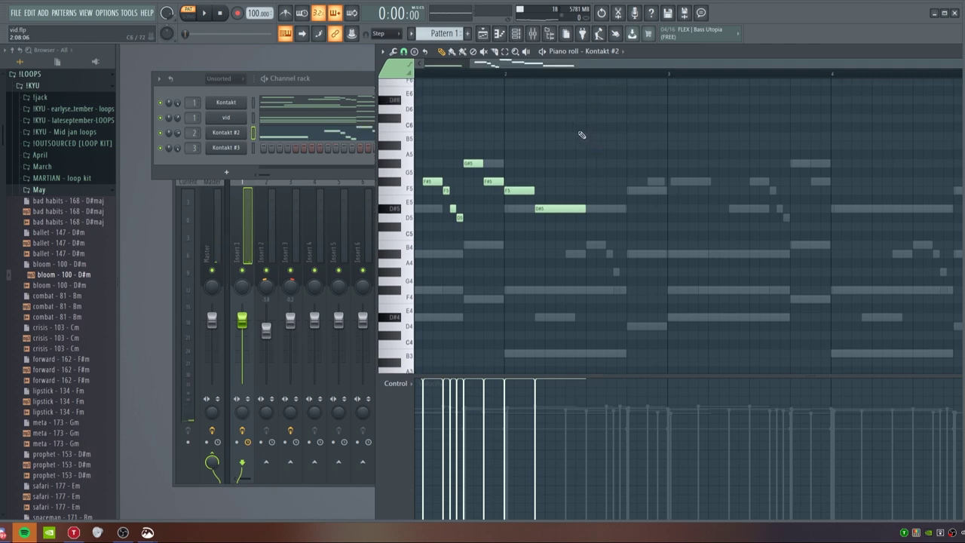
Add a descending run of short B5, A#5, G#5 and F#5 notes in the second half of bar 2.
{"action": "mouse_move", "coordinate": [582, 136]}
{"action": "left_mouse_down"}
{"action": "mouse_move", "coordinate": [554, 138]}
{"action": "mouse_move", "coordinate": [569, 137]}
{"action": "left_mouse_up"}
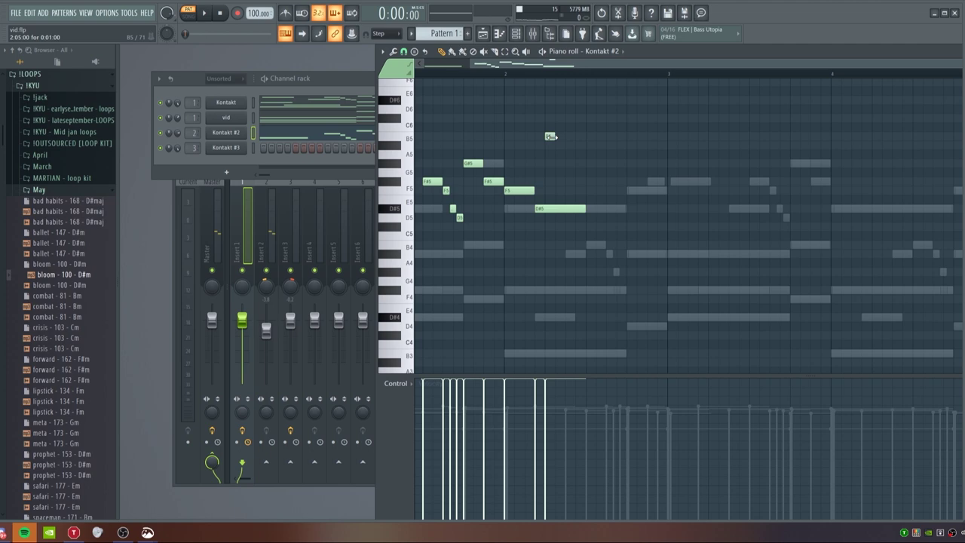
{"action": "left_click_drag", "start_coordinate": [482, 225], "coordinate": [580, 136]}
{"action": "left_click_drag", "start_coordinate": [625, 187], "coordinate": [590, 136]}
{"action": "left_click_drag", "start_coordinate": [647, 177], "coordinate": [601, 145]}
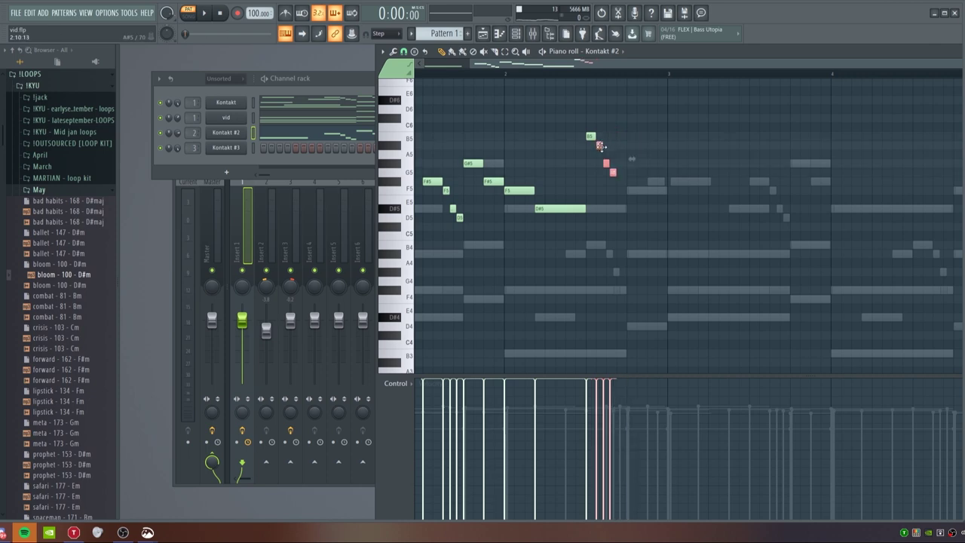
{"action": "left_click", "coordinate": [633, 134]}
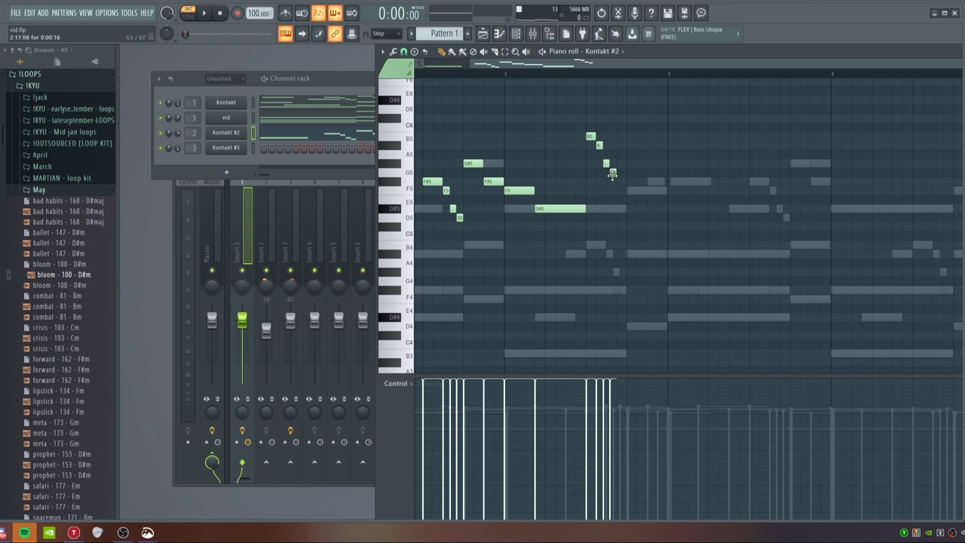
{"action": "left_click", "coordinate": [613, 181]}
Shift the run's A#5, G#5 and F#5 slightly later, add an F5 after them, and audition the loop.
{"action": "left_click_drag", "start_coordinate": [631, 203], "coordinate": [608, 146]}
{"action": "left_click", "coordinate": [614, 210], "text": "ctrl"}
{"action": "left_click", "coordinate": [630, 191]}
{"action": "key", "text": "space"}
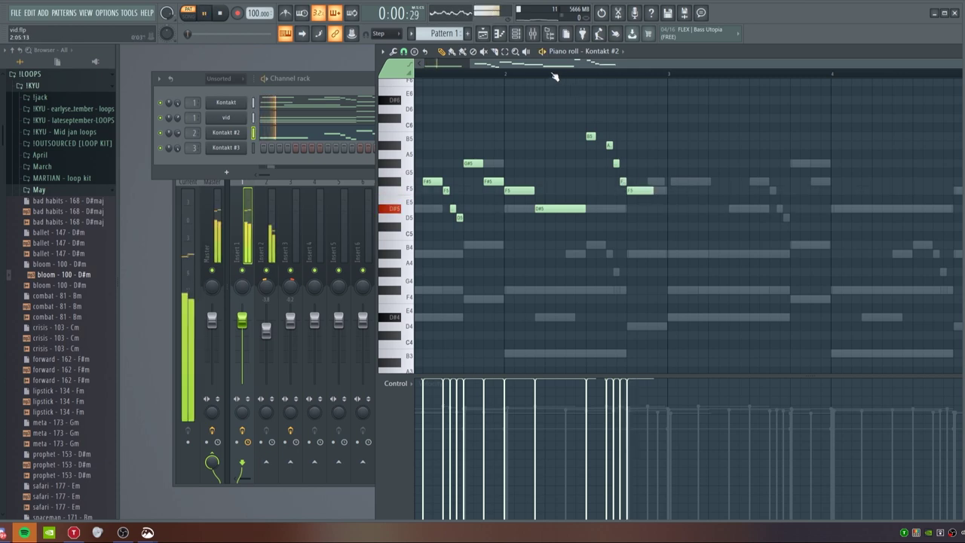
{"action": "scroll", "coordinate": [556, 76], "scroll_direction": "down", "scroll_amount": 2}
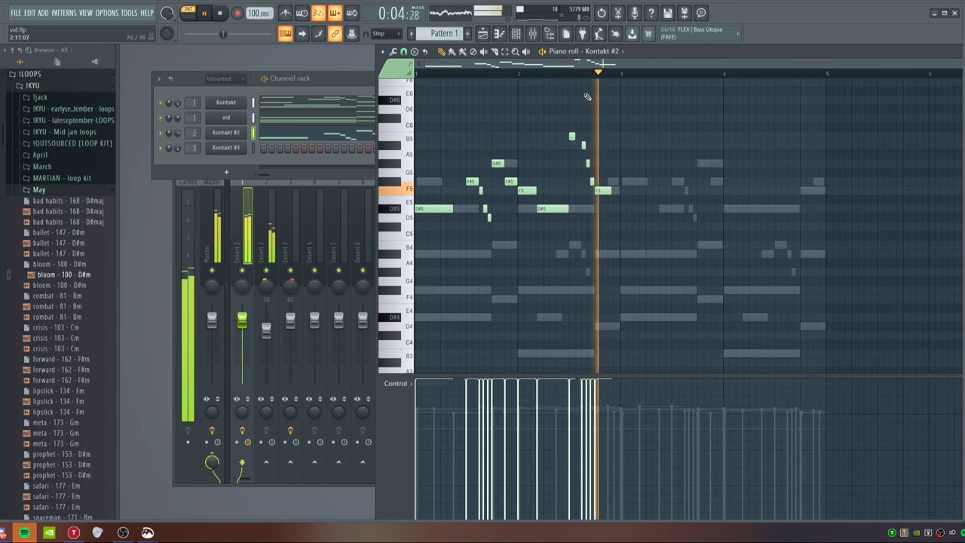
{"action": "key", "text": "space"}
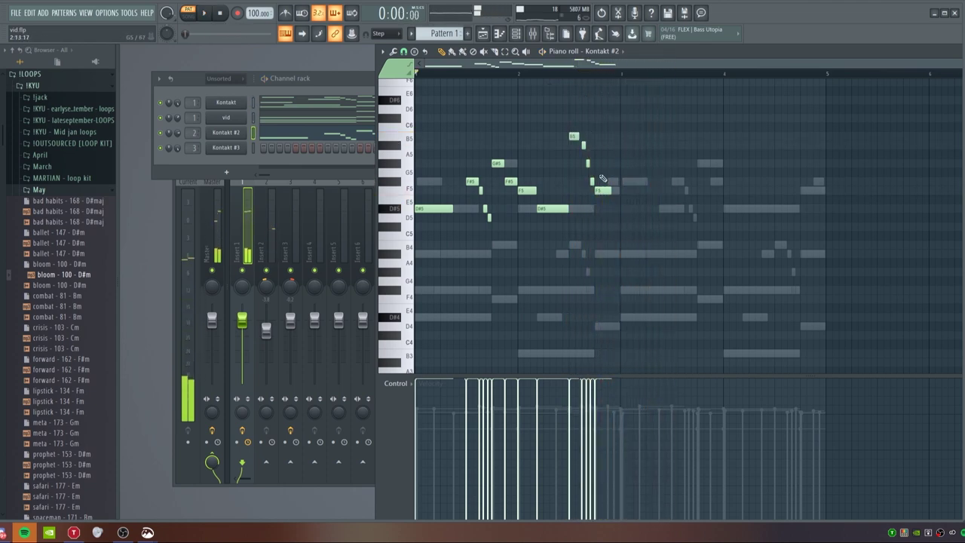
Lengthen the F5 at the end of bar 2 and duplicate the whole two-bar melody into bars 3 and 4.
{"action": "key", "text": "space"}
{"action": "left_click_drag", "start_coordinate": [610, 191], "coordinate": [617, 191]}
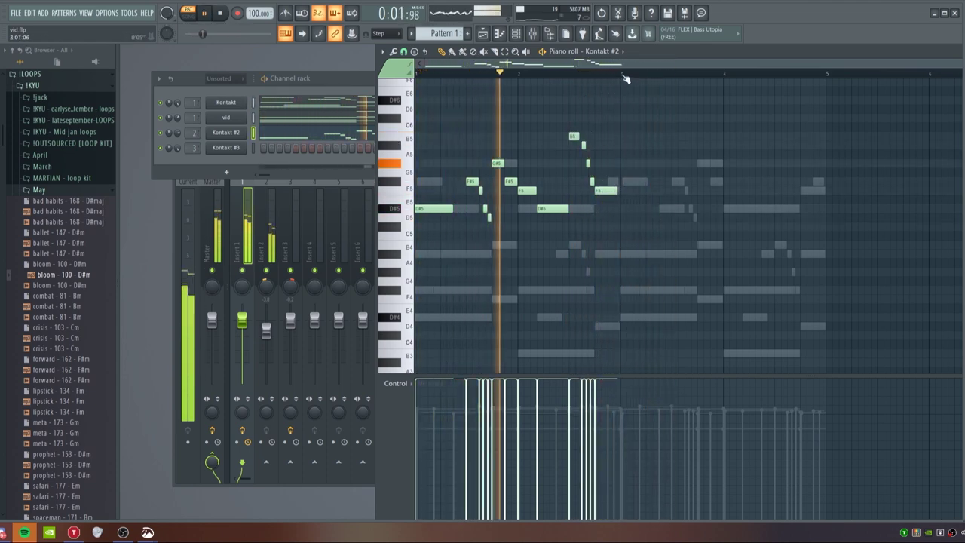
{"action": "key", "text": "ctrl+a"}
{"action": "key", "text": "ctrl+b"}
{"action": "key", "text": "ctrl+d"}
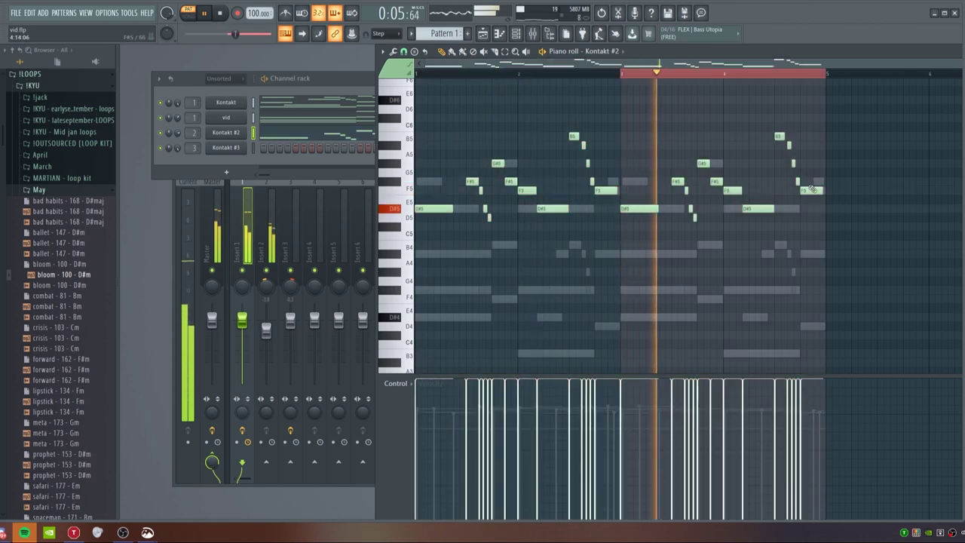
Shorten the last F5 in bar 4, add an F#5 after it, and audition the full melody.
{"action": "left_click_drag", "start_coordinate": [821, 190], "coordinate": [810, 191]}
{"action": "left_click", "coordinate": [817, 181]}
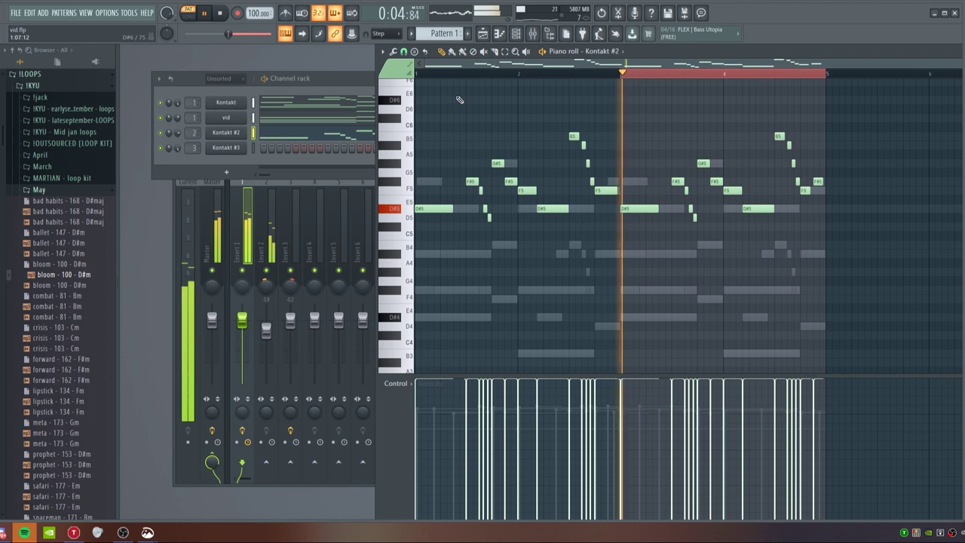
{"action": "key", "text": "space"}
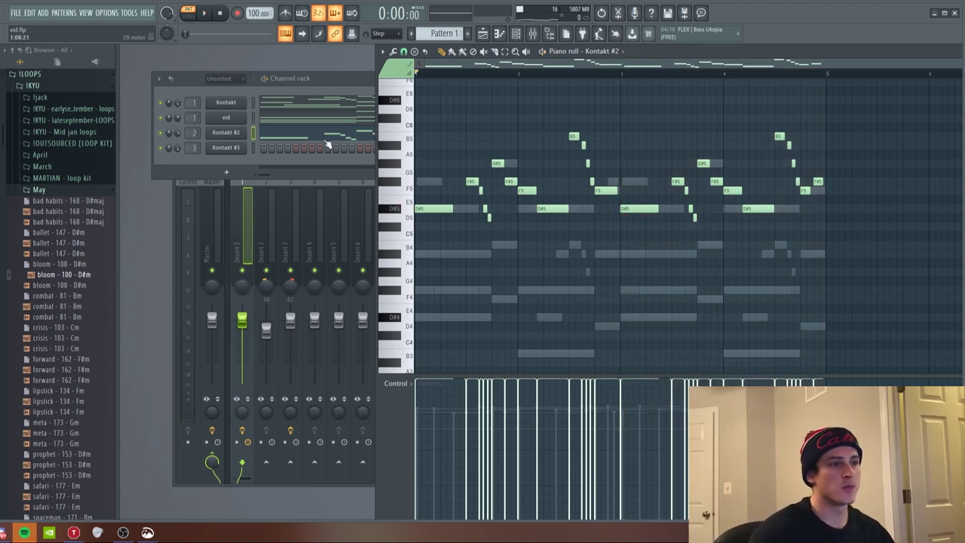
{"action": "key", "text": "space"}
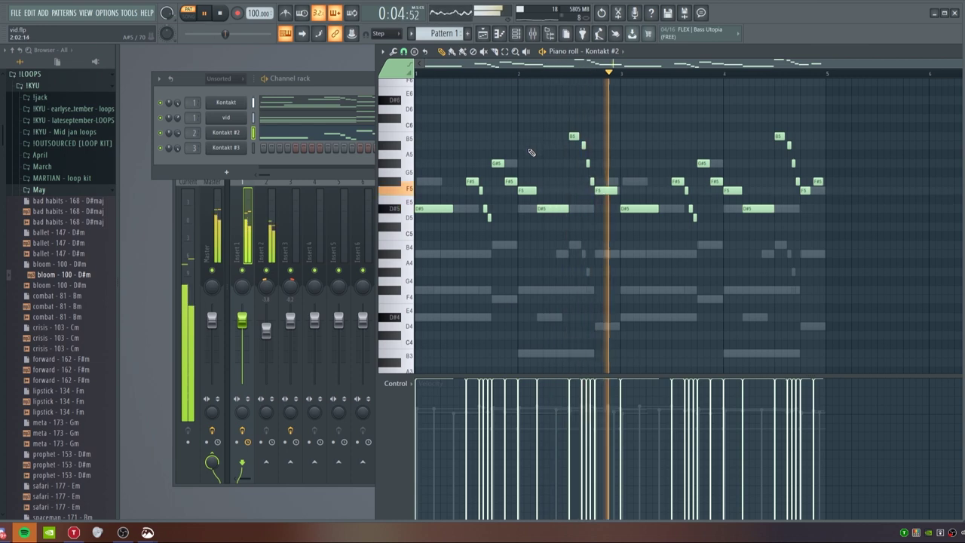
{"action": "key", "text": "space"}
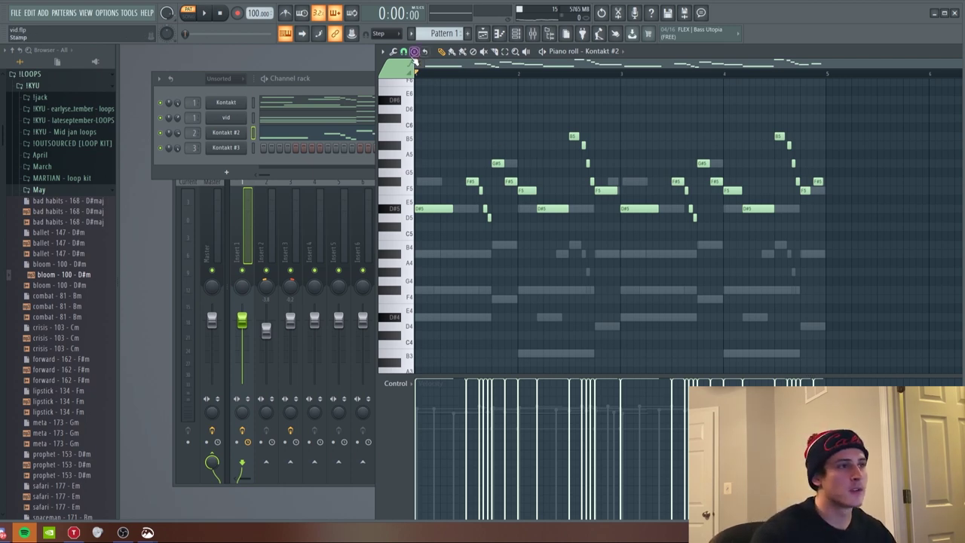
{"action": "left_click", "coordinate": [404, 51]}
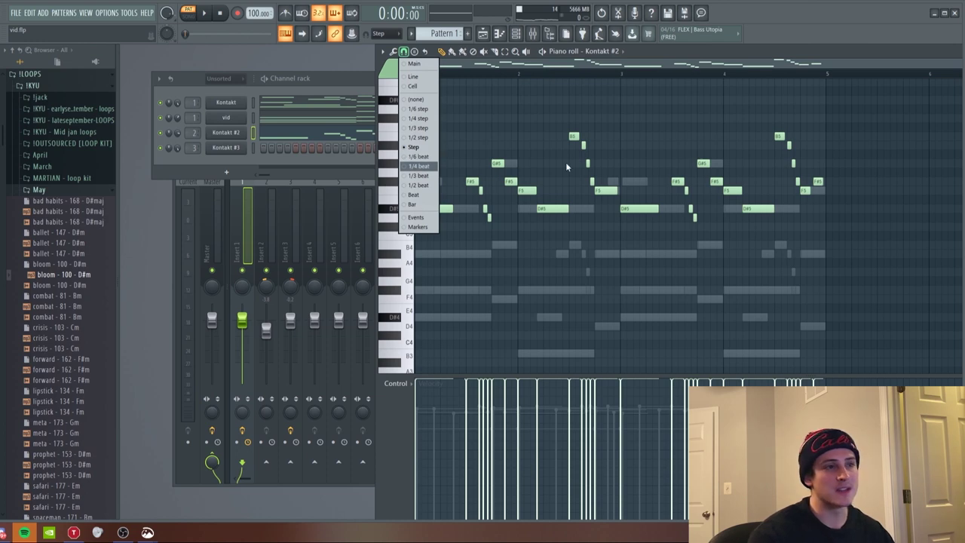
{"action": "left_click", "coordinate": [624, 175]}
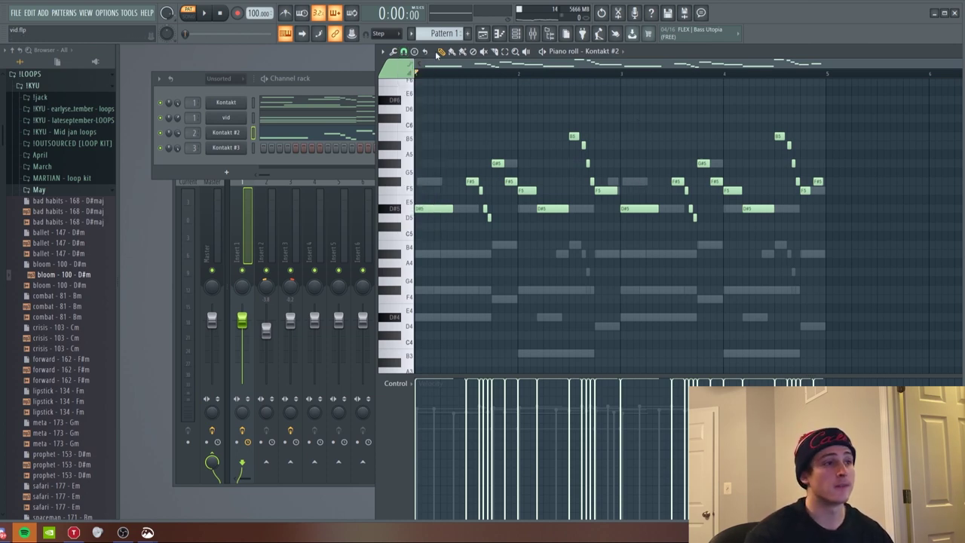
Switch to the Kontakt #3 Jubal Flute's piano roll, place a one-beat D#6 on beat 2 of bar 1, and audition it.
{"action": "left_click", "coordinate": [255, 154]}
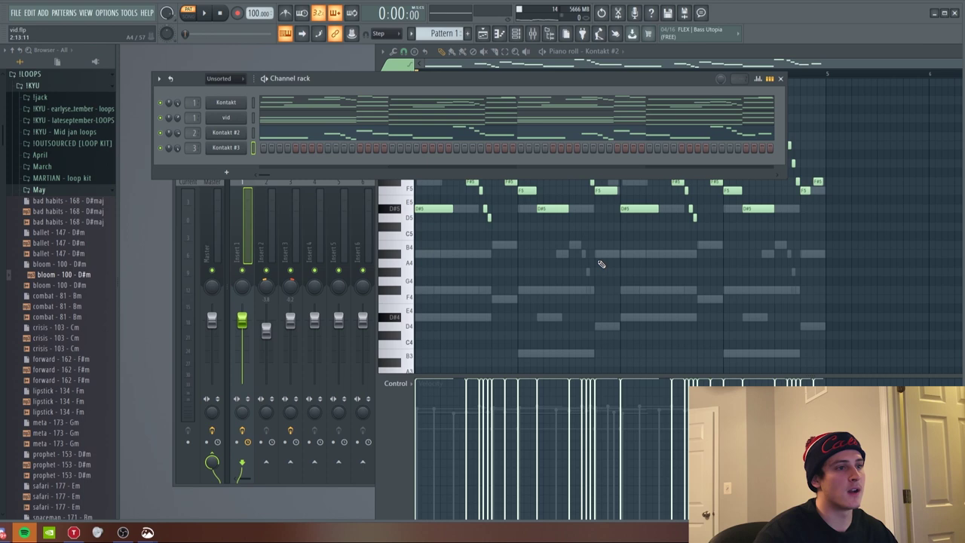
{"action": "left_click", "coordinate": [225, 149]}
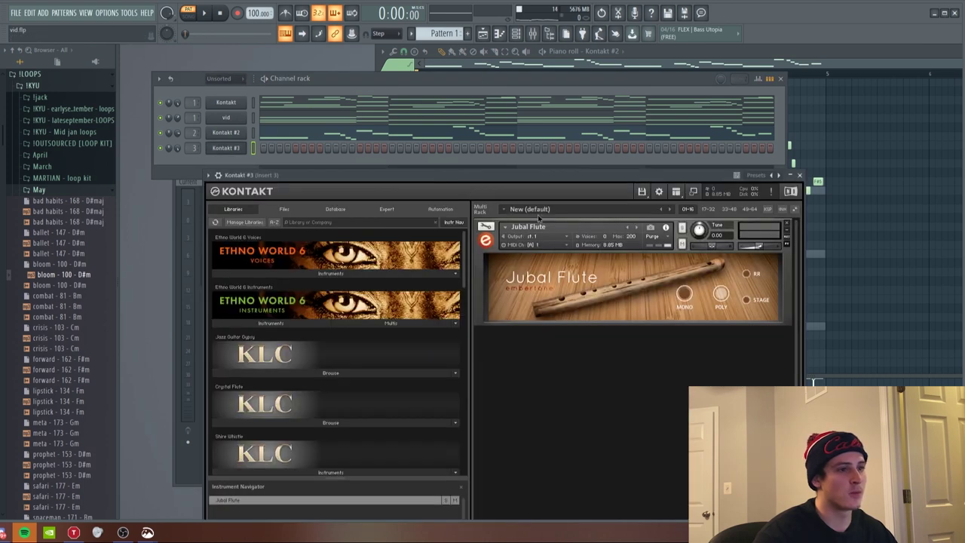
{"action": "left_click", "coordinate": [800, 175]}
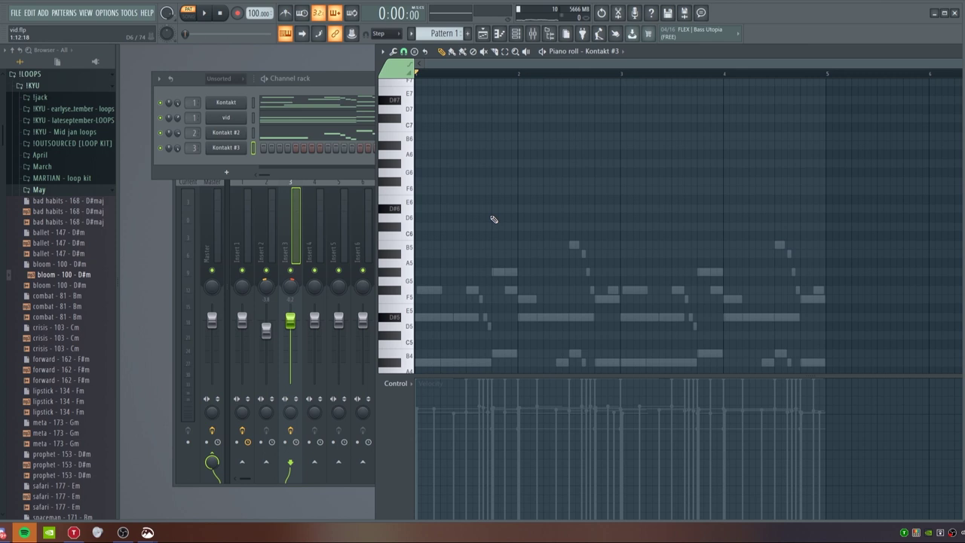
{"action": "left_click_drag", "start_coordinate": [460, 209], "coordinate": [443, 207]}
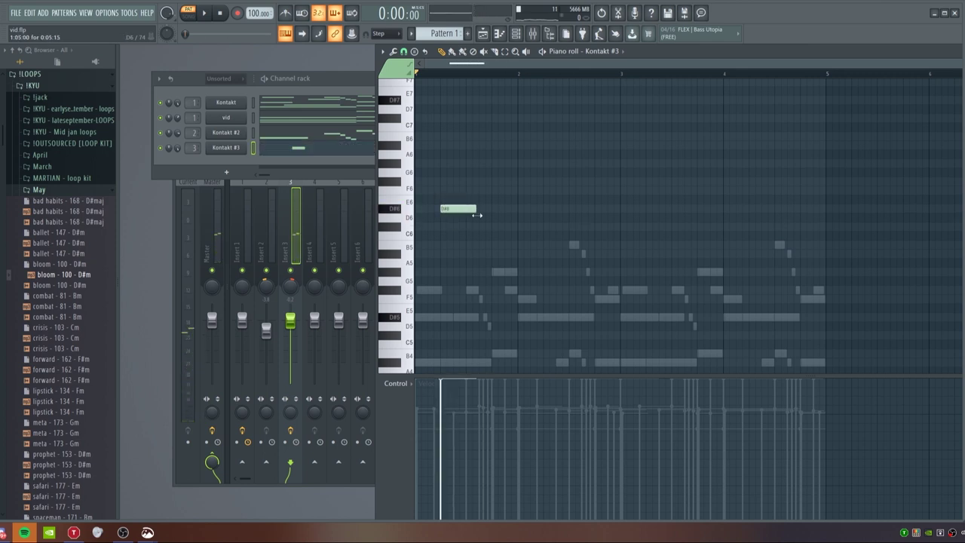
{"action": "left_click_drag", "start_coordinate": [477, 215], "coordinate": [465, 217]}
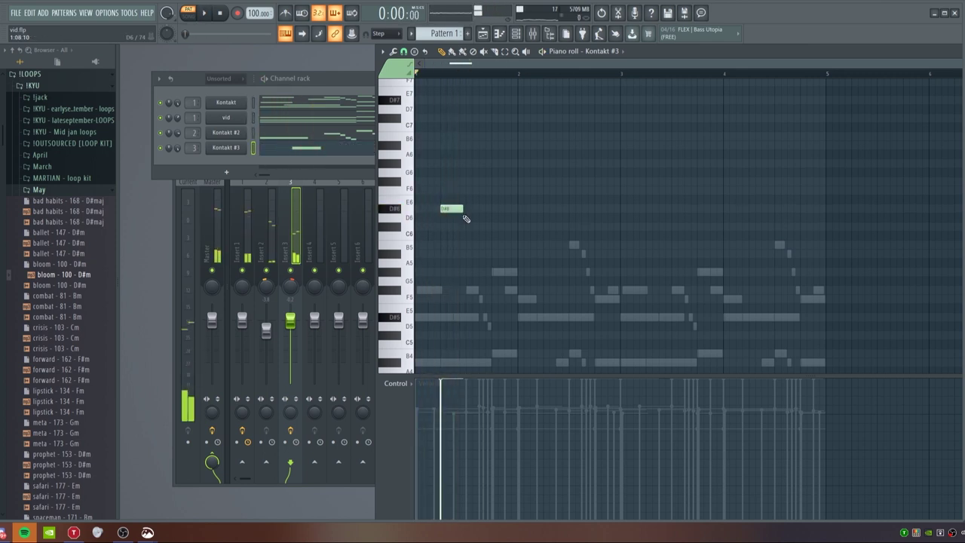
{"action": "key", "text": "space"}
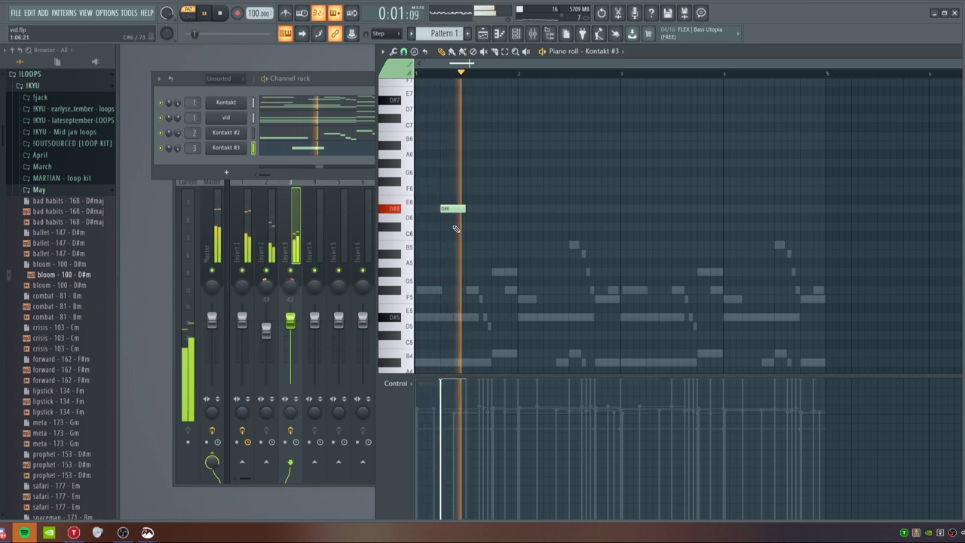
{"action": "key", "text": "space"}
{"action": "key", "text": "space"}
{"action": "scroll", "coordinate": [496, 66], "scroll_direction": "up", "scroll_amount": 2}
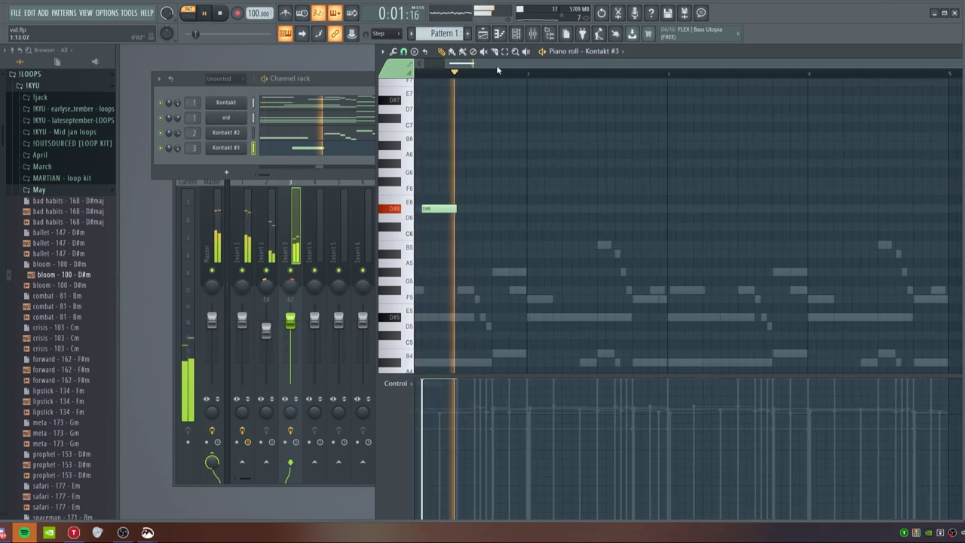
{"action": "key", "text": "space"}
Add A#6 and G#6 notes in the second half of bar 1 and audition the flute line.
{"action": "left_click_drag", "start_coordinate": [466, 176], "coordinate": [478, 147]}
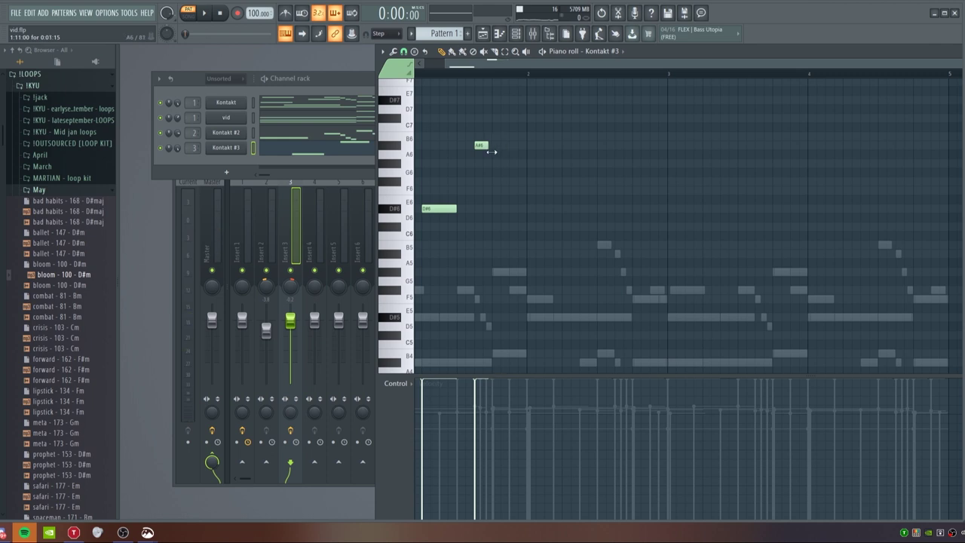
{"action": "left_click", "coordinate": [498, 163]}
{"action": "key", "text": "space"}
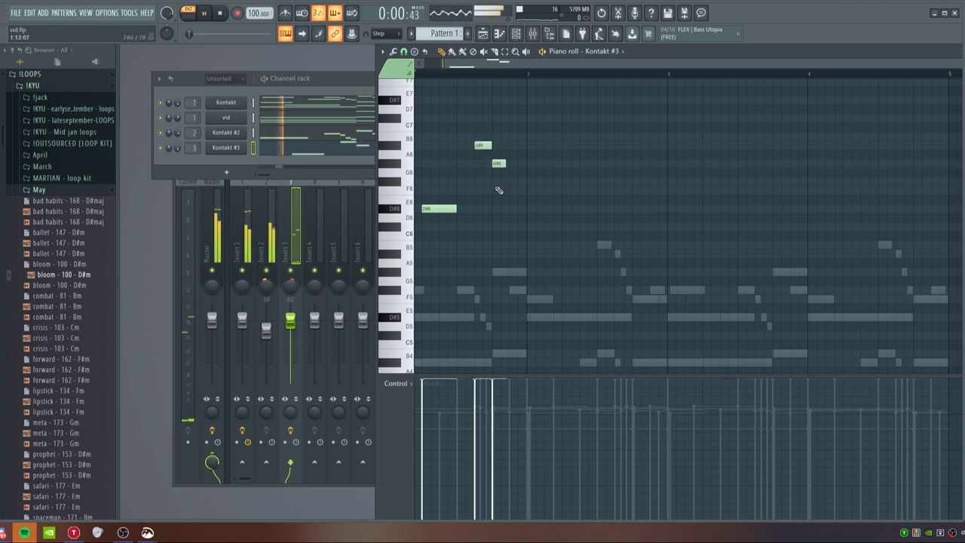
{"action": "key", "text": "space"}
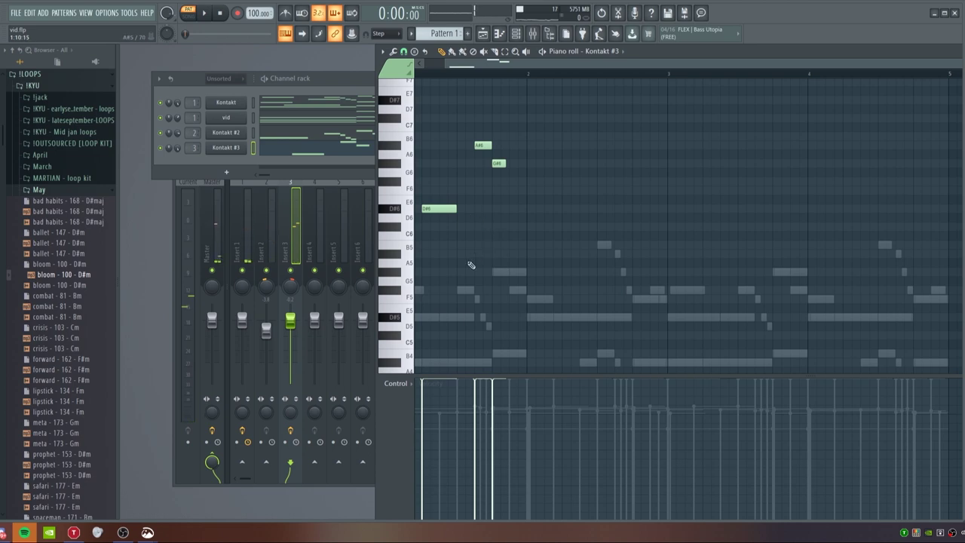
Set the snap to 1/6 beat and add short F#6, F6 and D#6 notes at the end of bar 1.
{"action": "left_click", "coordinate": [381, 72]}
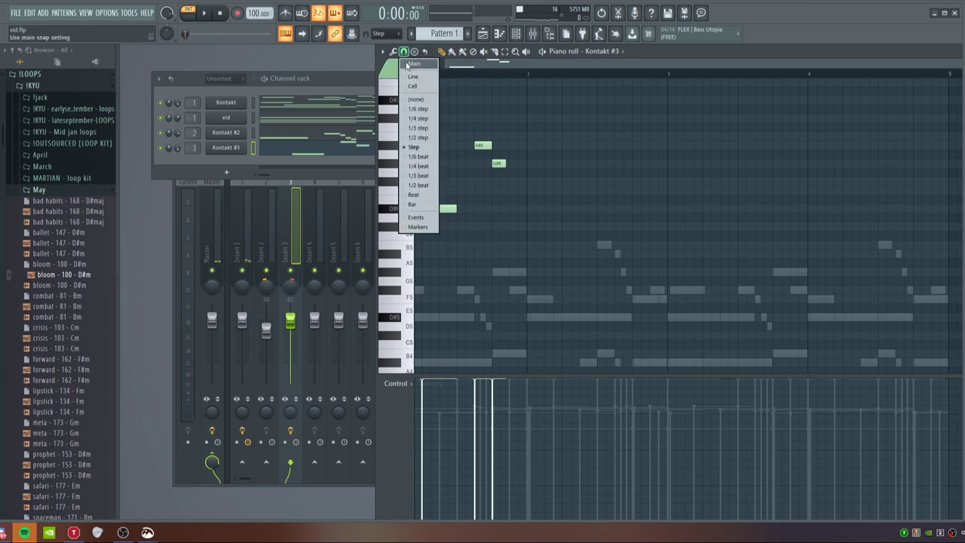
{"action": "left_click", "coordinate": [420, 157]}
{"action": "left_click", "coordinate": [511, 182]}
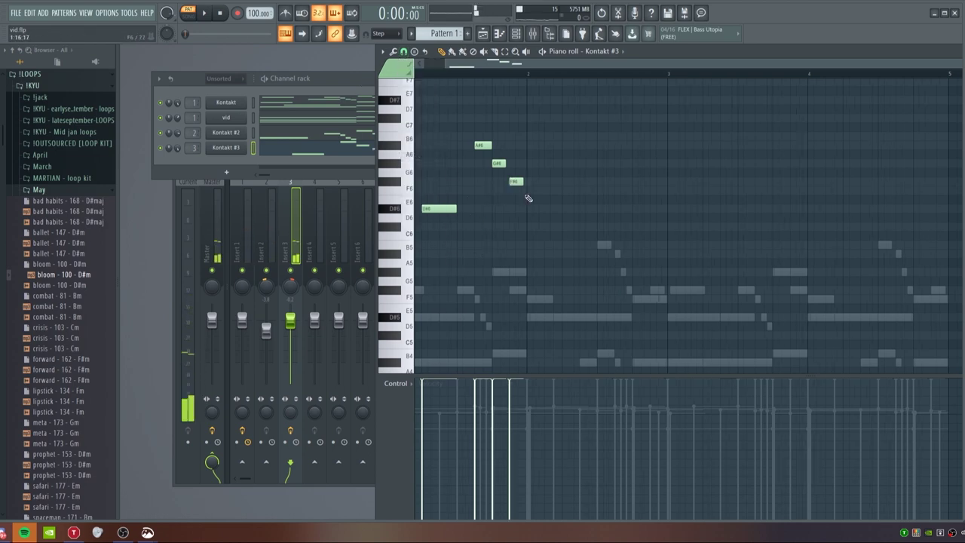
{"action": "key", "text": "ctrl+z"}
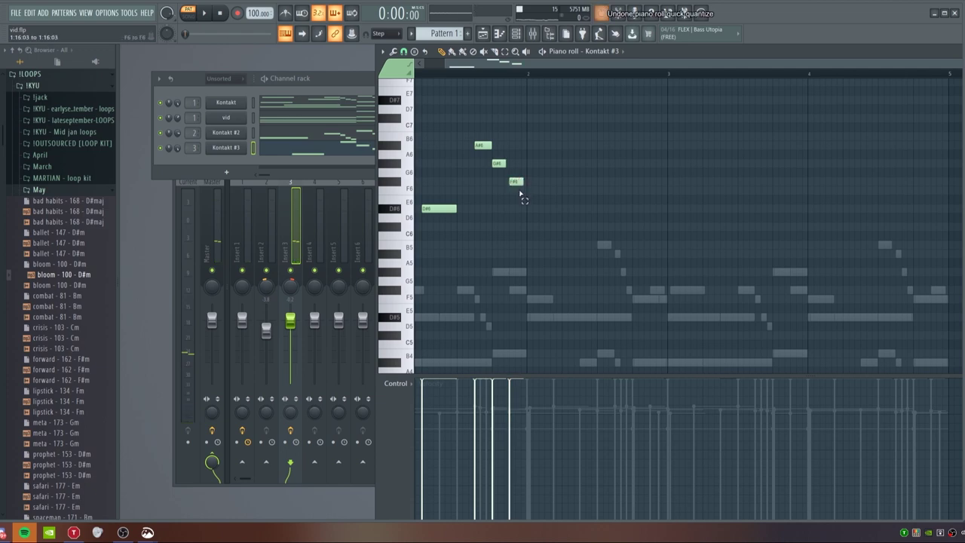
{"action": "left_click_drag", "start_coordinate": [521, 182], "coordinate": [513, 185]}
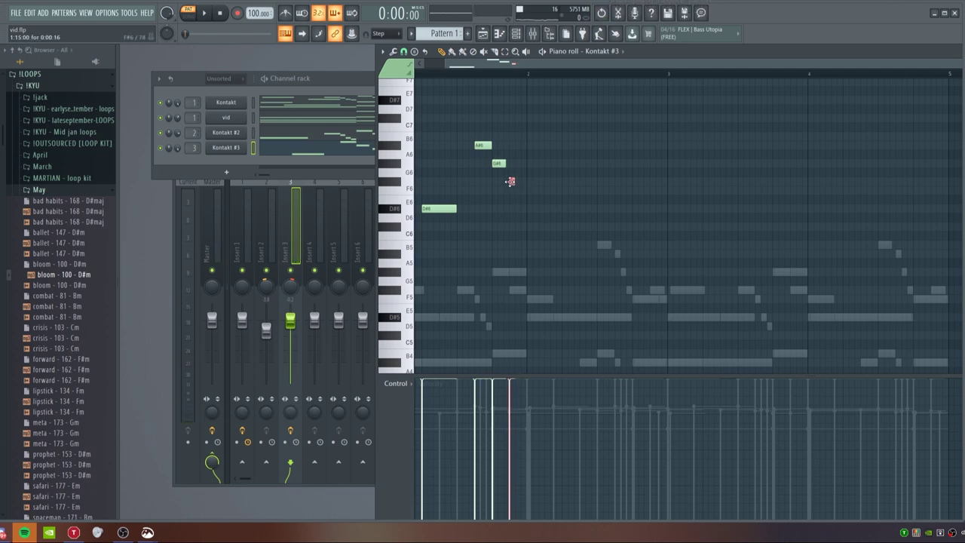
{"action": "left_click", "coordinate": [518, 190]}
{"action": "left_click", "coordinate": [525, 208]}
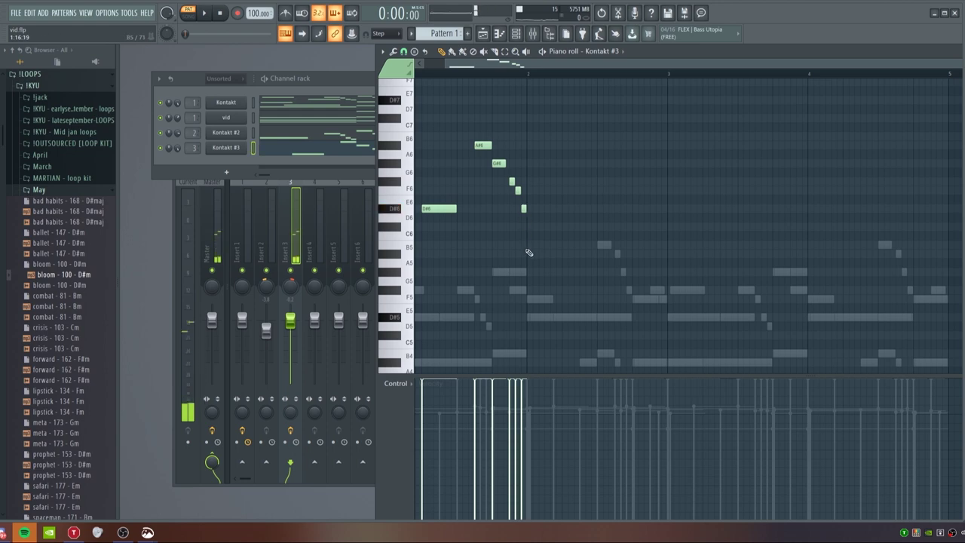
Add a B5 with the first D#6's length at the start of bar 2 and audition the loop.
{"action": "left_click", "coordinate": [450, 209]}
{"action": "left_click", "coordinate": [532, 245]}
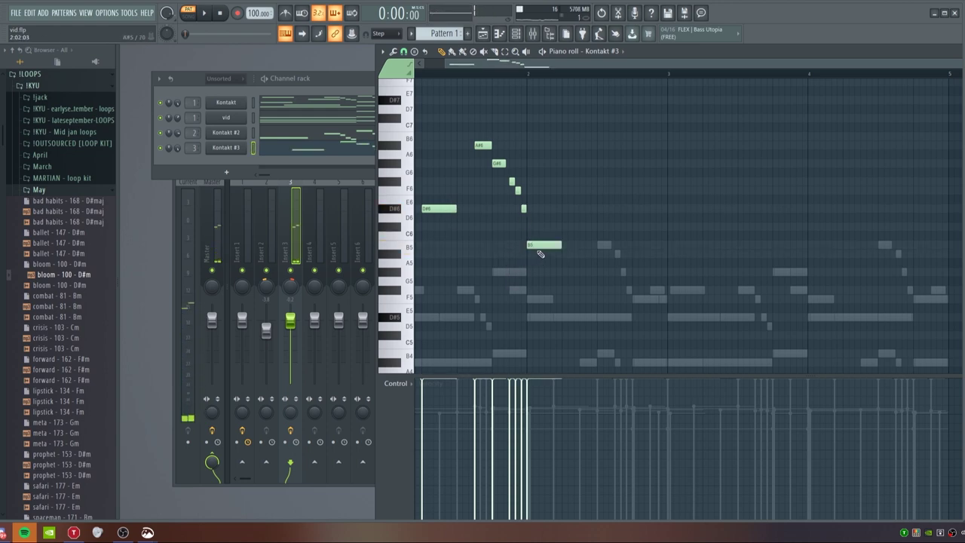
{"action": "key", "text": "space"}
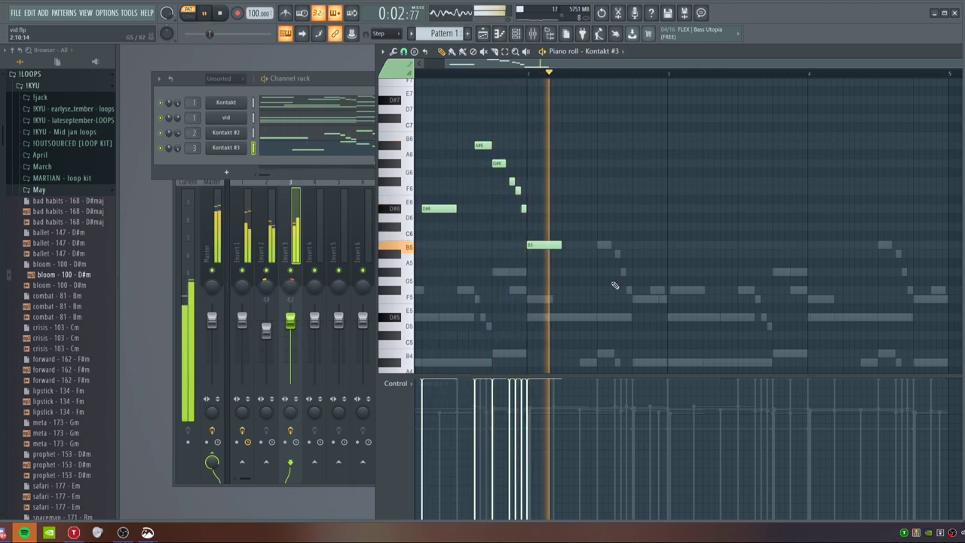
{"action": "key", "text": "space"}
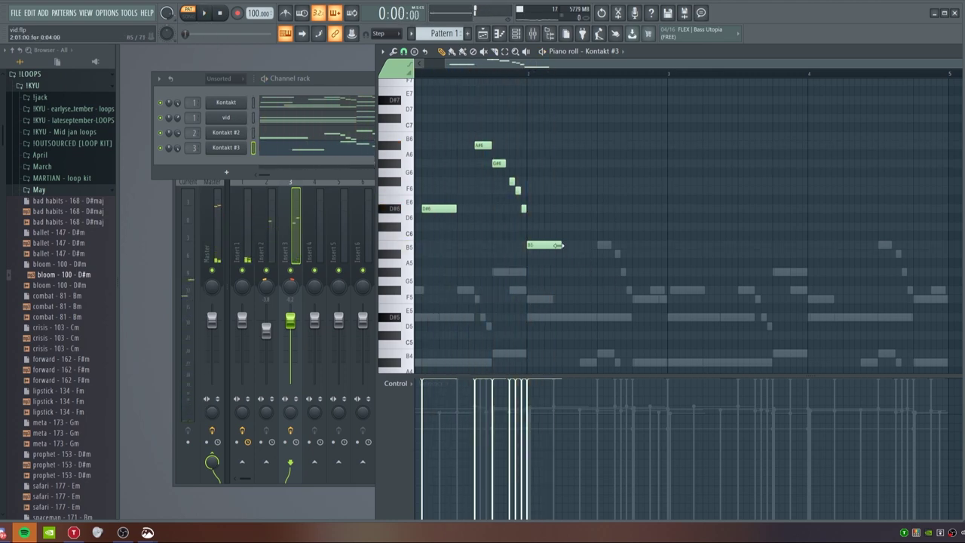
Shorten bar 2's opening B5 and add short B5, A#5 and B5 notes after it.
{"action": "mouse_move", "coordinate": [589, 249]}
{"action": "left_mouse_down"}
{"action": "mouse_move", "coordinate": [567, 246]}
{"action": "mouse_move", "coordinate": [587, 245]}
{"action": "mouse_move", "coordinate": [569, 246]}
{"action": "mouse_move", "coordinate": [584, 254]}
{"action": "left_mouse_up"}
{"action": "left_click", "coordinate": [568, 246]}
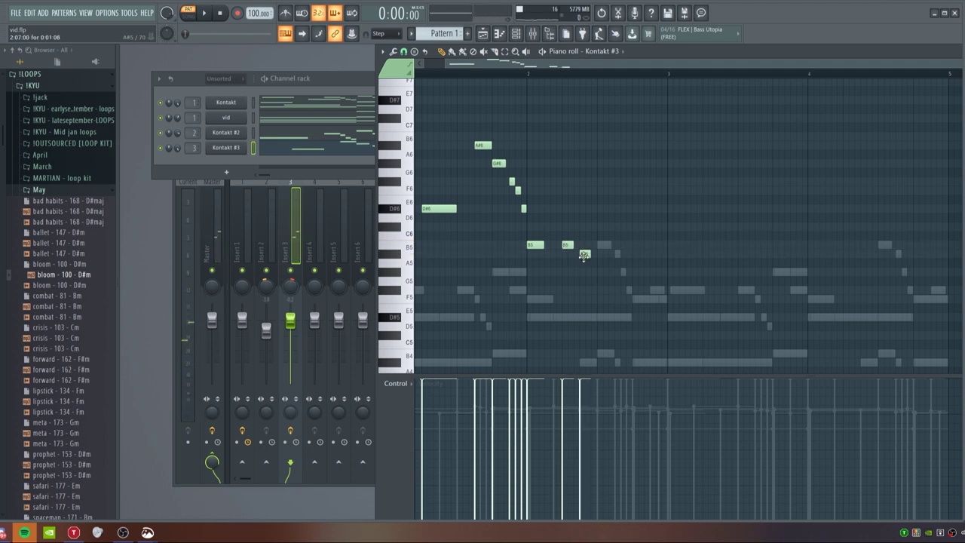
{"action": "left_click", "coordinate": [605, 245]}
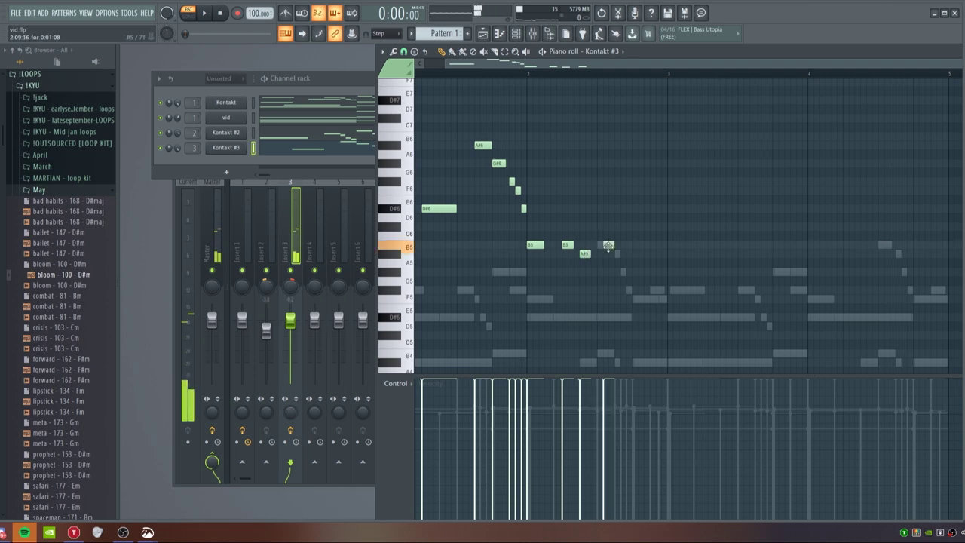
{"action": "left_click_drag", "start_coordinate": [608, 245], "coordinate": [602, 246]}
Copy bar 1's three-note descending run into bar 2 as short A#5, G#5 and F#5 notes, followed by an F5.
{"action": "left_click_drag", "start_coordinate": [545, 224], "coordinate": [510, 178]}
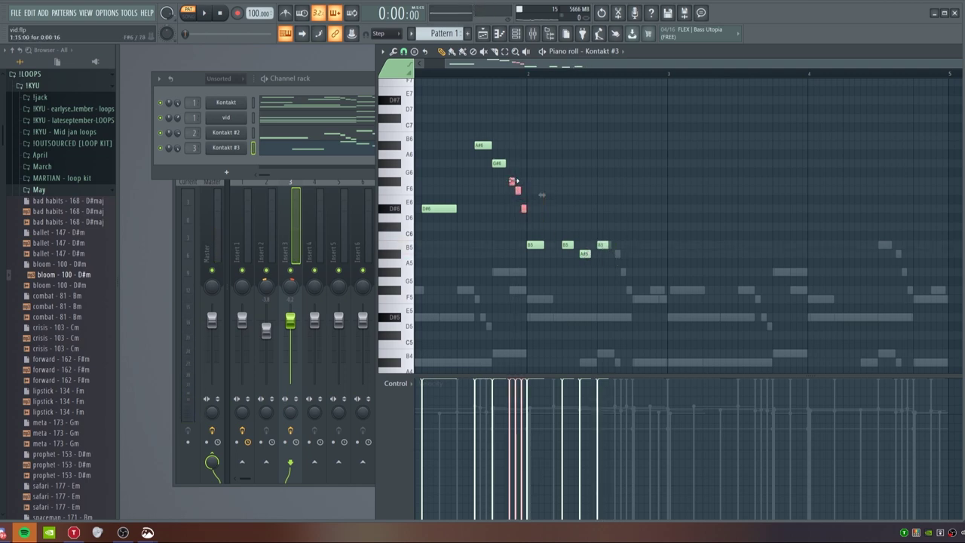
{"action": "mouse_move", "coordinate": [512, 182]}
{"action": "left_mouse_down"}
{"action": "mouse_move", "coordinate": [612, 273]}
{"action": "mouse_move", "coordinate": [619, 252]}
{"action": "mouse_move", "coordinate": [630, 289]}
{"action": "mouse_move", "coordinate": [658, 300]}
{"action": "left_mouse_up"}
{"action": "left_click", "coordinate": [627, 253], "text": "ctrl"}
{"action": "left_click", "coordinate": [636, 299]}
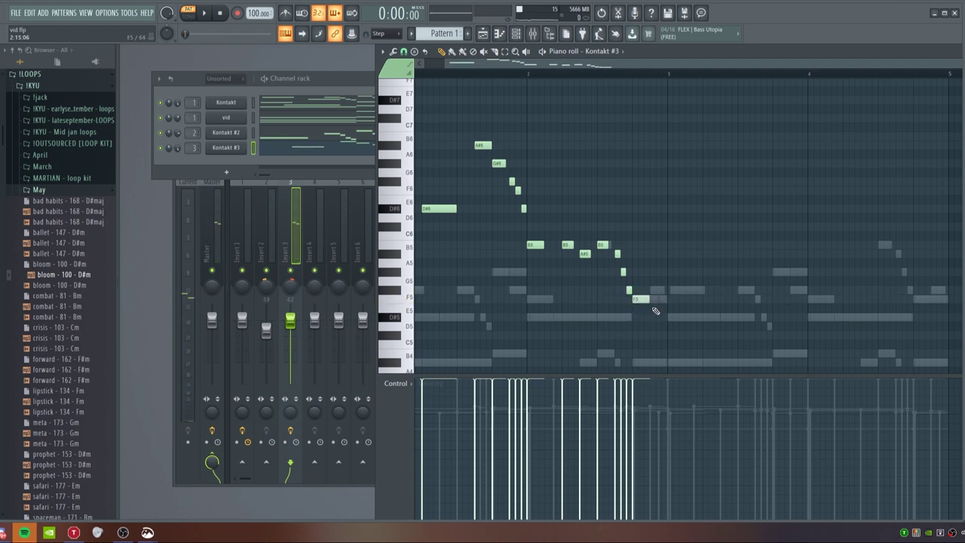
Audition the flute line and add an F#5 at the end of bar 2.
{"action": "key", "text": "space"}
{"action": "scroll", "coordinate": [535, 80], "scroll_direction": "down", "scroll_amount": 2}
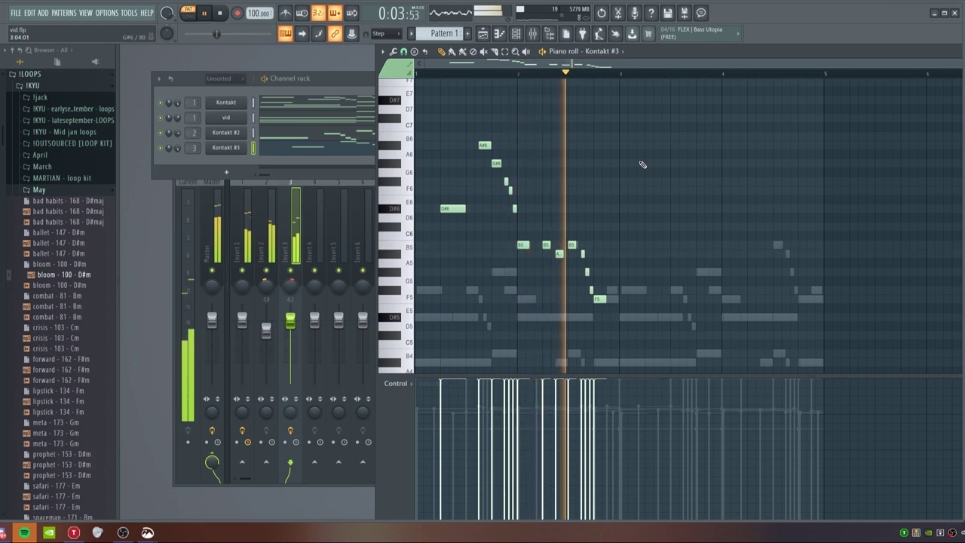
{"action": "key", "text": "space"}
{"action": "left_click", "coordinate": [610, 291]}
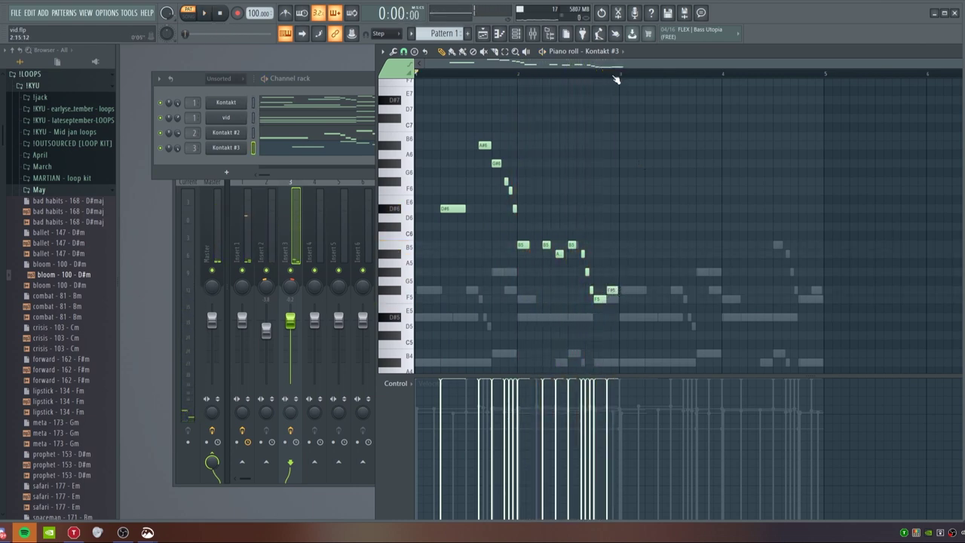
Duplicate the two-bar flute melody into bars 3 and 4 and audition the full four-bar loop.
{"action": "key", "text": "ctrl+a"}
{"action": "key", "text": "ctrl+b"}
{"action": "left_click", "coordinate": [426, 73]}
{"action": "key", "text": "space"}
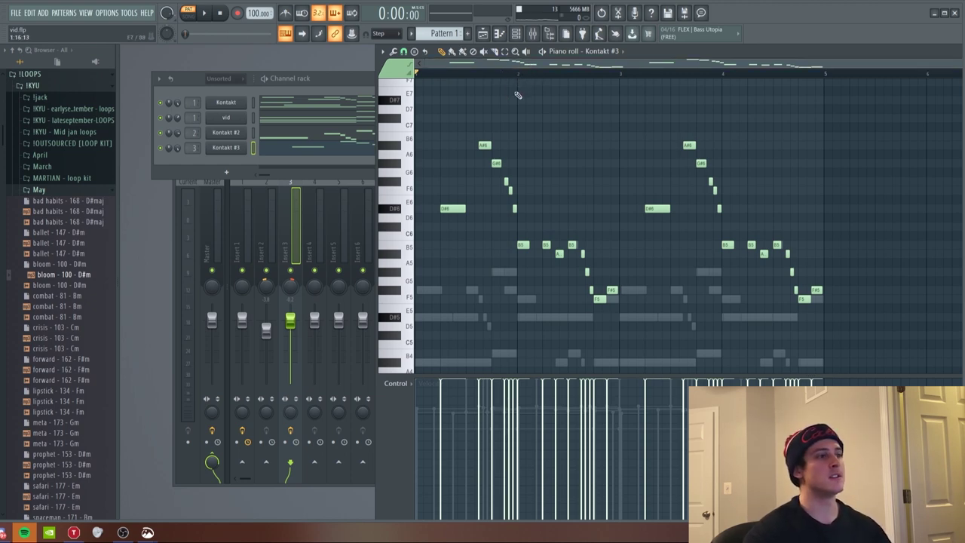
{"action": "key", "text": "space"}
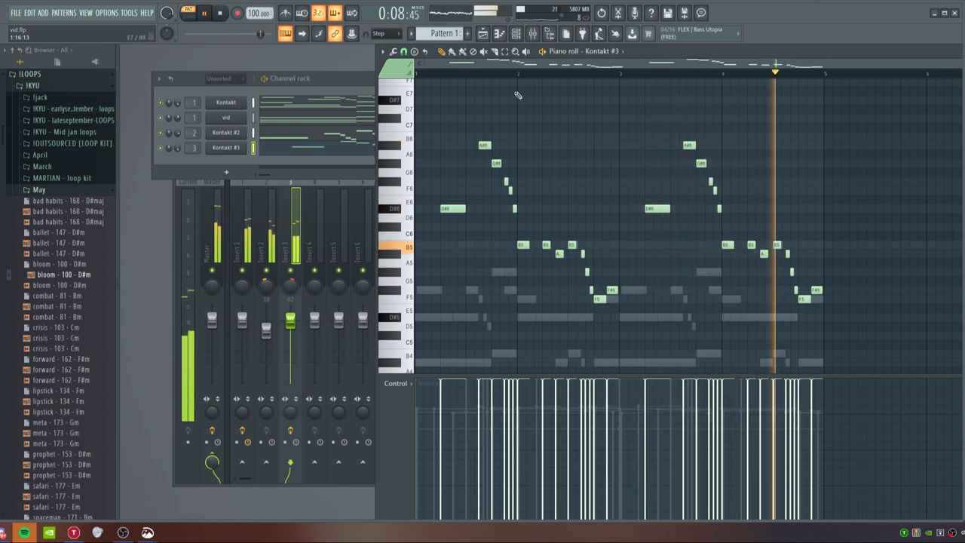
{"action": "key", "text": "space"}
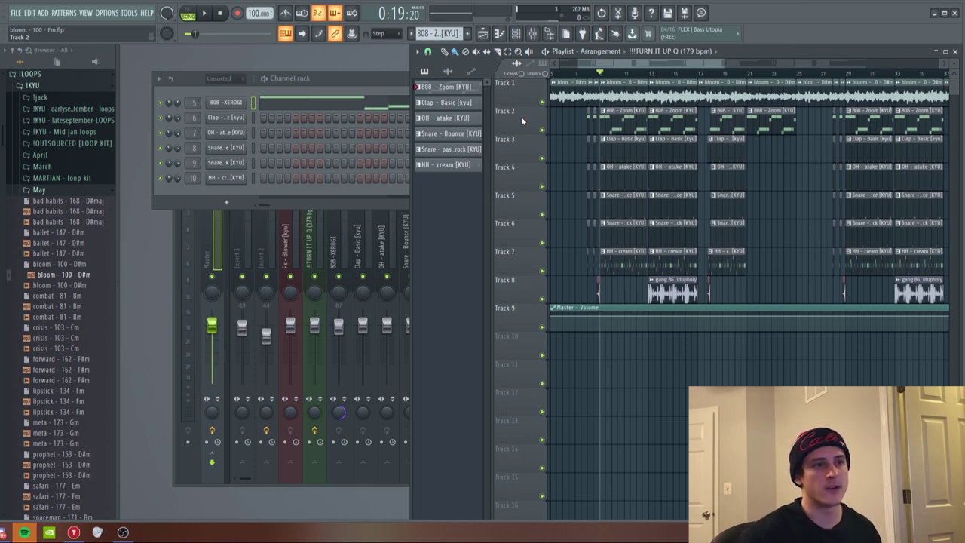
Solo the bloom loop on Track 1 of the finished beat and inspect its sample settings.
{"action": "right_click", "coordinate": [542, 103]}
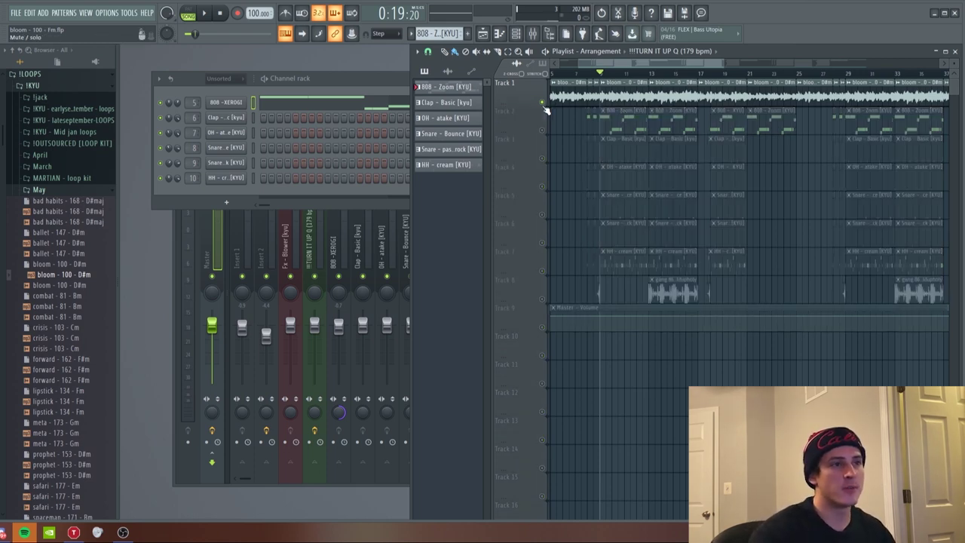
{"action": "double_click", "coordinate": [623, 97]}
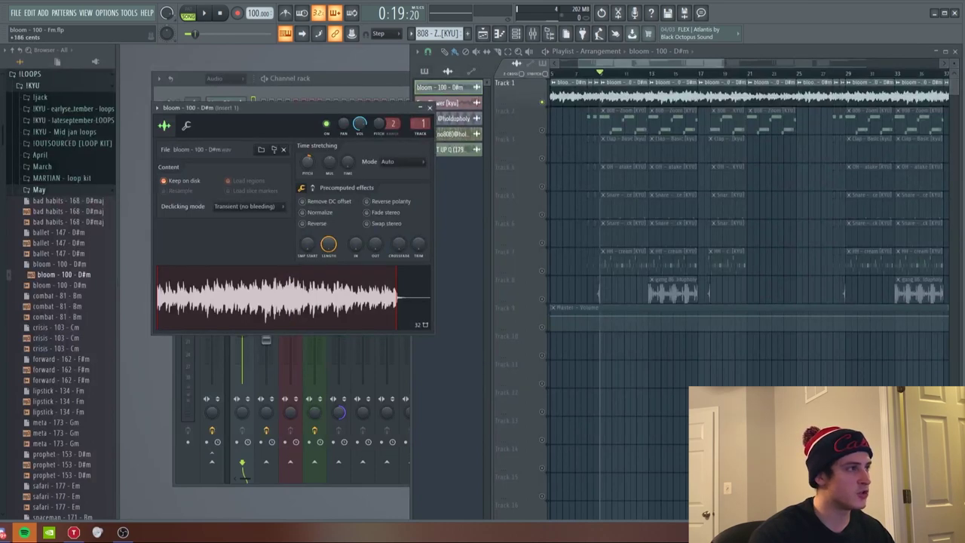
{"action": "left_click", "coordinate": [431, 107]}
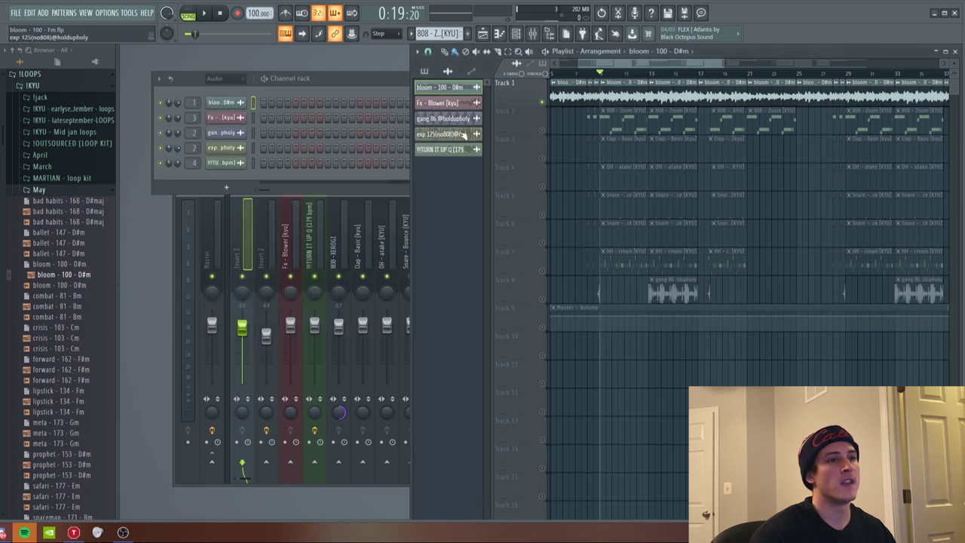
Unmute the clap on Track 3 and the hi-hat on Track 7 and audition them with the loop.
{"action": "left_click", "coordinate": [543, 159]}
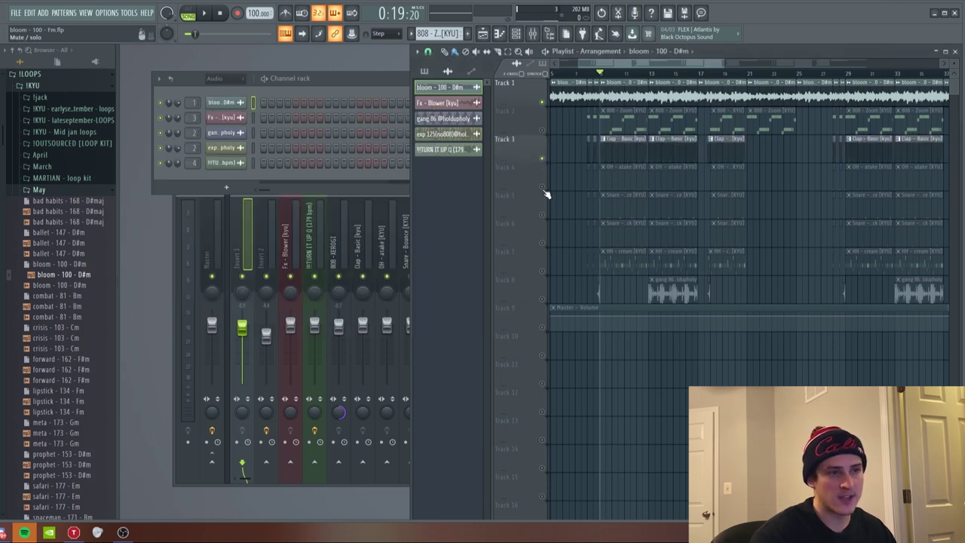
{"action": "left_click", "coordinate": [543, 271]}
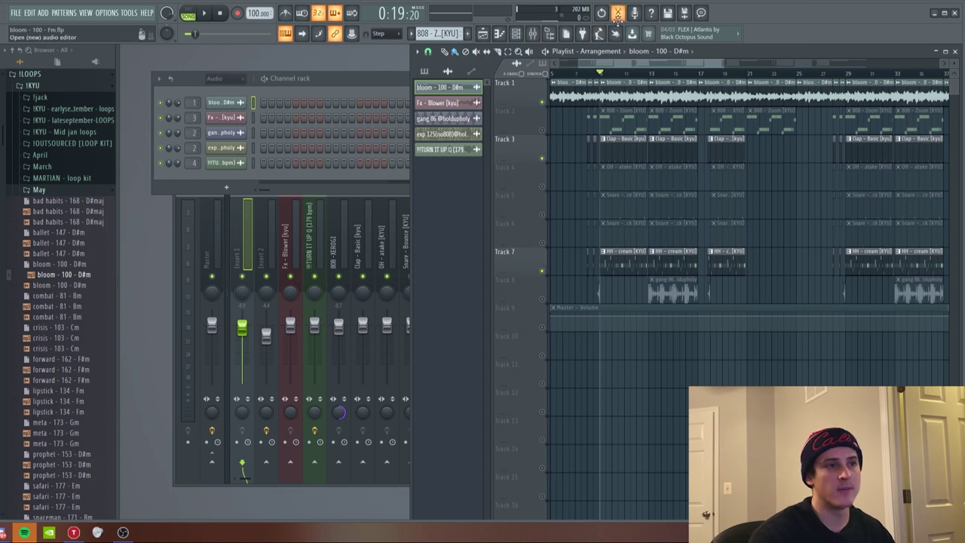
{"action": "key", "text": "space"}
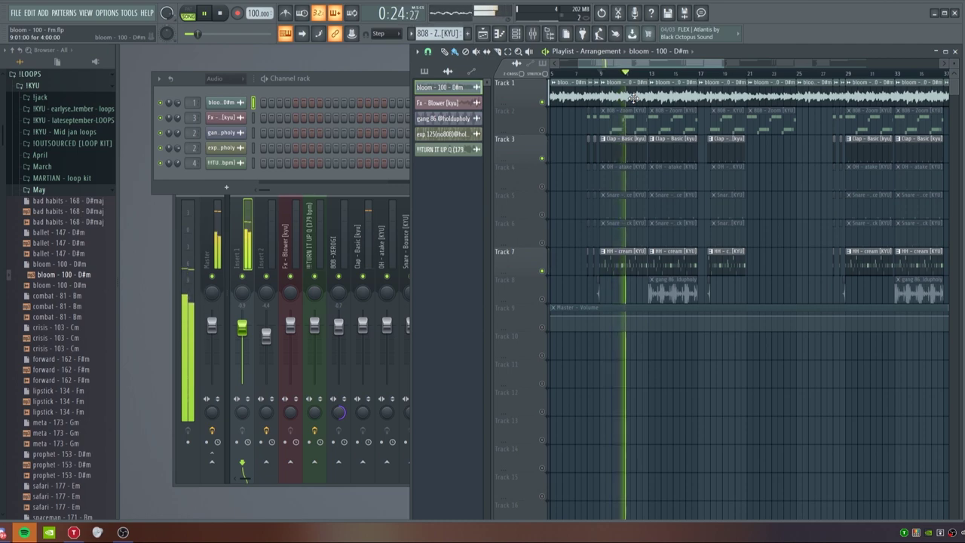
{"action": "key", "text": "space"}
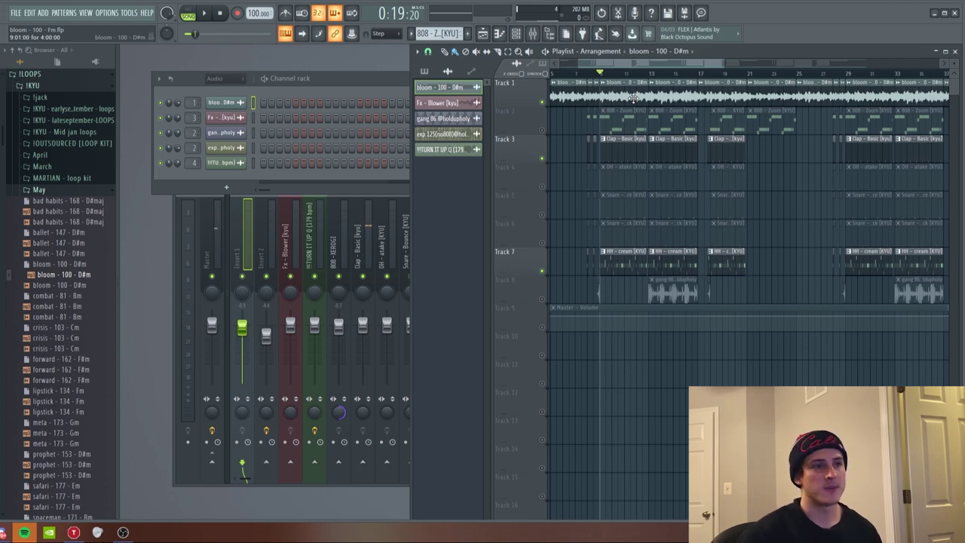
Unmute the two snare tracks, Track 5 and Track 6, and audition the drums.
{"action": "left_click", "coordinate": [542, 215]}
{"action": "left_click", "coordinate": [542, 243]}
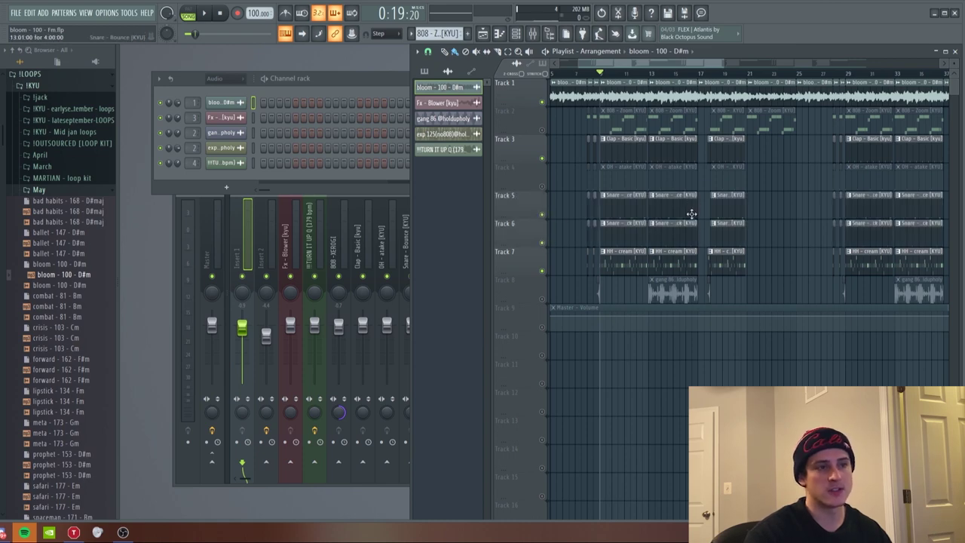
{"action": "key", "text": "space"}
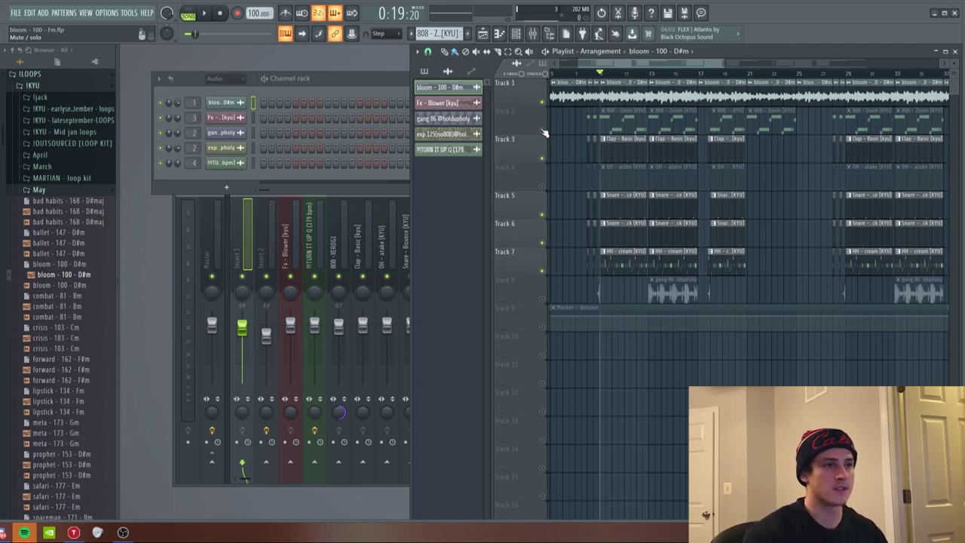
Unmute the 808 - Zoom pattern on Track 2 and audition it with the loop and drums.
{"action": "left_click", "coordinate": [542, 130]}
{"action": "key", "text": "space"}
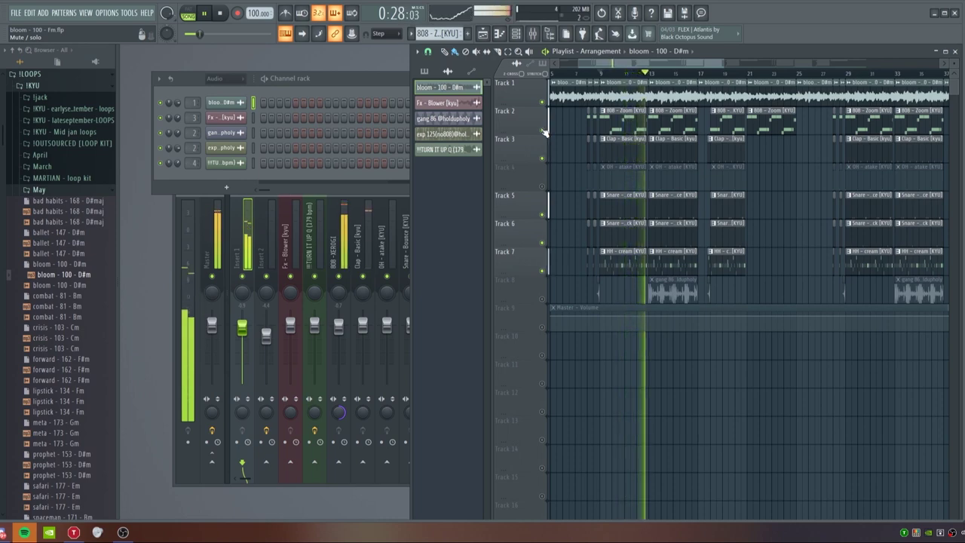
{"action": "key", "text": "space"}
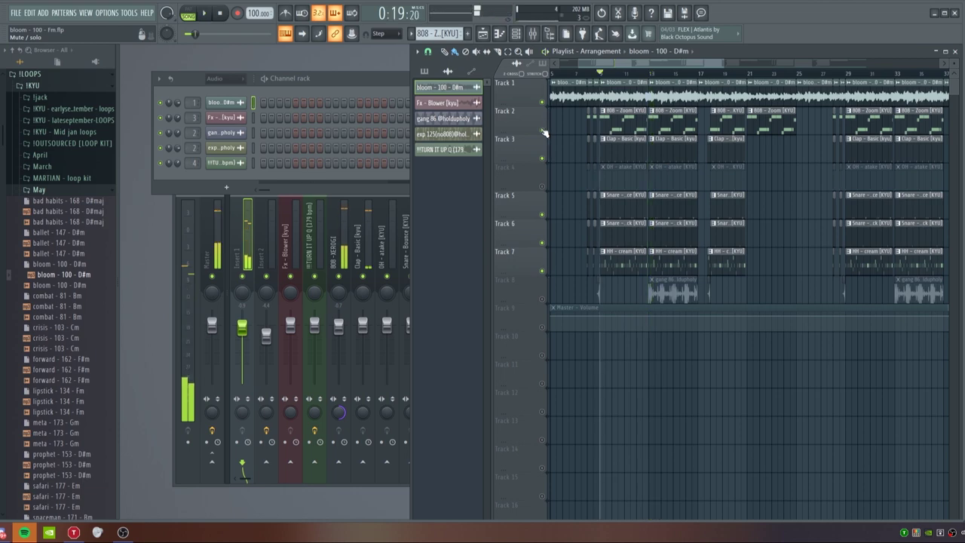
Unmute the OH - atake open hat on Track 4 and audition the beat.
{"action": "left_click", "coordinate": [542, 186]}
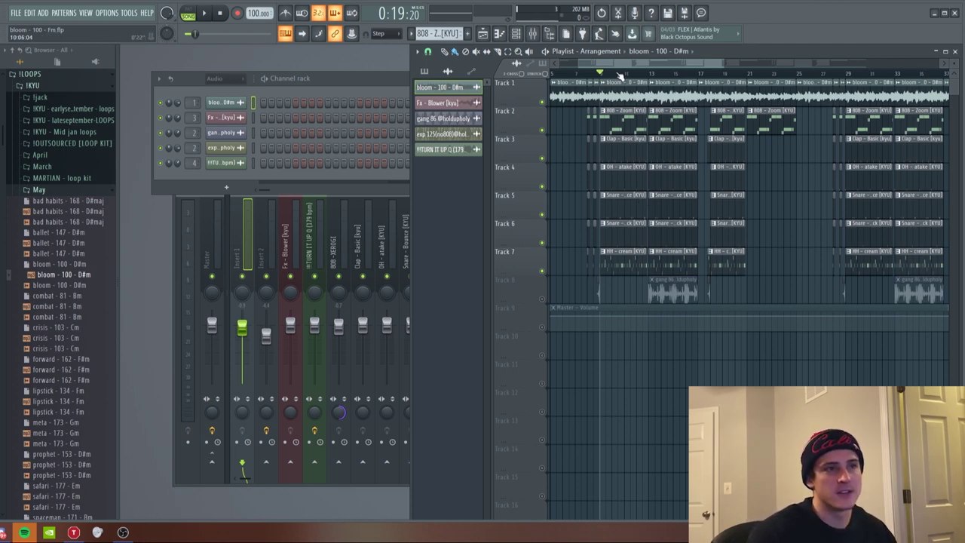
{"action": "key", "text": "space"}
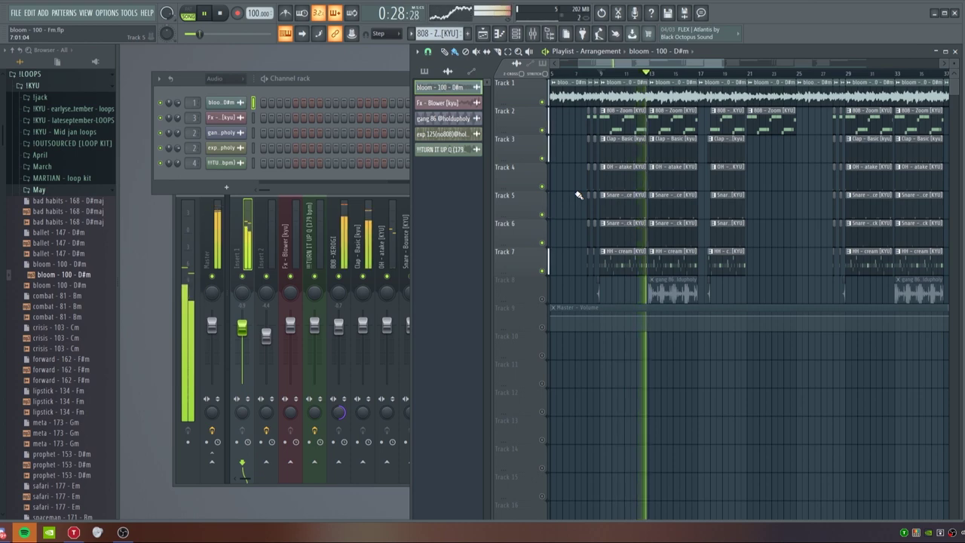
{"action": "key", "text": "space"}
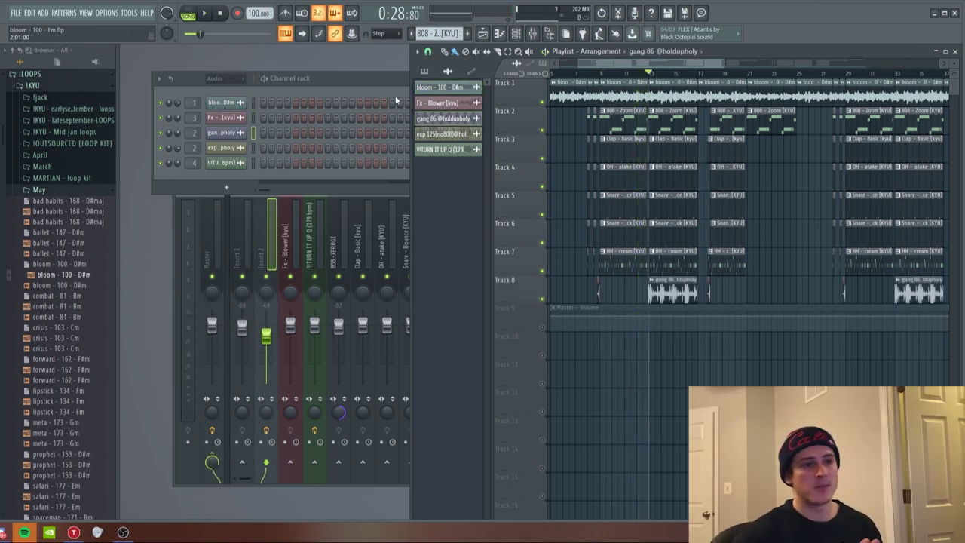
Inspect the sample settings of the gang 86 percussion loop and listen to Track 8 soloed.
{"action": "double_click", "coordinate": [672, 280]}
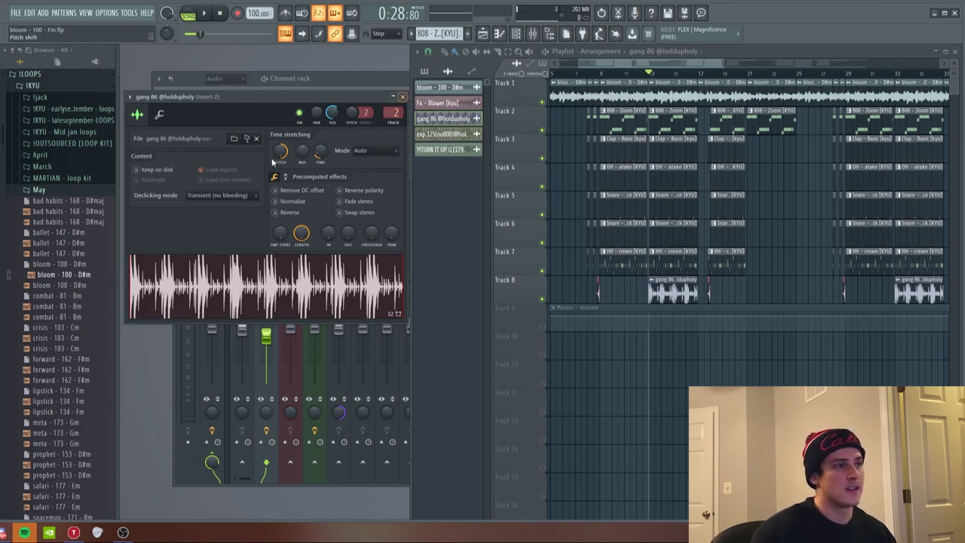
{"action": "left_click", "coordinate": [403, 98]}
{"action": "right_click", "coordinate": [542, 299]}
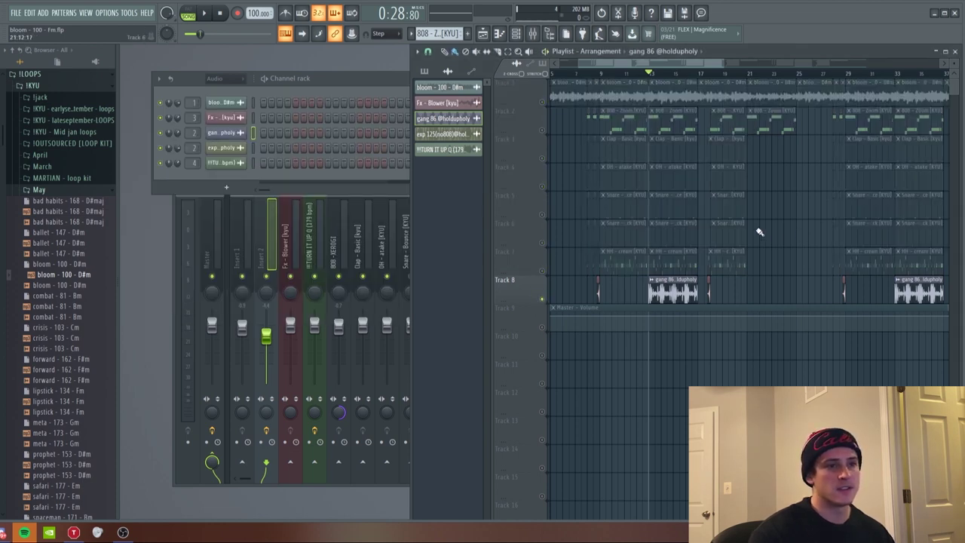
{"action": "key", "text": "space"}
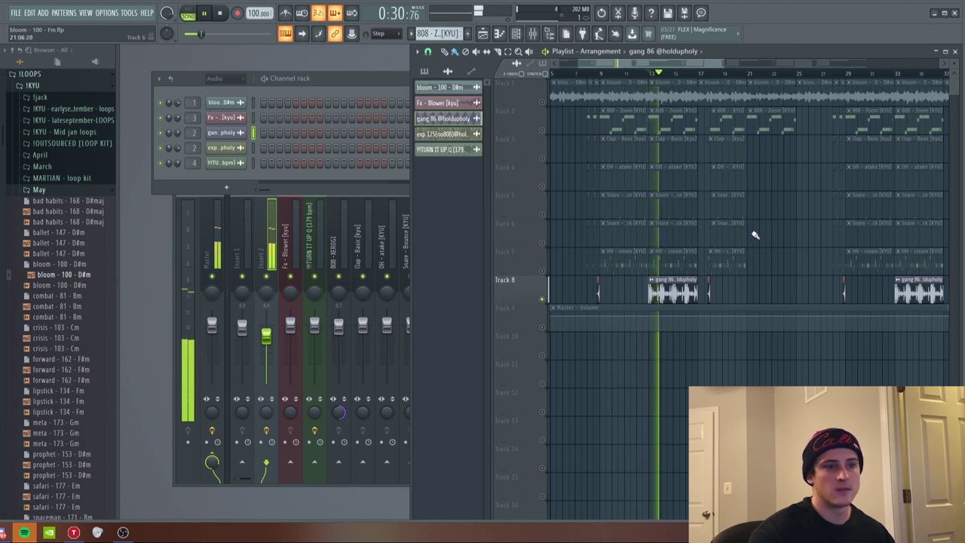
{"action": "key", "text": "space"}
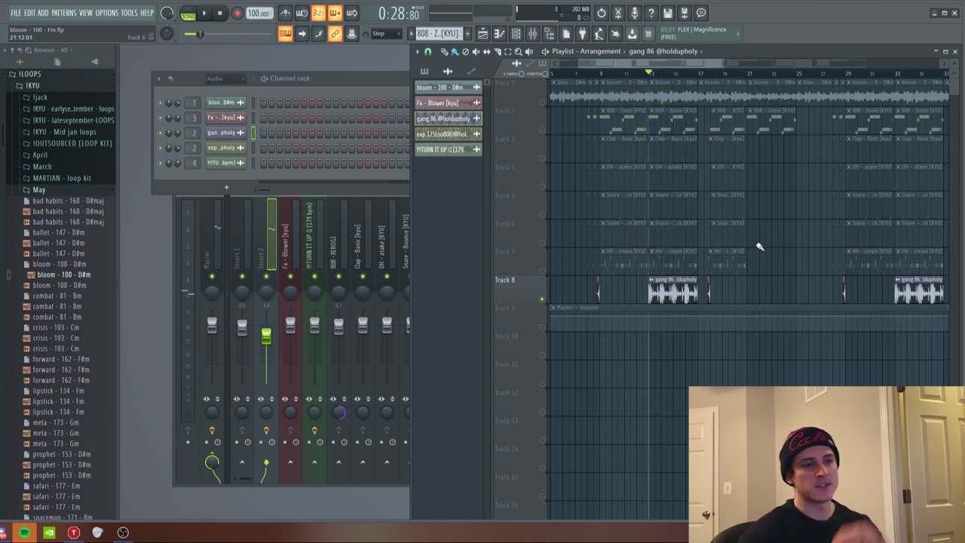
Re-enable all playlist tracks and play the full beat from shortly before the drums enter.
{"action": "left_click", "coordinate": [543, 300], "text": "ctrl"}
{"action": "key", "text": "space"}
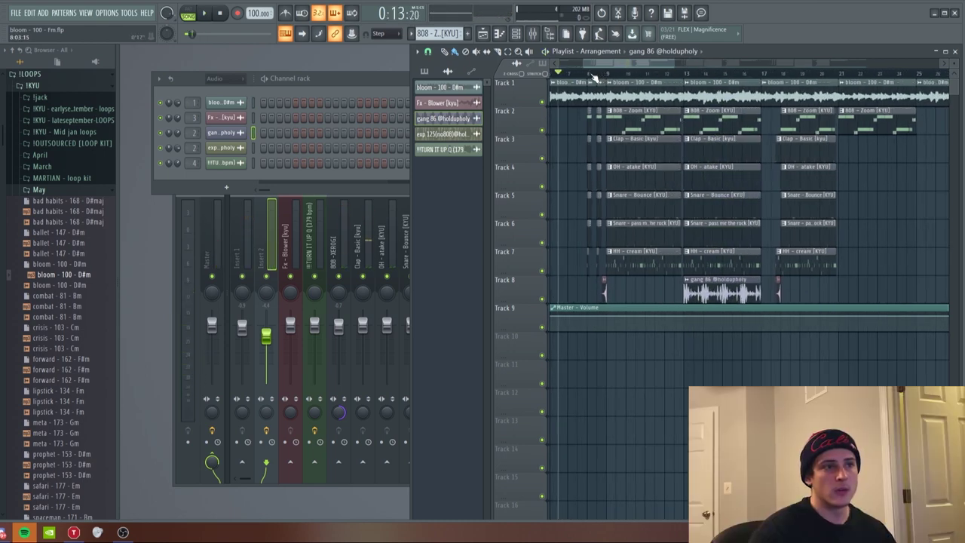
{"action": "left_click_drag", "start_coordinate": [606, 67], "coordinate": [600, 71]}
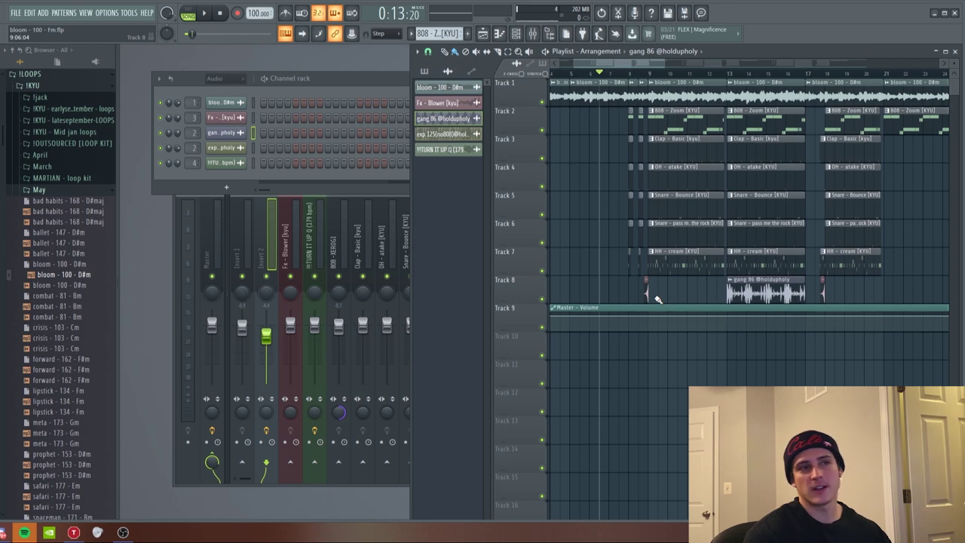
{"action": "key", "text": "space"}
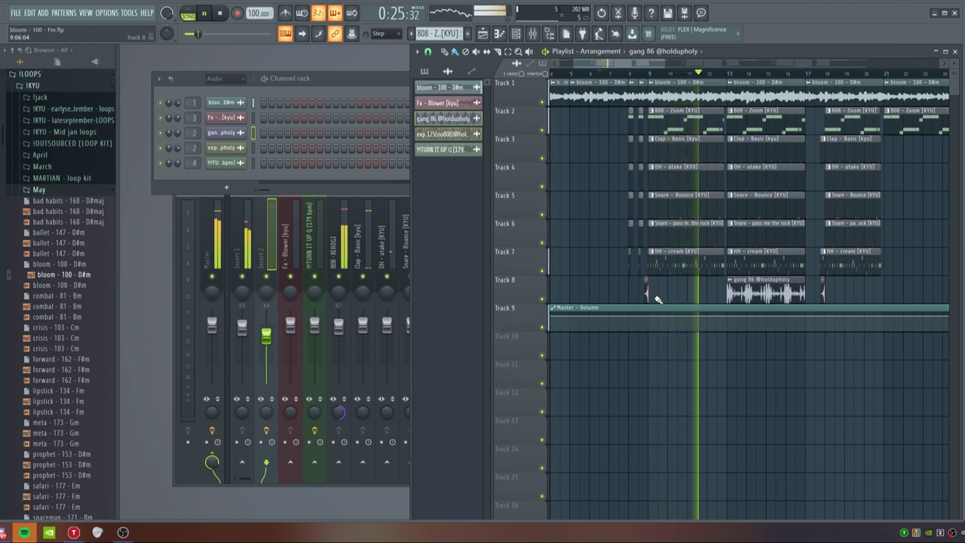
{"action": "key", "text": "space"}
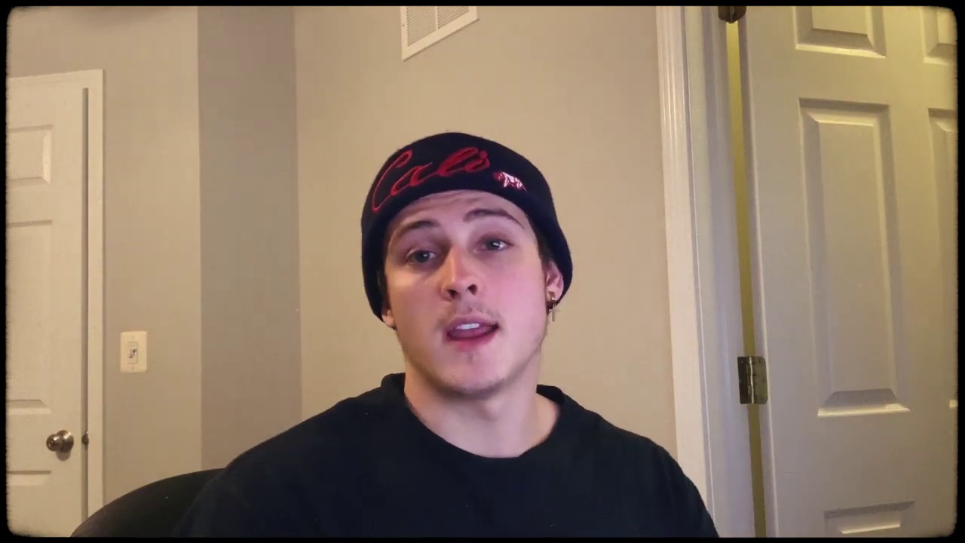